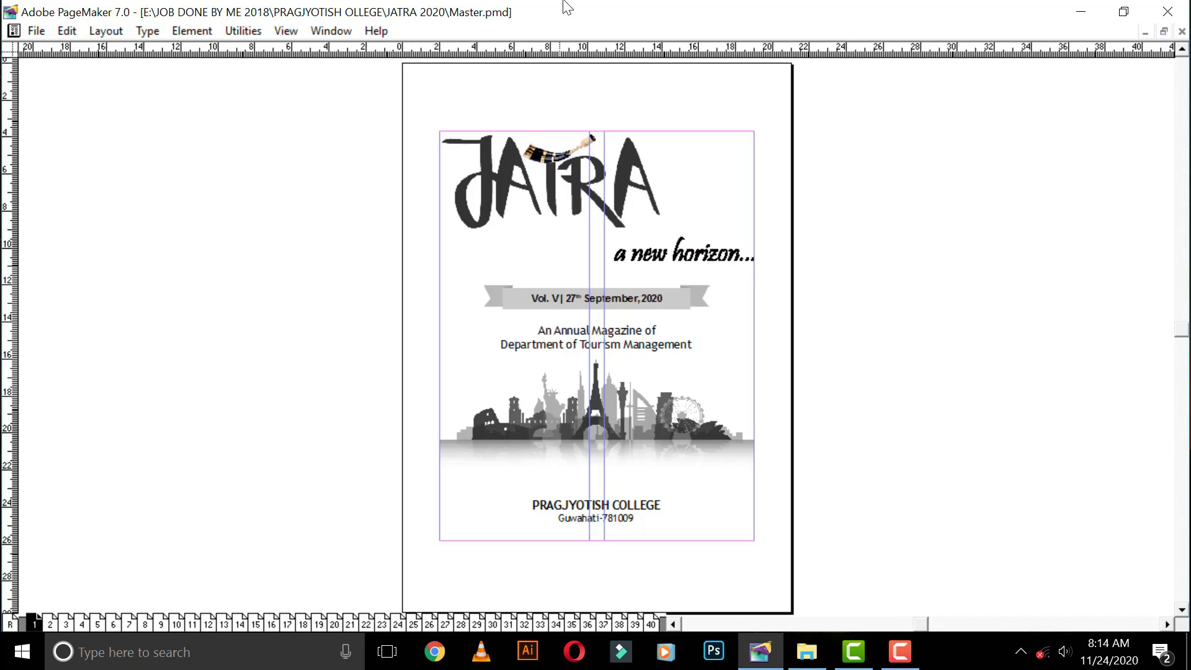
# - Review the page size and margin settings in the Document Setup dialog
pyautogui.hotkey('ctrl', 'shift', 'p')
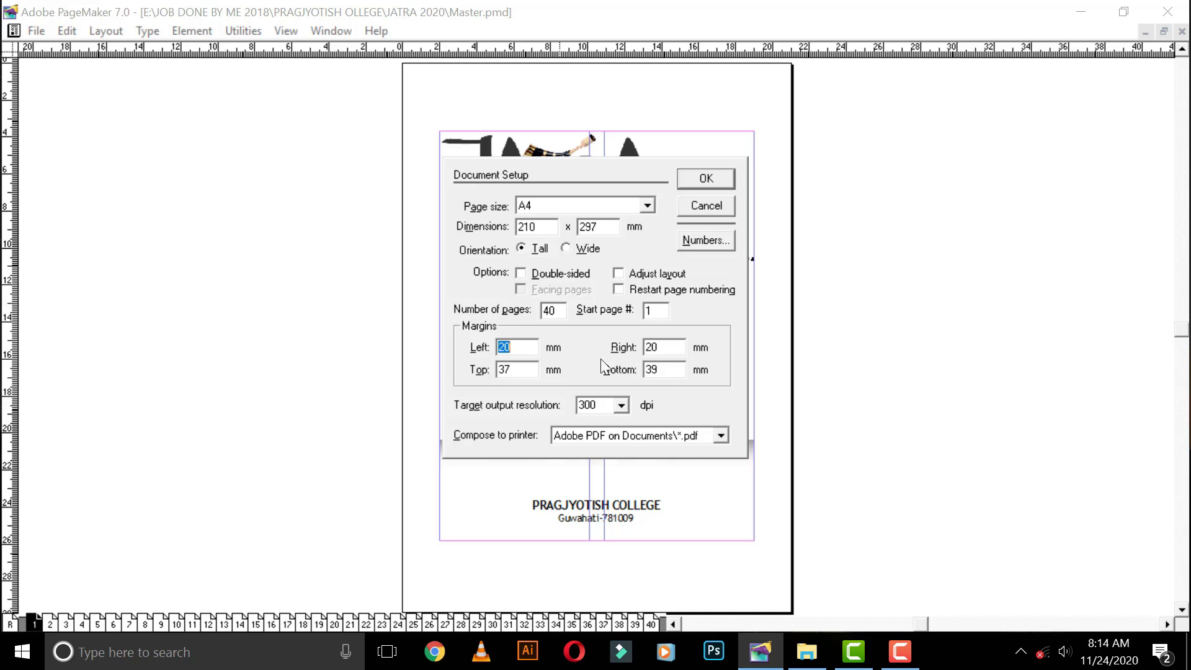
pyautogui.click(521, 345)
pyautogui.press('Return')
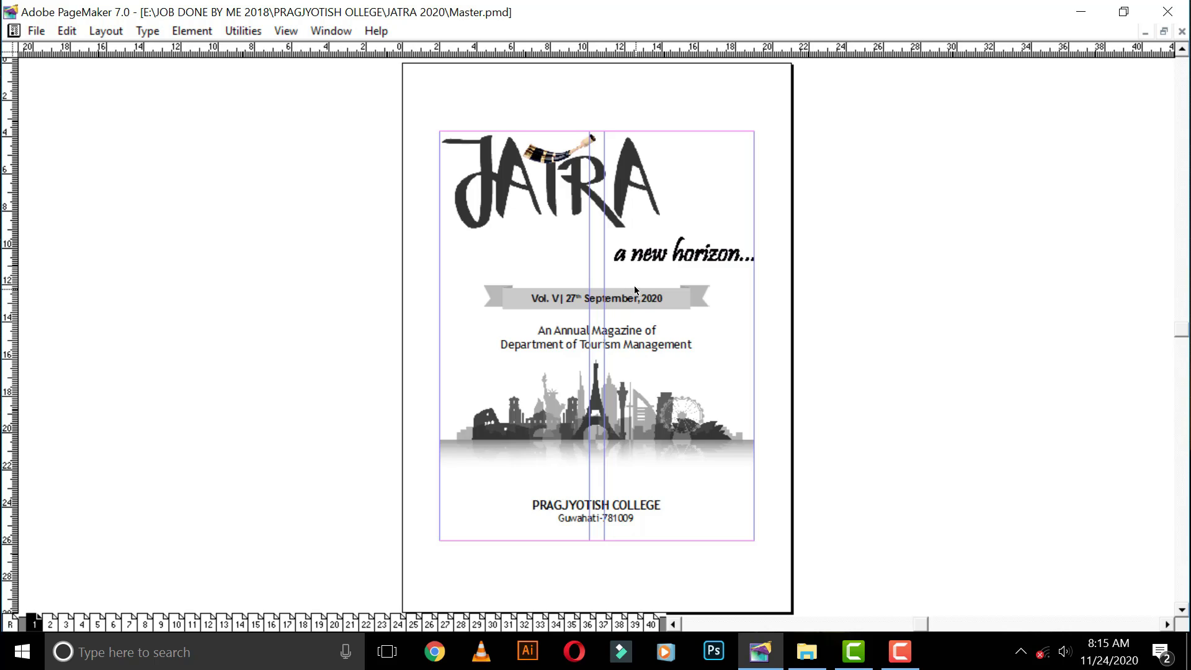
# - Browse the magazine's pages from the cover through to page 32 to examine their layout
pyautogui.moveTo(673, 309); pyautogui.dragTo(609, 278)
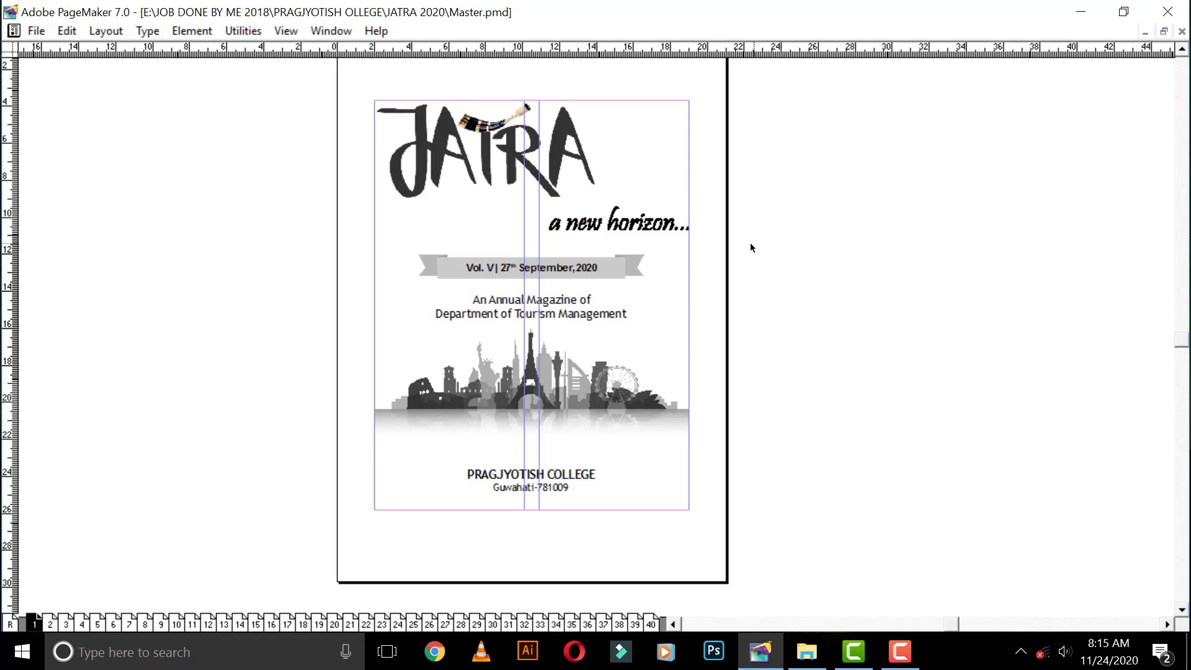
pyautogui.press('pagedown')
pyautogui.press('pagedown')
pyautogui.press('pagedown')
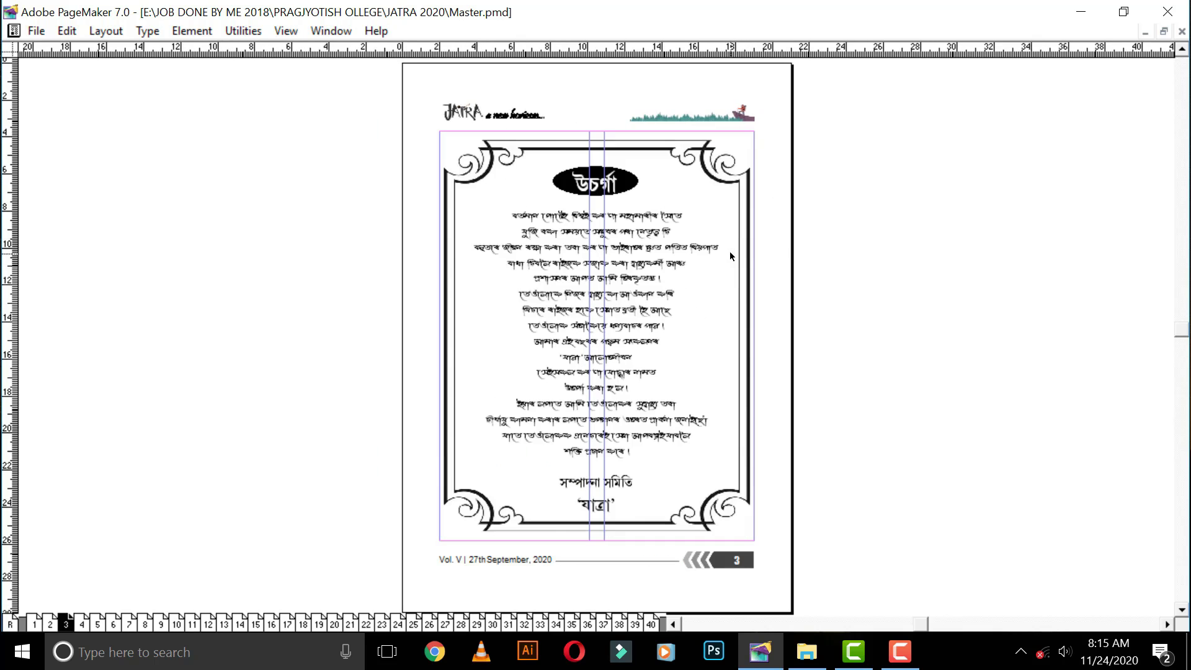
pyautogui.click(96, 621)
pyautogui.click(115, 621)
pyautogui.click(129, 621)
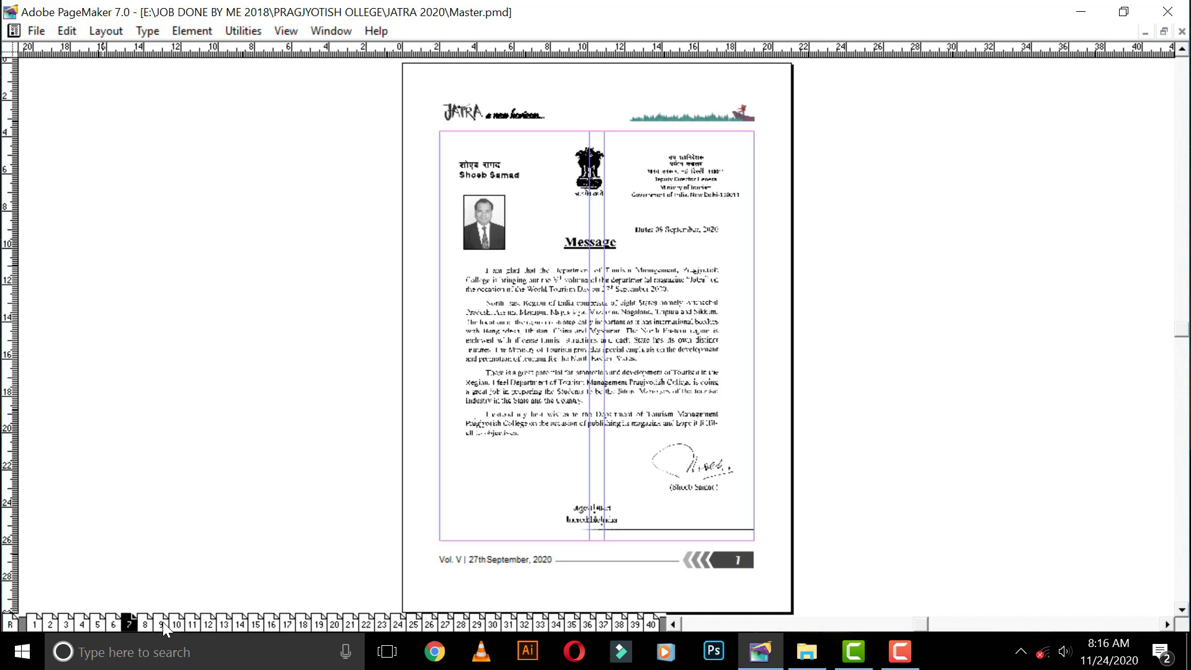
pyautogui.click(230, 621)
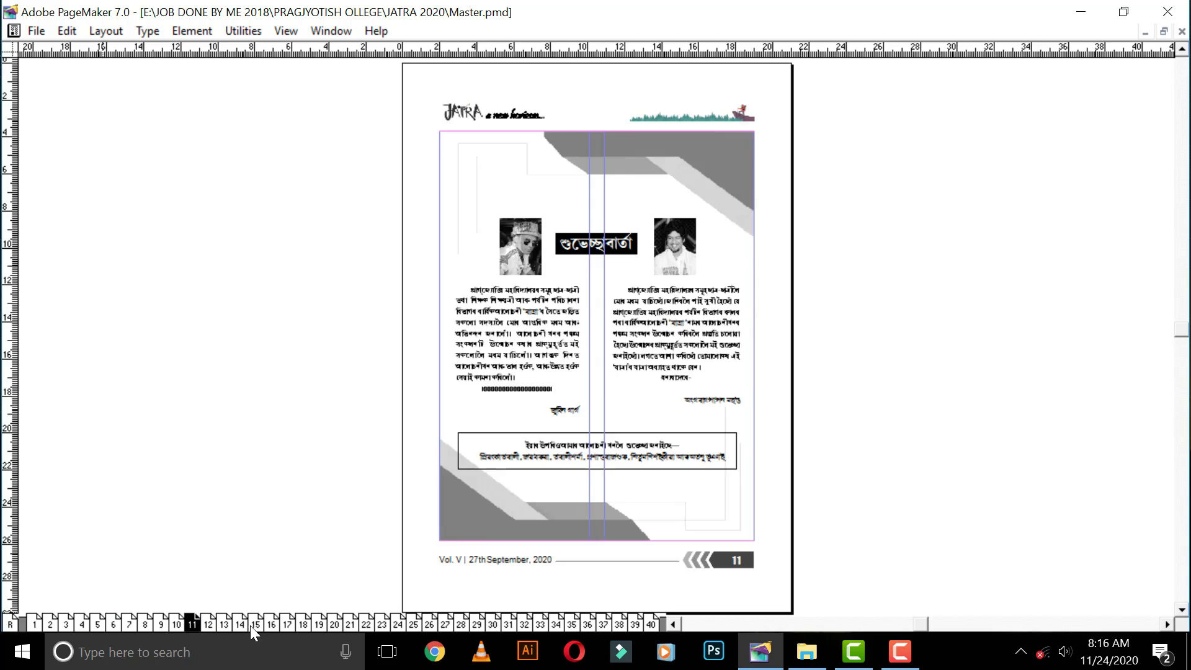
pyautogui.click(252, 623)
pyautogui.click(340, 623)
pyautogui.click(392, 623)
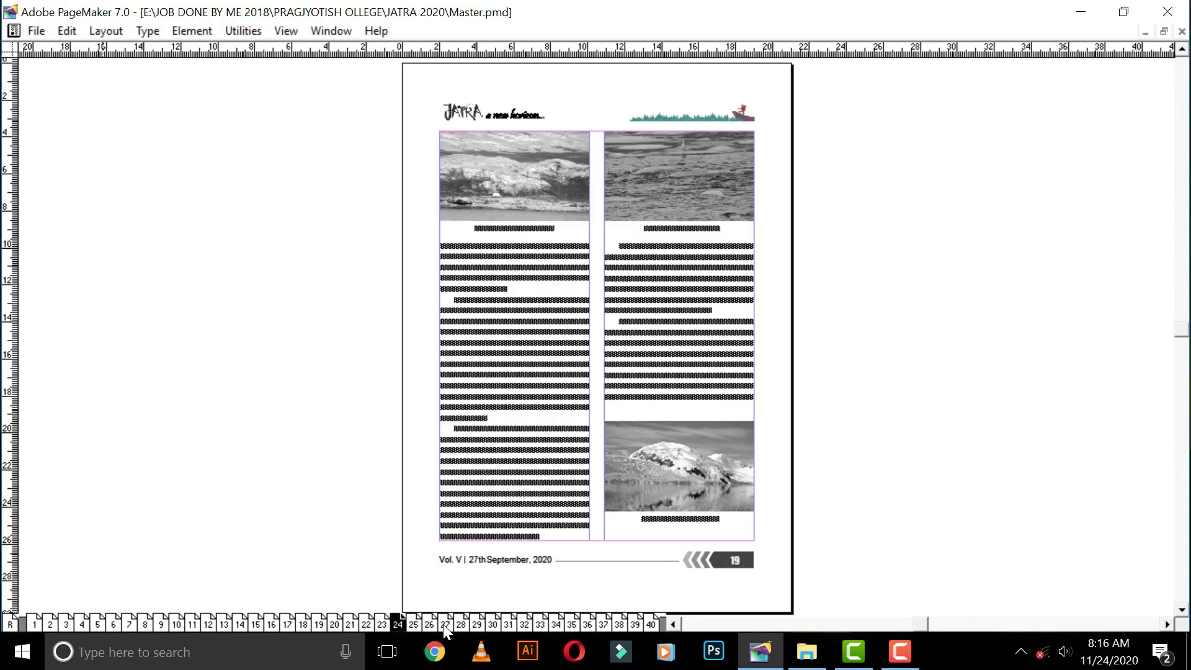
pyautogui.click(444, 623)
pyautogui.click(524, 623)
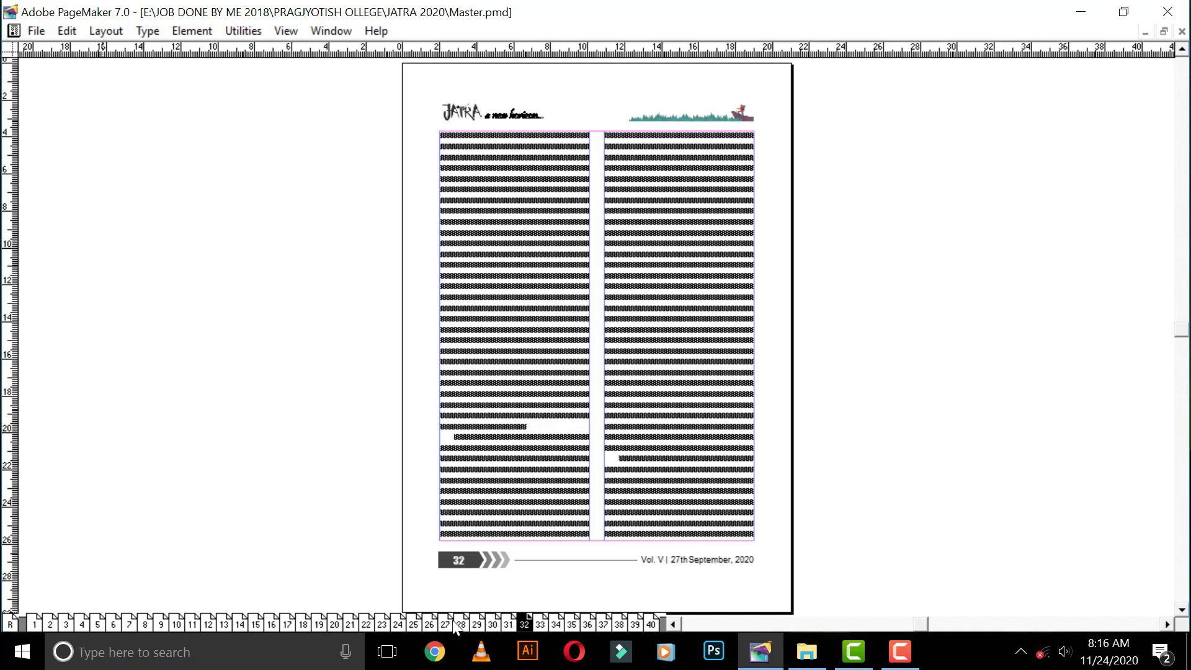
# - Page back from page 32 to page 25 and forward to page 29, examining the article layouts
pyautogui.press('pageup')
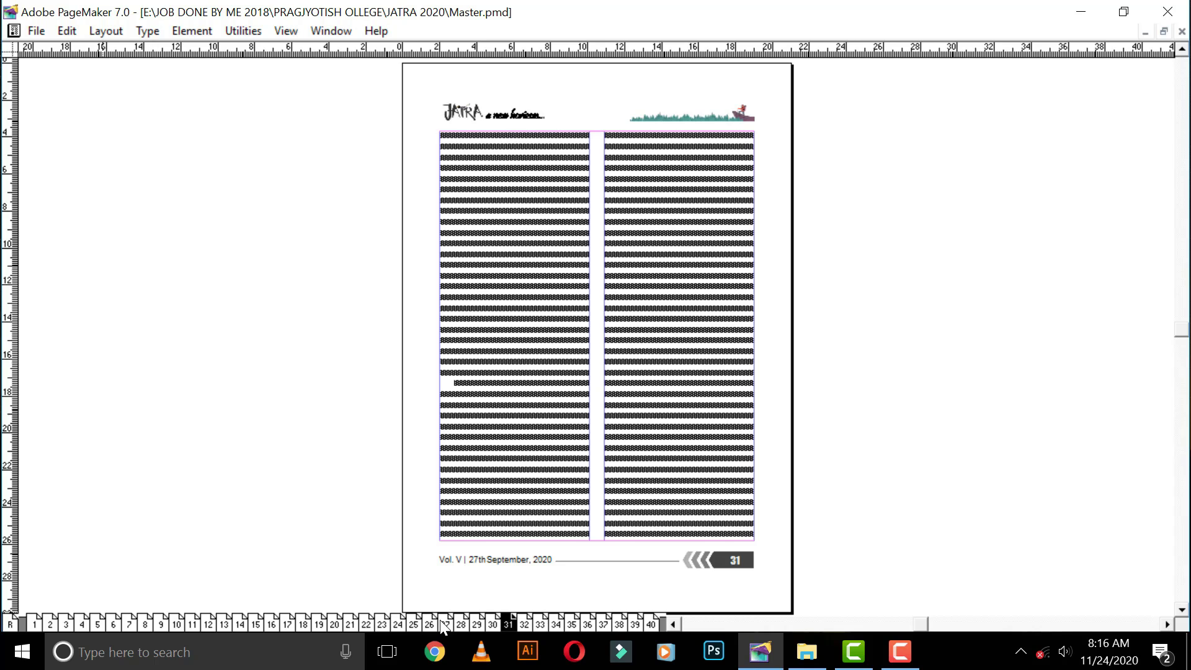
pyautogui.press('pageup')
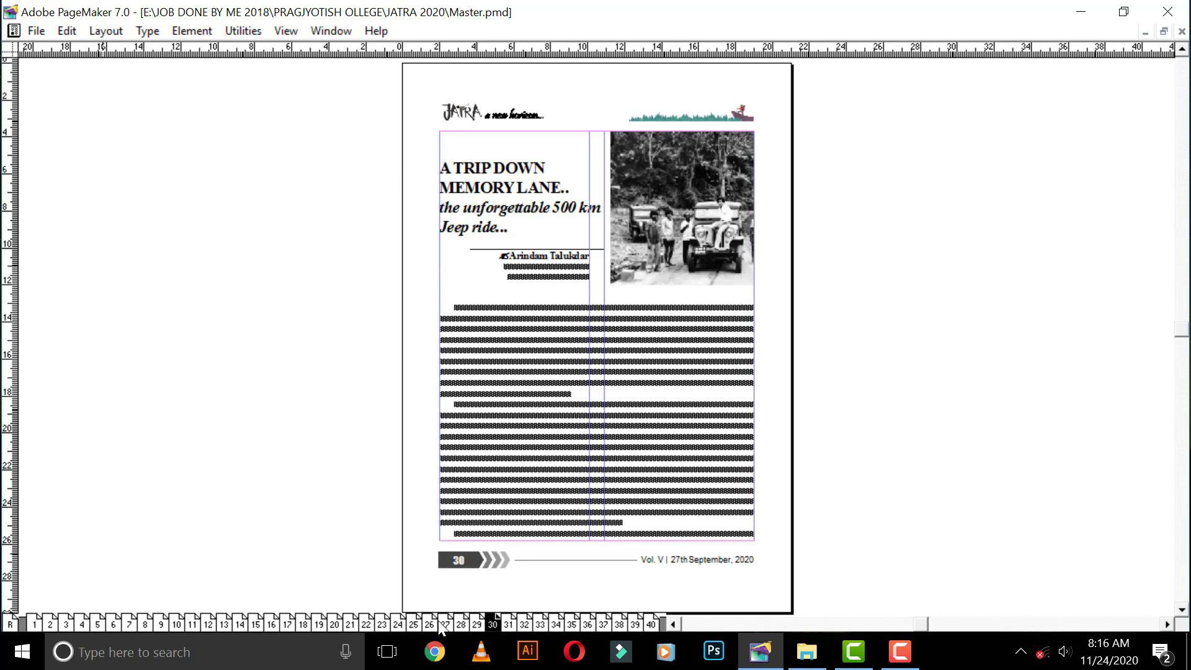
pyautogui.press('pageup')
pyautogui.press('pageup')
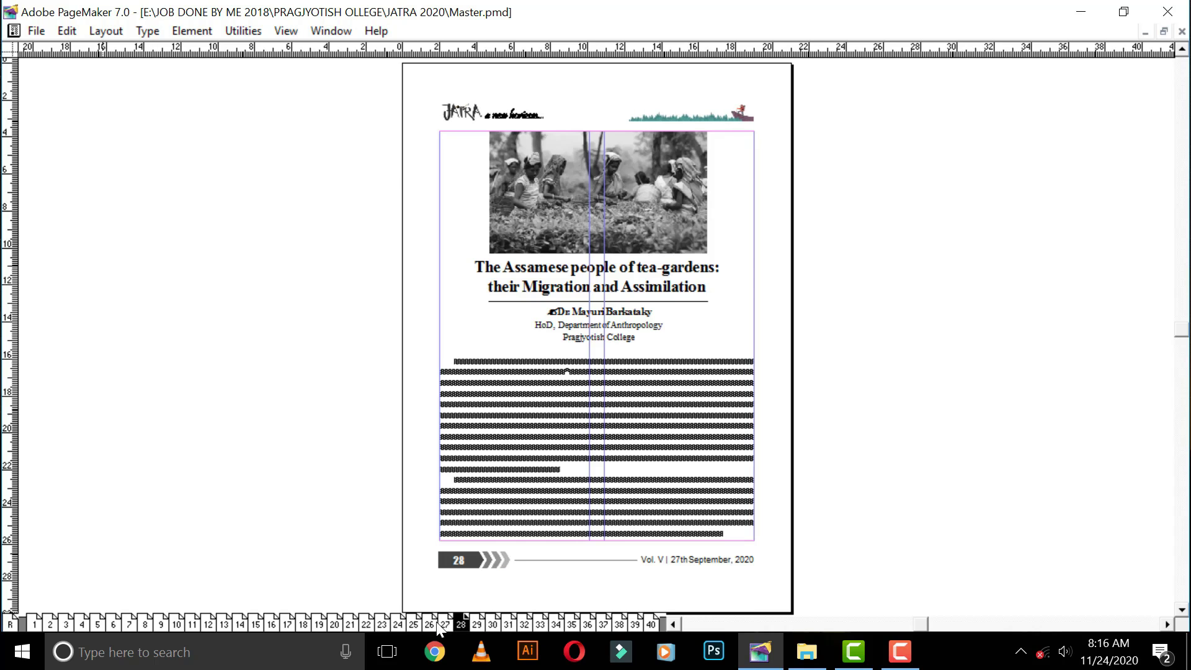
pyautogui.press('pagedown')
pyautogui.press('pageup')
pyautogui.press('pageup')
pyautogui.press('pageup')
pyautogui.press('pageup')
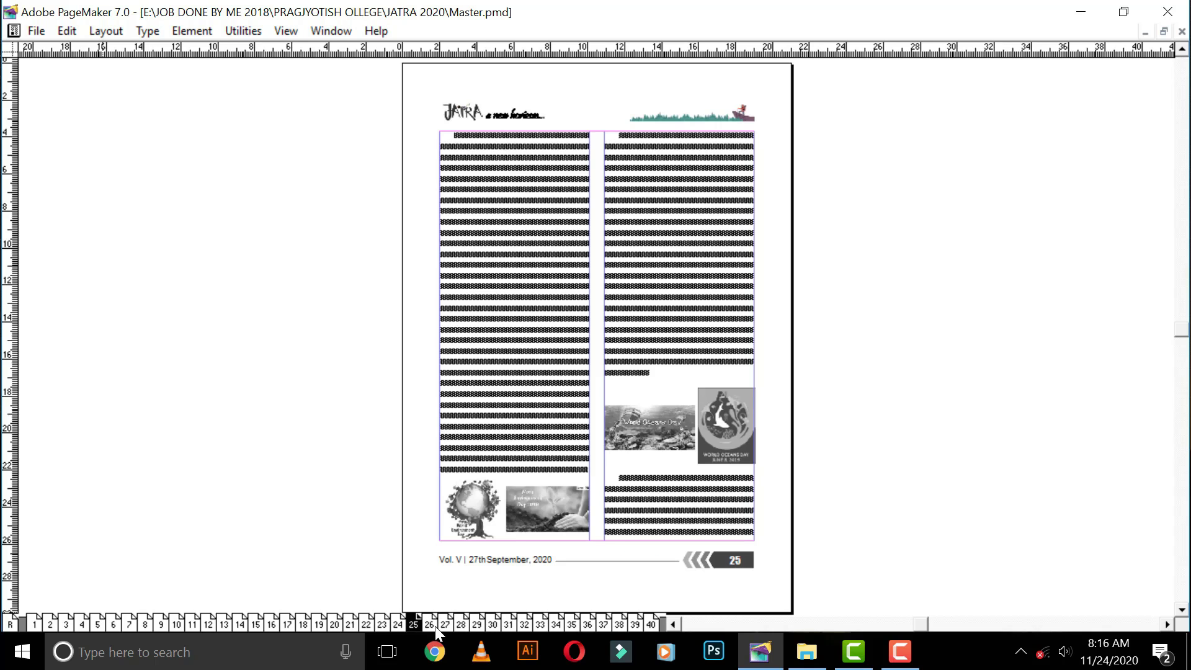
pyautogui.press('pagedown')
pyautogui.press('pagedown')
pyautogui.press('pagedown')
pyautogui.press('pagedown')
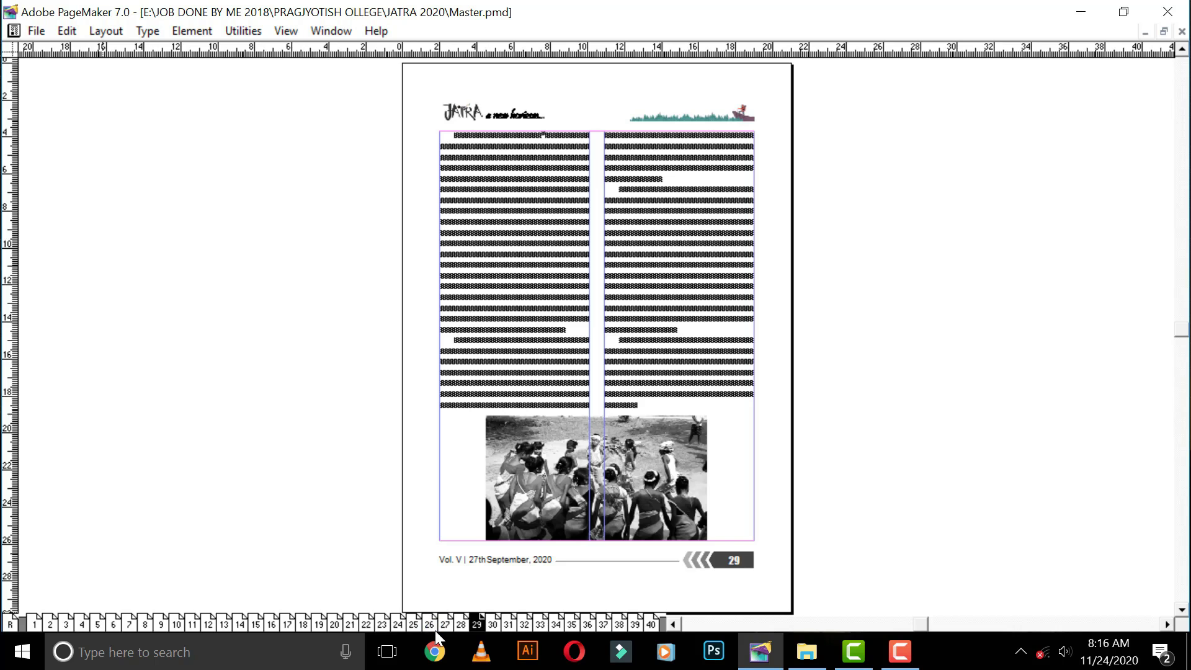
# - View the cover, page 2 and the document's last page, page 40
pyautogui.click(34, 623)
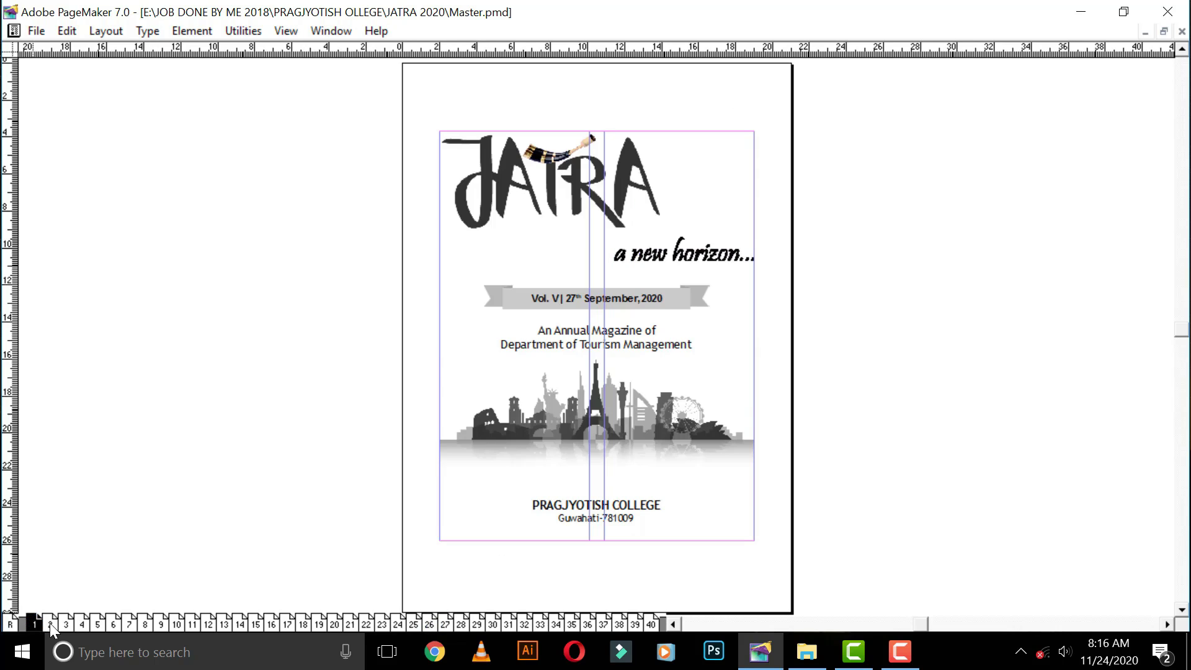
pyautogui.click(50, 624)
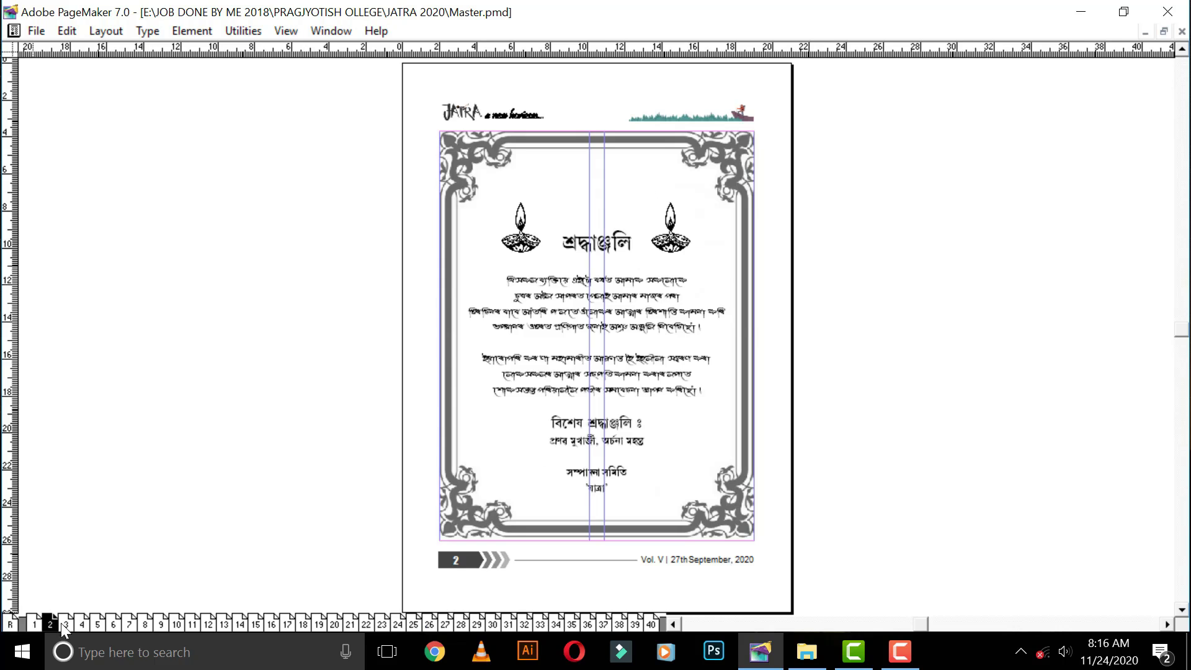
pyautogui.click(651, 624)
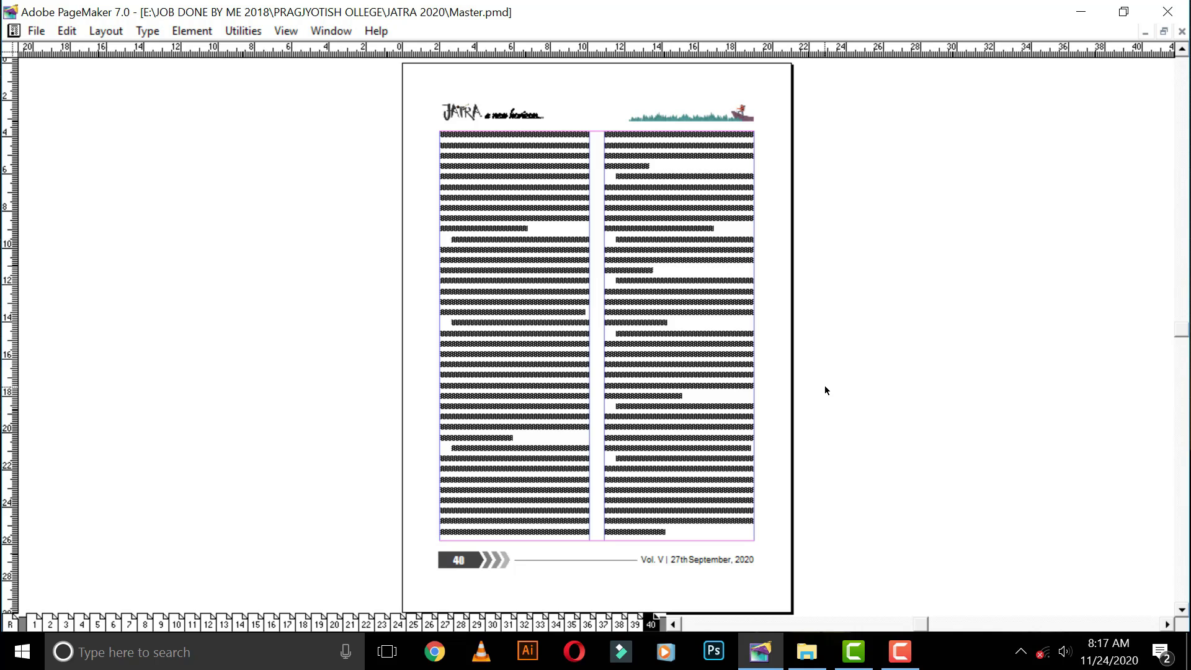
# - Look through the available page sizes in the Document Setup dialog and close it without changing anything
pyautogui.hotkey('ctrl', 'shift', 'p')
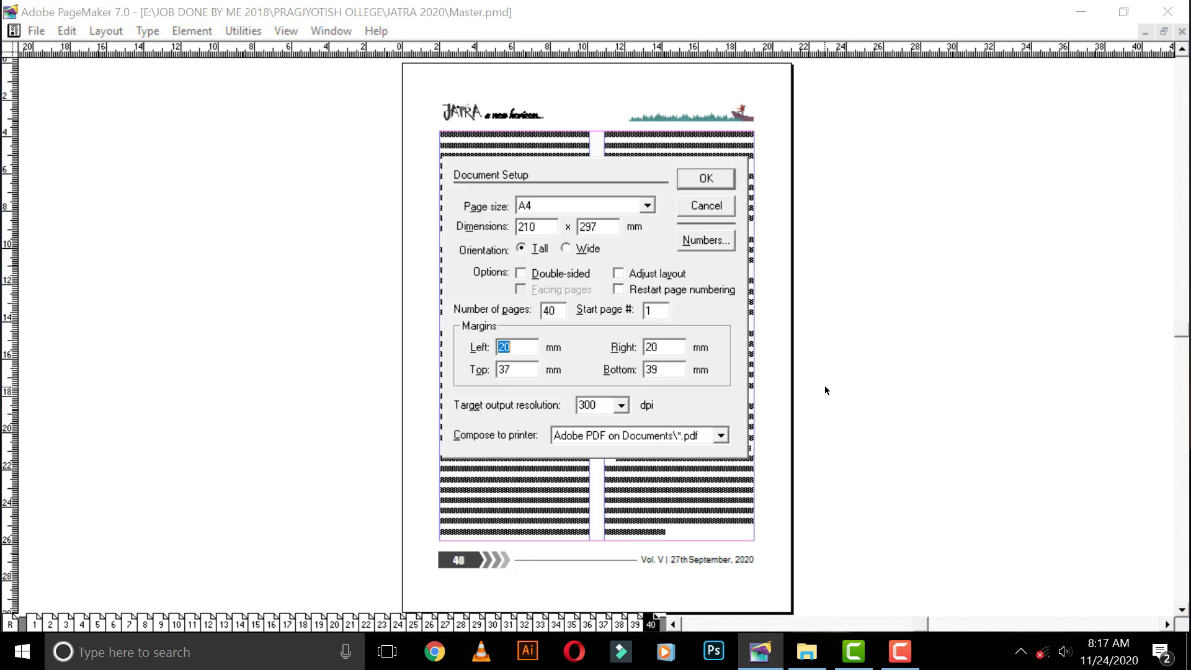
pyautogui.click(648, 206)
pyautogui.moveTo(648, 236)
pyautogui.mouseDown()
pyautogui.moveTo(650, 276)
pyautogui.moveTo(653, 232)
pyautogui.mouseUp()
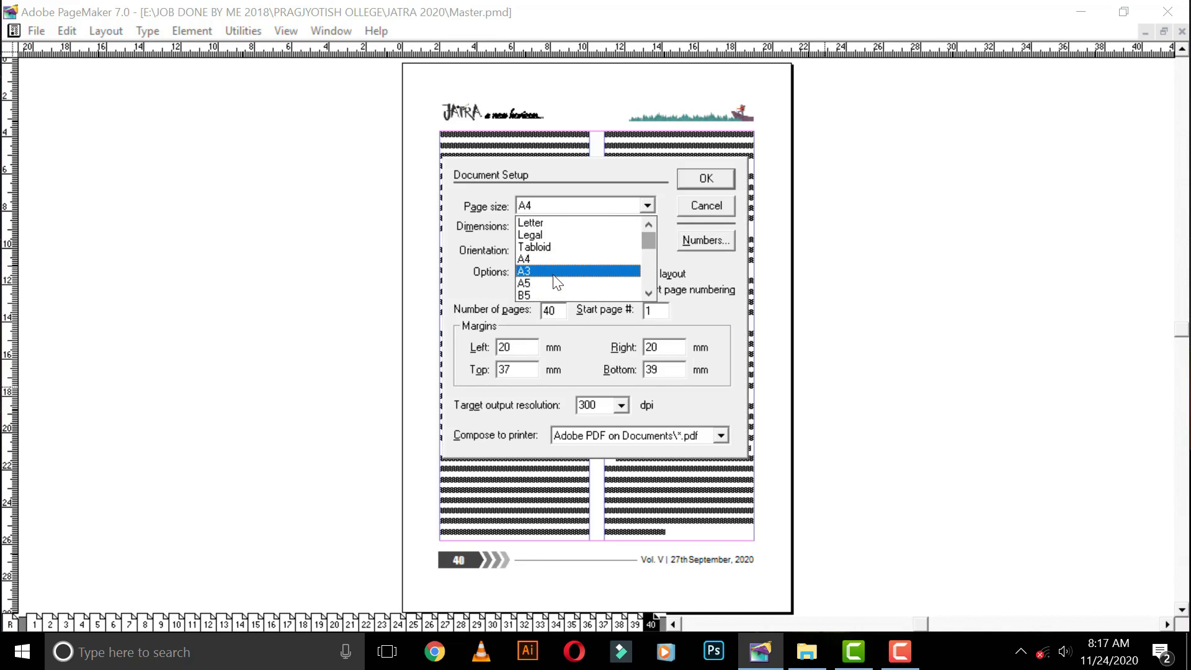
pyautogui.click(628, 174)
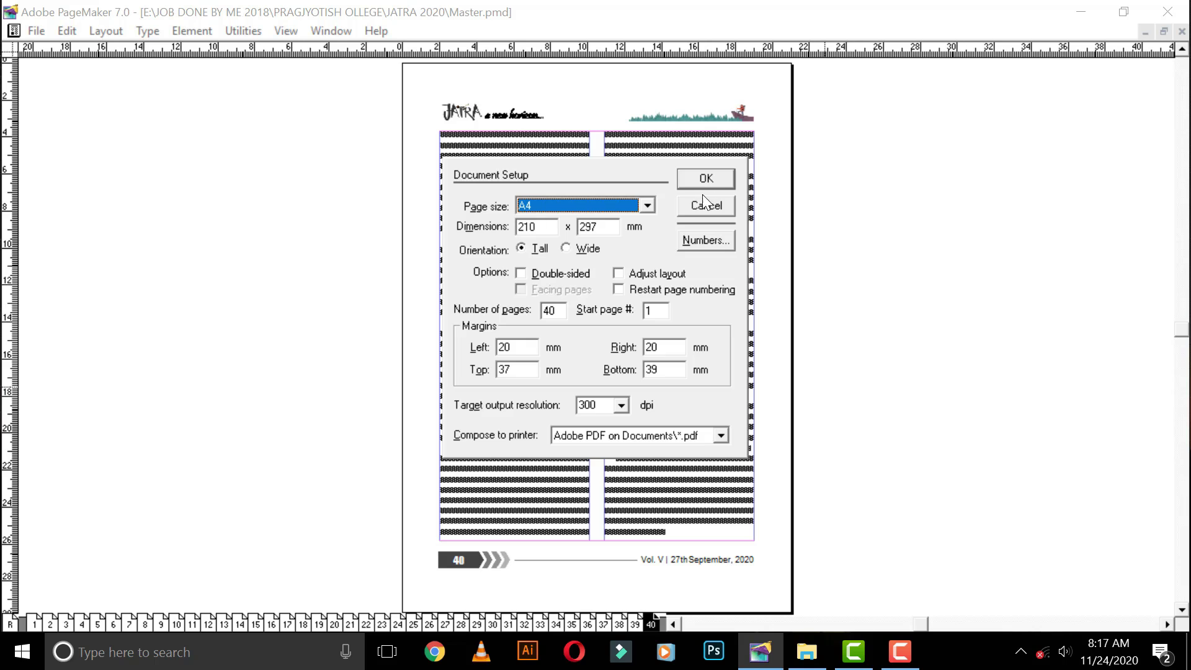
pyautogui.click(704, 205)
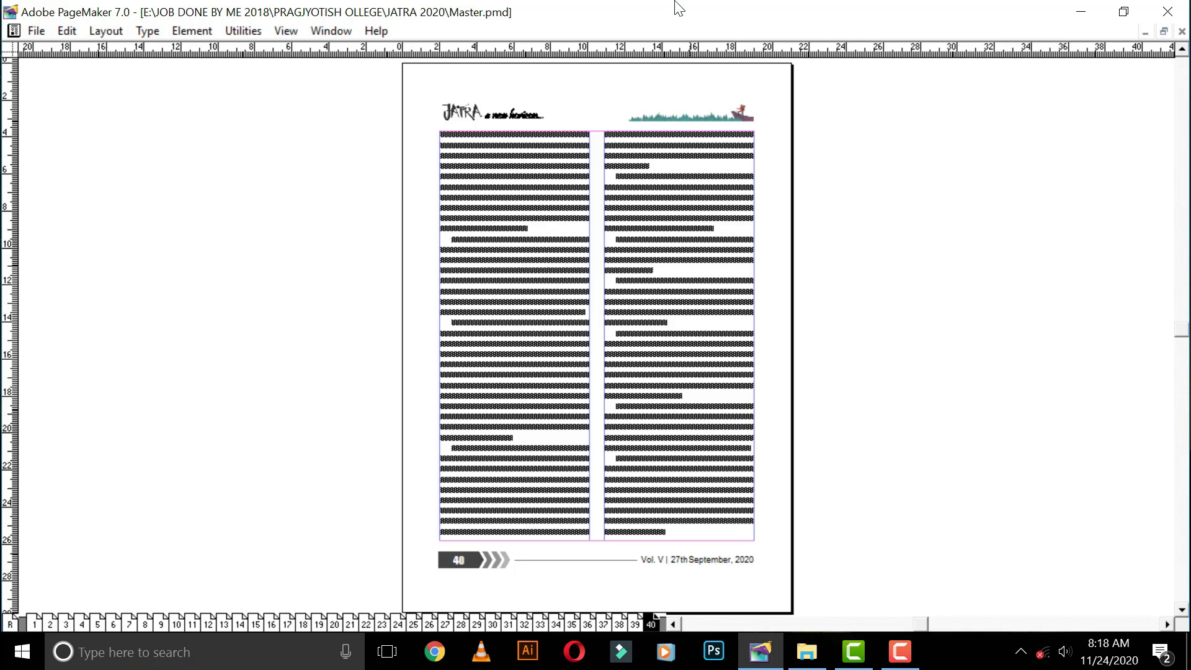
# - Draw a rectangle about 17 by 24.5 cm on the pasteboard beside page 40 and halve it with a horizontal line
pyautogui.moveTo(753, 274); pyautogui.dragTo(428, 274)
pyautogui.hotkey('ctrl', '6')
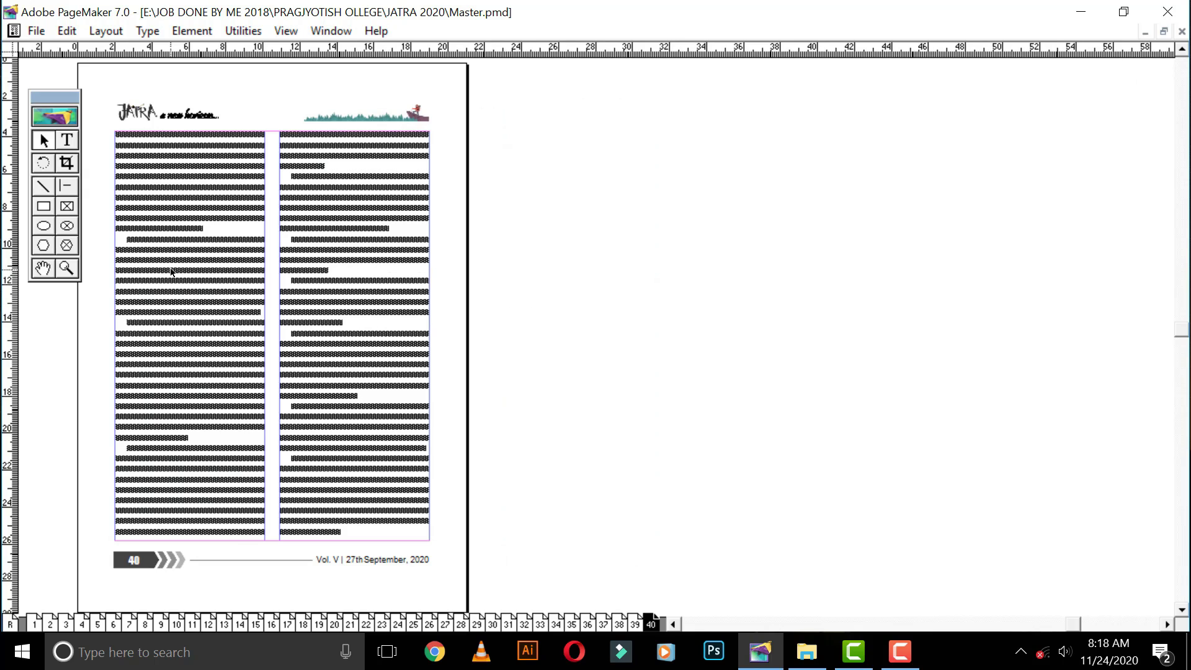
pyautogui.click(43, 207)
pyautogui.moveTo(868, 573); pyautogui.dragTo(547, 121)
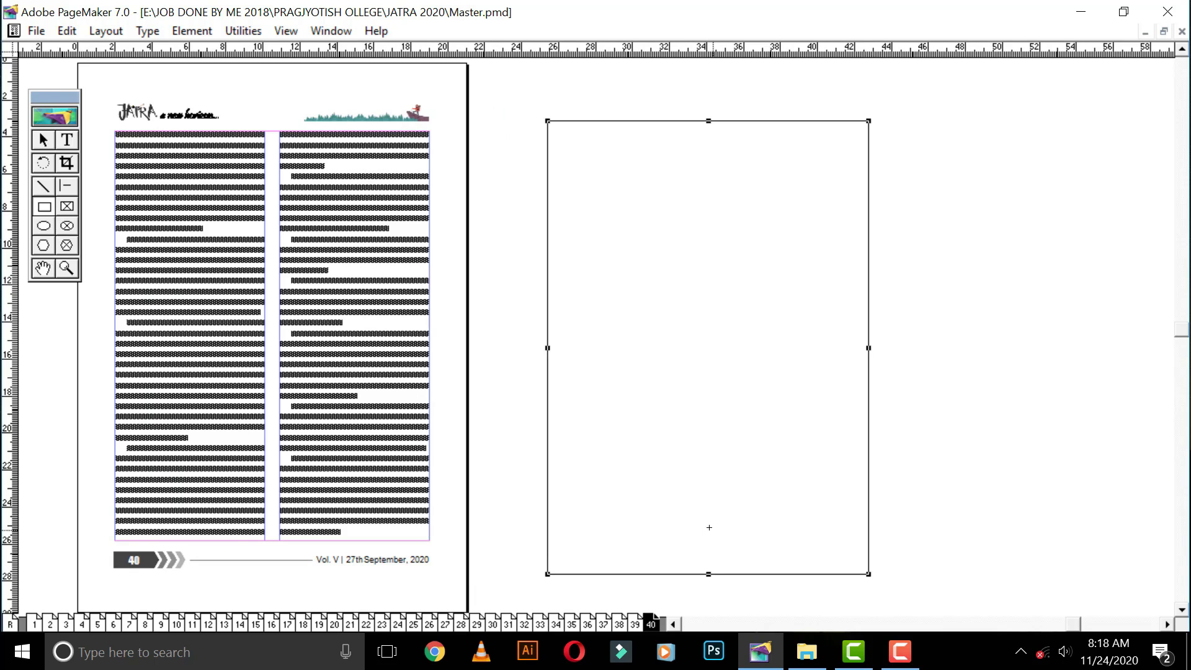
pyautogui.click(549, 347)
pyautogui.click(65, 186)
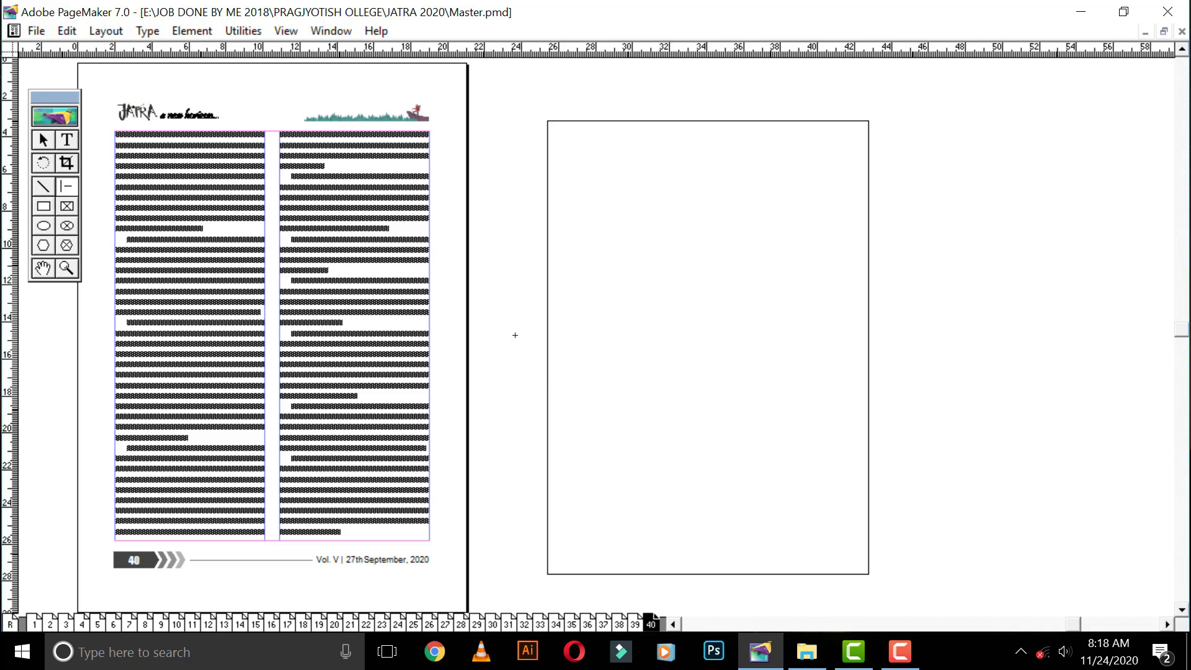
pyautogui.moveTo(547, 339); pyautogui.dragTo(859, 343)
# - Add the label A4 in the rectangle's upper half and enlarge its text
pyautogui.click(66, 140)
pyautogui.click(633, 219)
pyautogui.write('a')
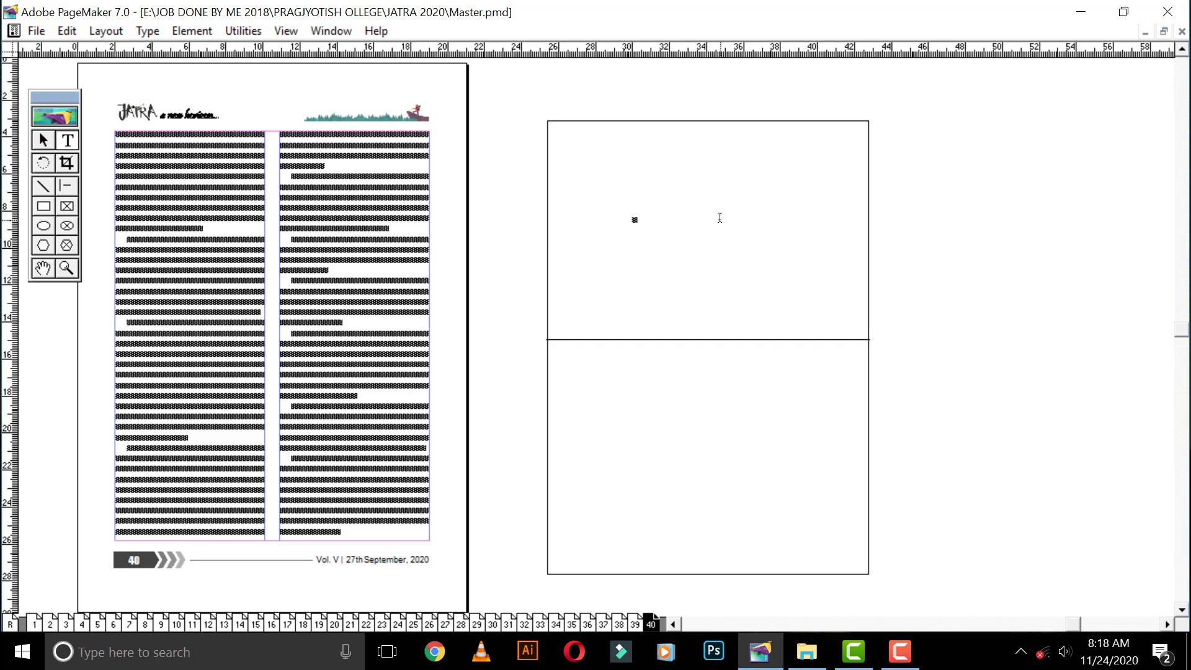
pyautogui.write('ab')
pyautogui.hotkey('ctrl', 'shift', '.')
pyautogui.hotkey('ctrl', 'shift', '.')
pyautogui.hotkey('ctrl', 'shift', '.')
pyautogui.hotkey('ctrl', 'shift', '.')
pyautogui.hotkey('ctrl', 'shift', '.')
pyautogui.hotkey('ctrl', 'shift', '.')
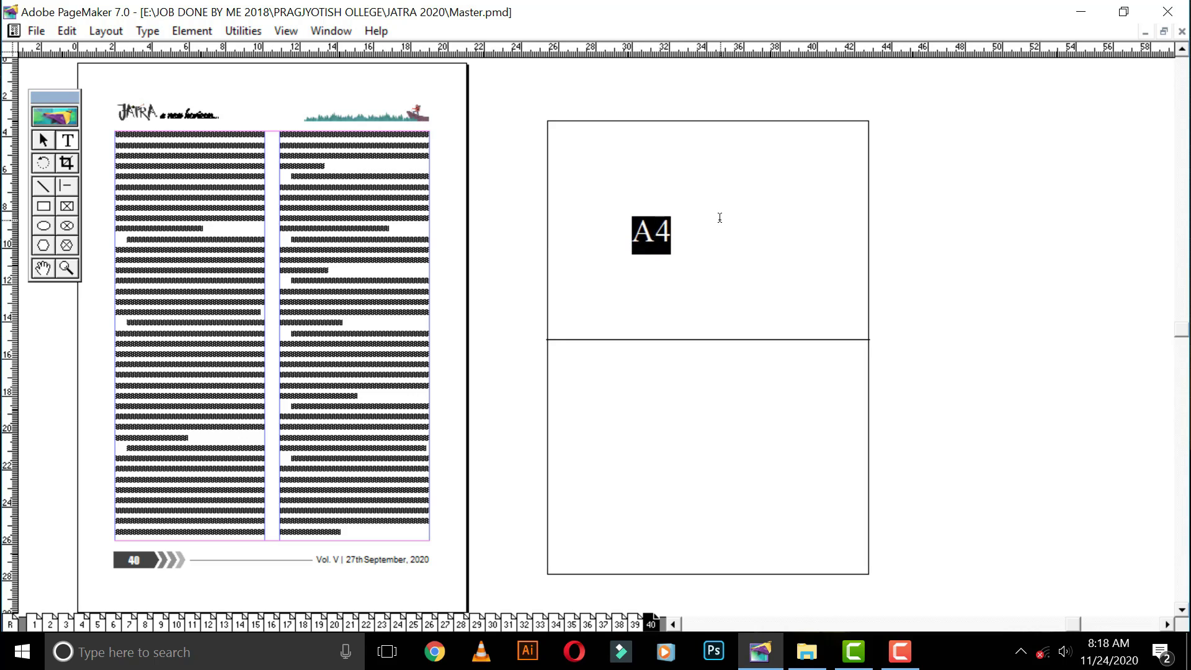
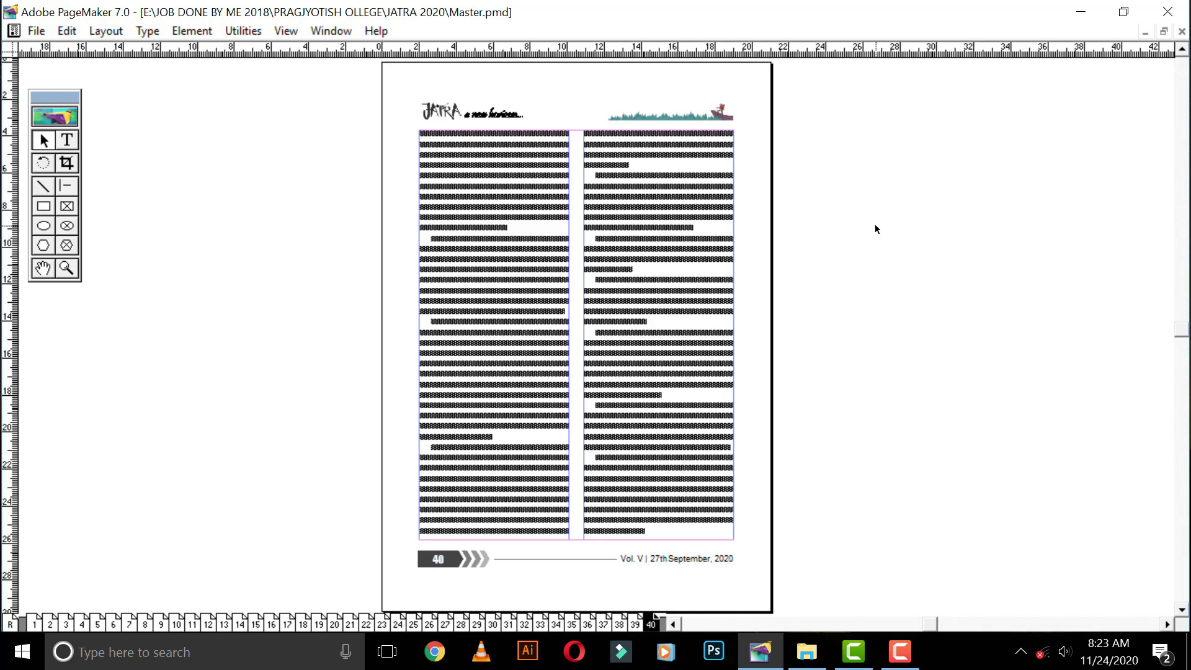
# - Try moving page 40's text columns and header elements off the page separately, undoing each move
pyautogui.moveTo(679, 221); pyautogui.dragTo(912, 219)
pyautogui.hotkey('ctrl', 'z')
pyautogui.click(674, 117)
pyautogui.moveTo(724, 117); pyautogui.dragTo(978, 117)
pyautogui.hotkey('ctrl', 'z')
pyautogui.moveTo(427, 237); pyautogui.dragTo(242, 223)
pyautogui.hotkey('ctrl', 'z')
pyautogui.click(509, 300)
pyautogui.moveTo(546, 242); pyautogui.dragTo(279, 250)
pyautogui.hotkey('ctrl', 'z')
# - Go to page 1 using the Go to Page dialog
pyautogui.hotkey('ctrl', 'alt', 'g')
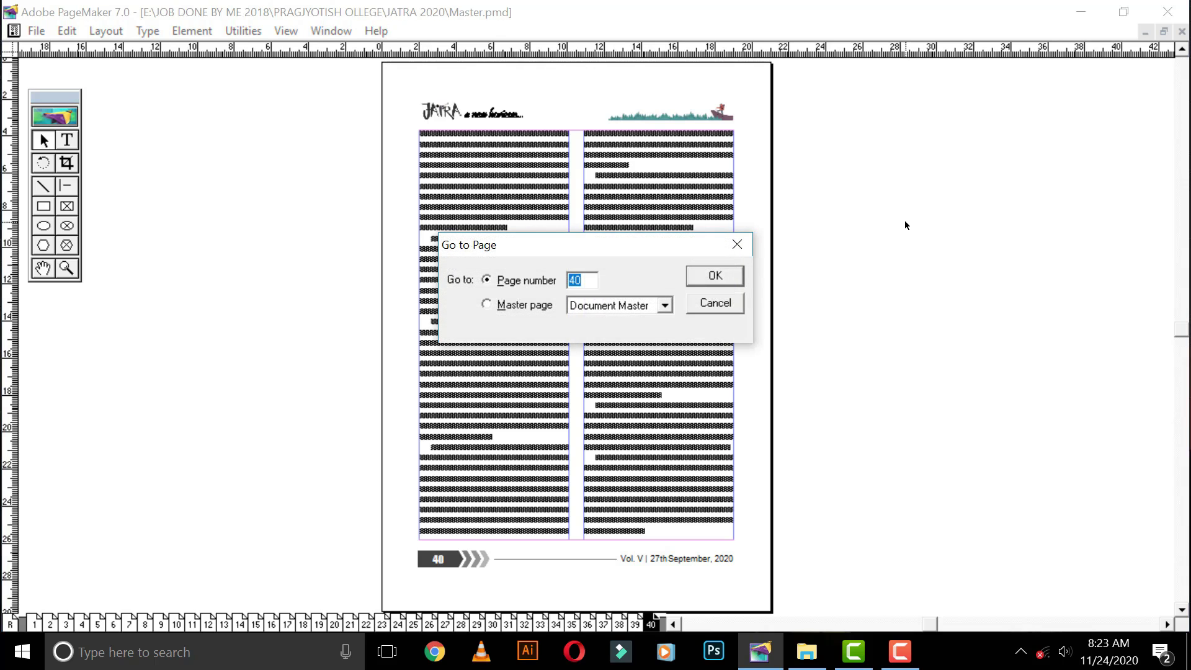
pyautogui.click(593, 278)
pyautogui.click(485, 280)
pyautogui.write('1')
pyautogui.press('Return')
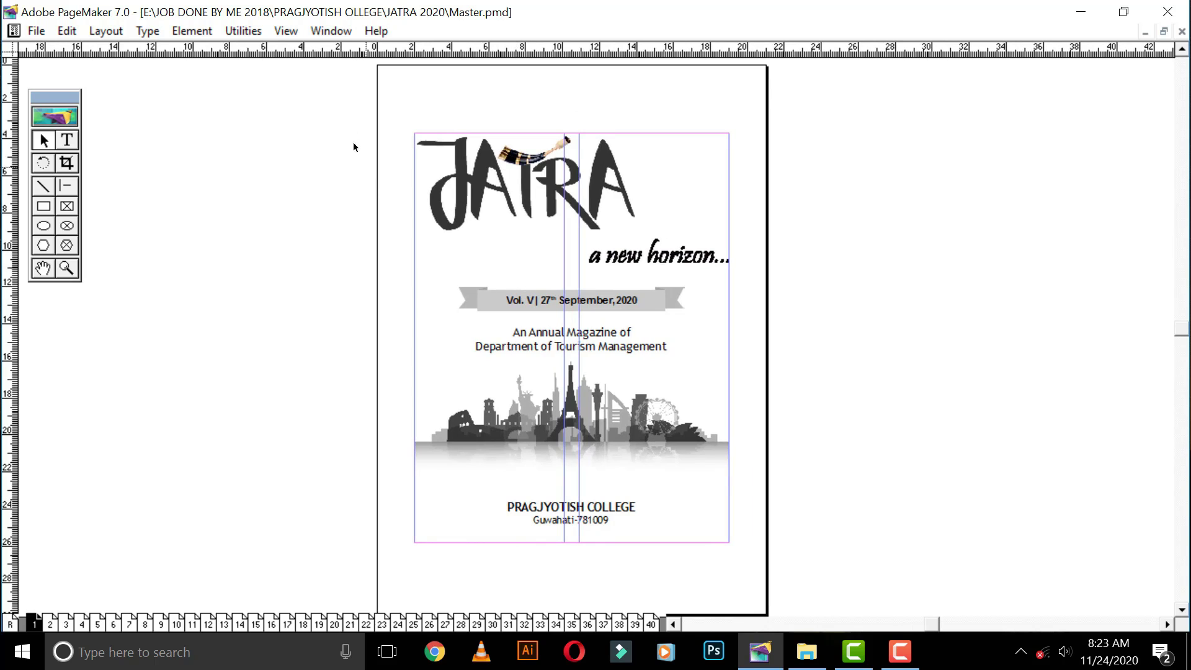
# - Group all the cover elements on page 1, then move the group onto the pasteboard and back onto the page
pyautogui.moveTo(341, 84); pyautogui.dragTo(813, 613)
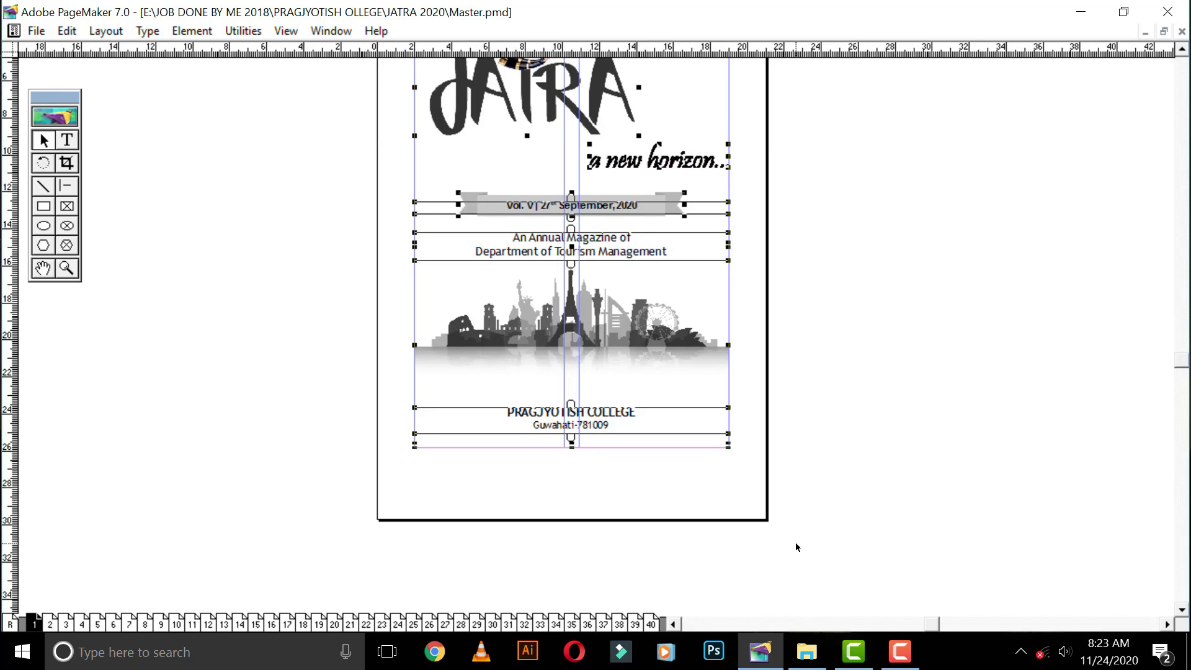
pyautogui.hotkey('ctrl', 'g')
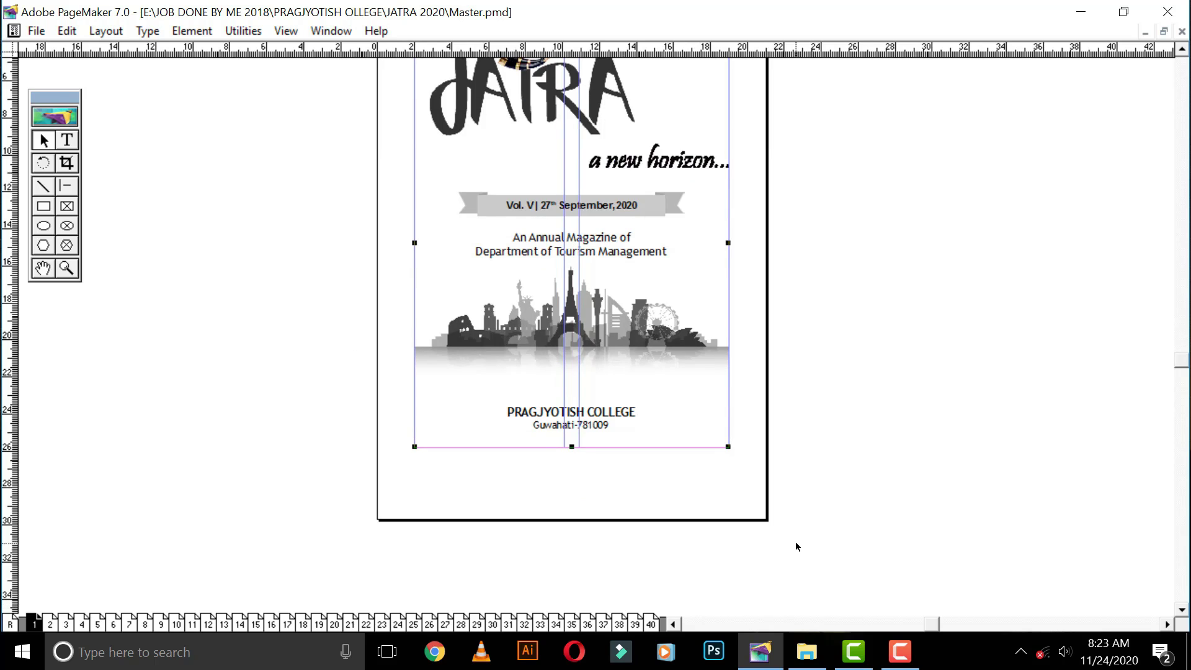
pyautogui.scroll(1, 723, 457)
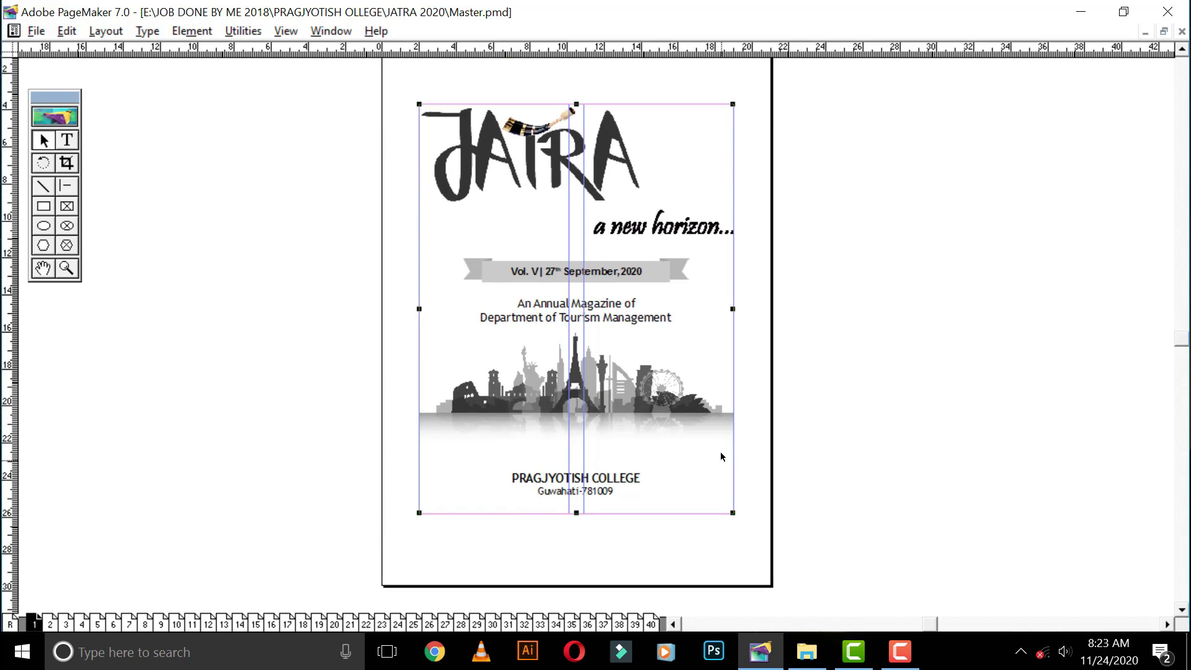
pyautogui.moveTo(712, 273); pyautogui.dragTo(1035, 290)
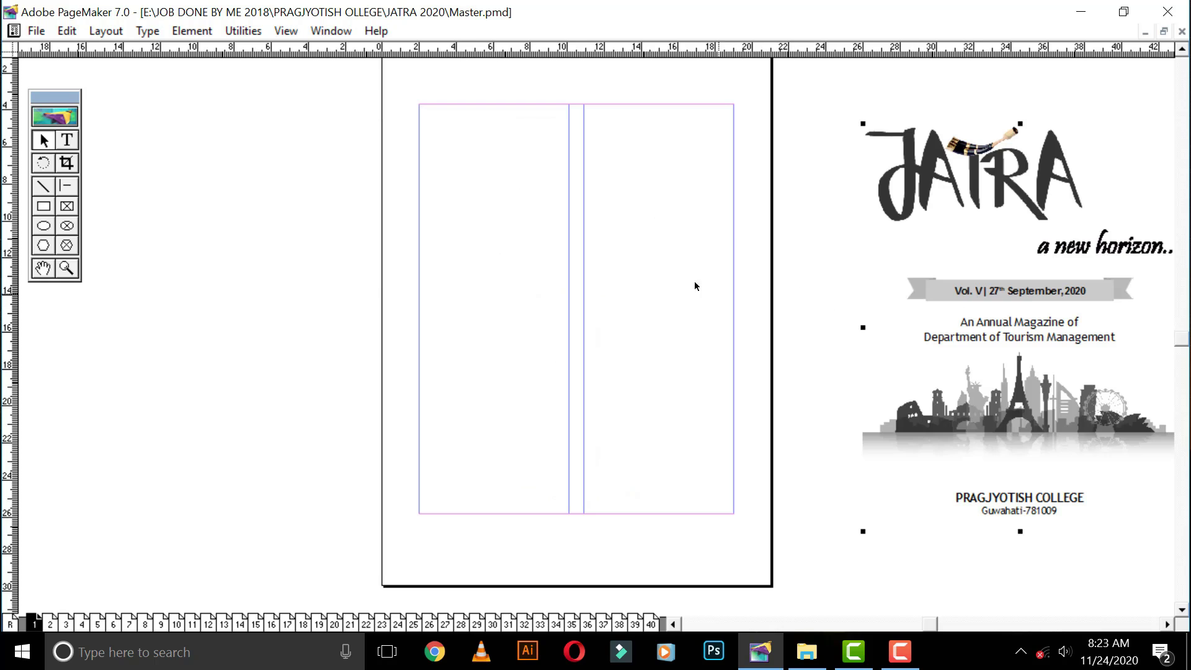
pyautogui.moveTo(1012, 286); pyautogui.dragTo(638, 283)
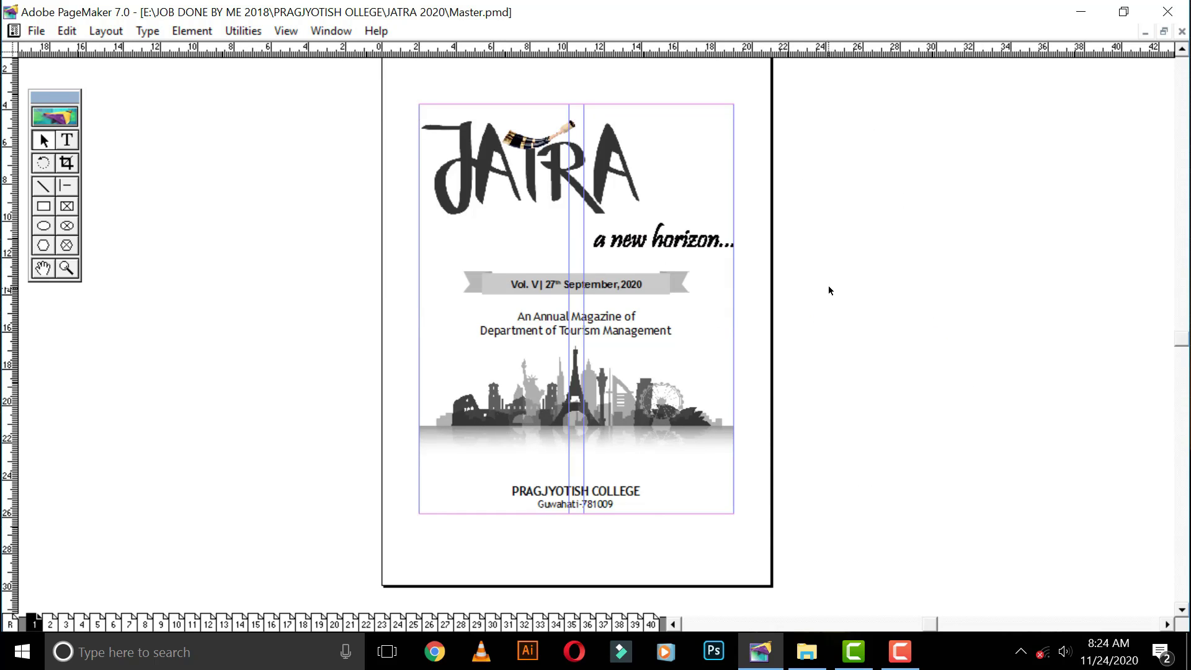
# - Go to page 2 and clear the selection of its elements
pyautogui.press('pagedown')
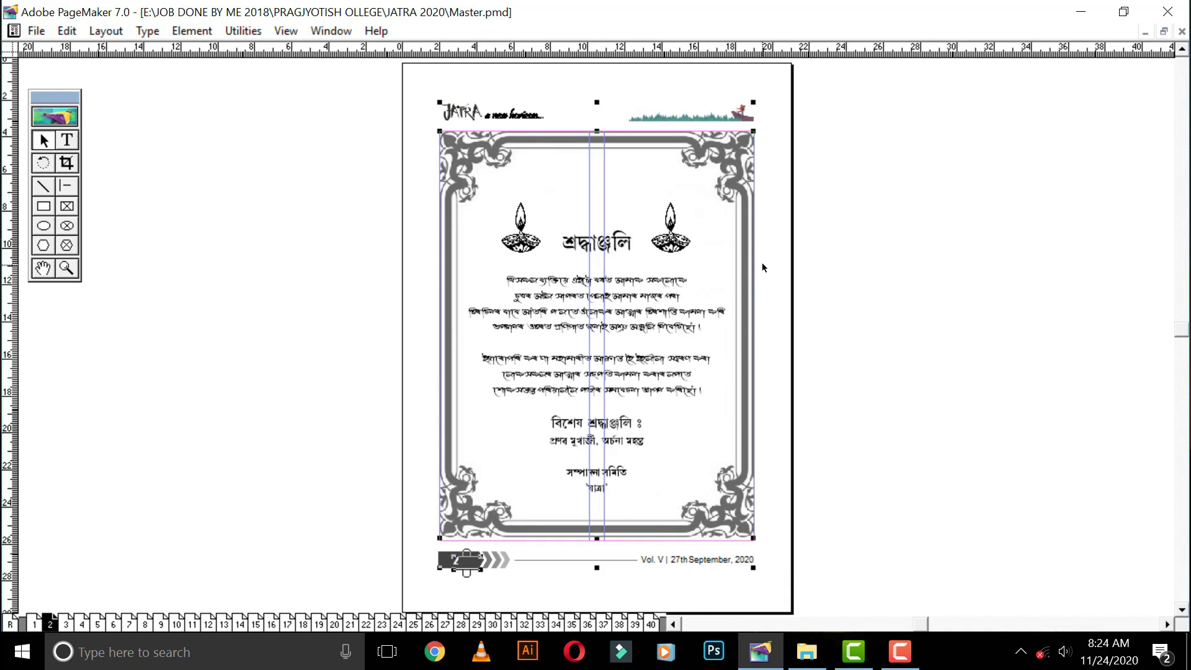
pyautogui.click(844, 241)
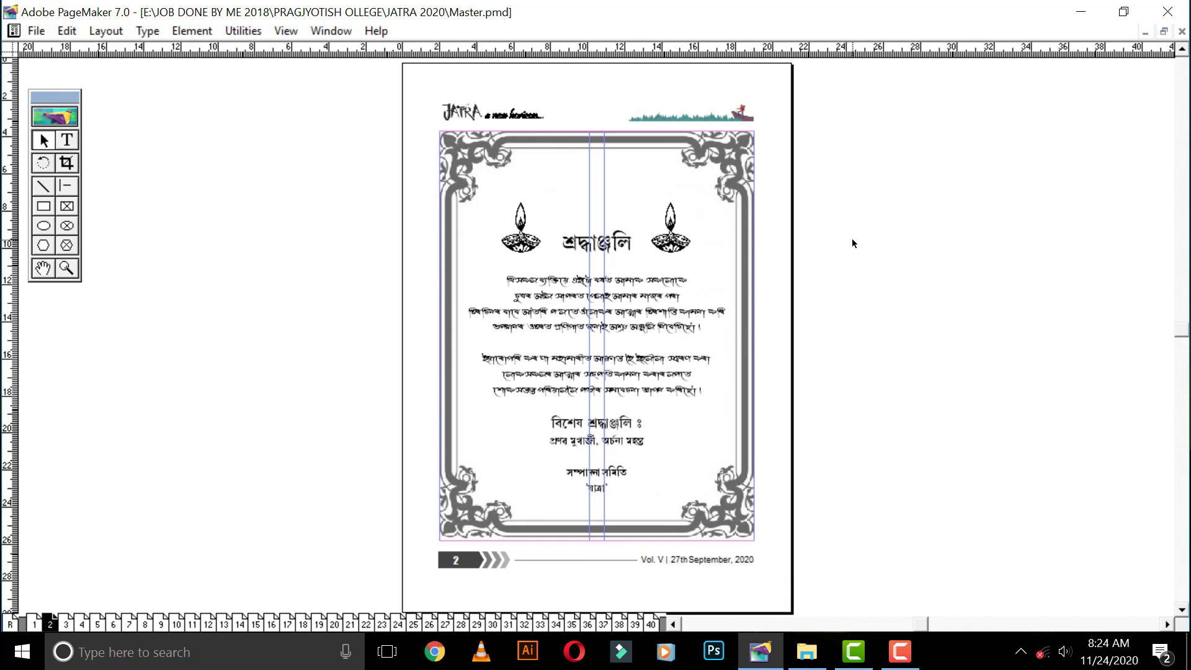
# - Group all the elements on each page in turn, from page 2 through page 11
pyautogui.hotkey('ctrl', 'a')
pyautogui.press('pagedown')
pyautogui.hotkey('ctrl', 'a')
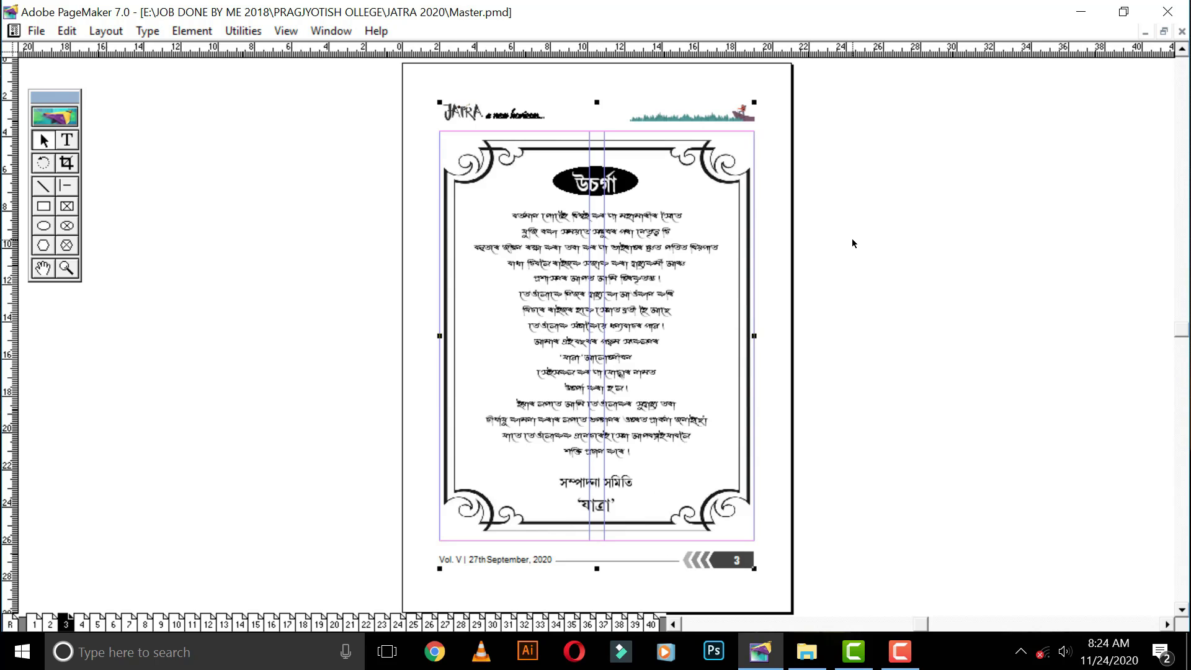
pyautogui.press('pagedown')
pyautogui.press('pagedown')
pyautogui.press('pagedown')
pyautogui.press('pagedown')
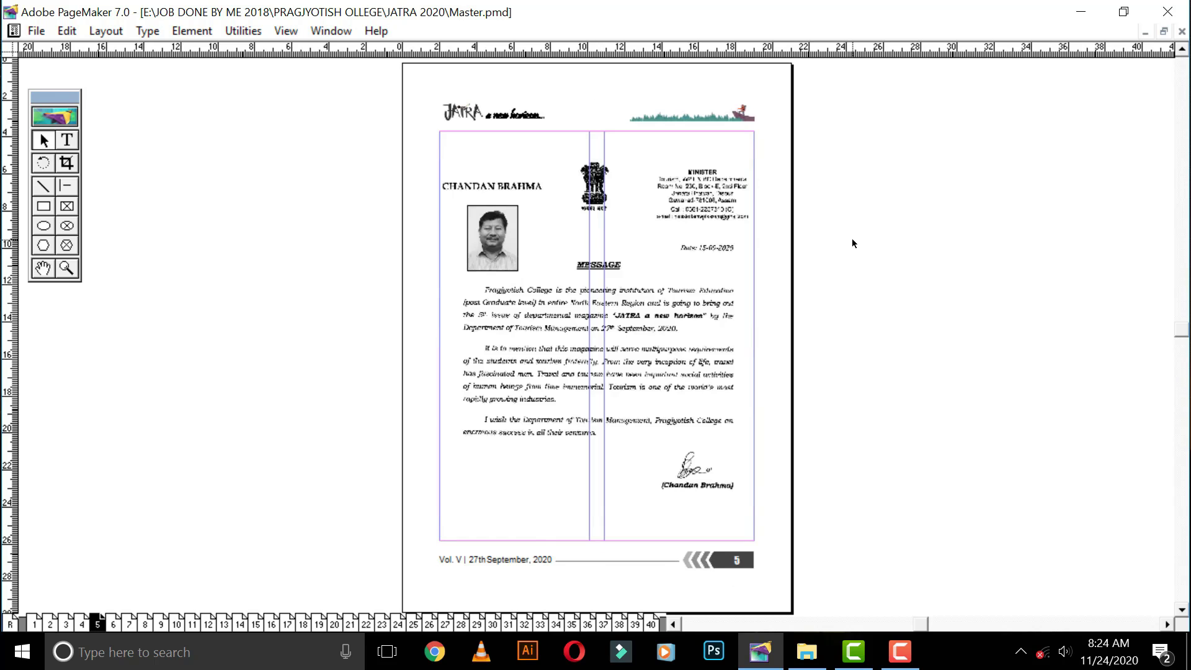
pyautogui.press('pagedown')
pyautogui.press('pagedown')
pyautogui.press('pagedown')
pyautogui.hotkey('ctrl', 'a')
pyautogui.press('pagedown')
pyautogui.press('pagedown')
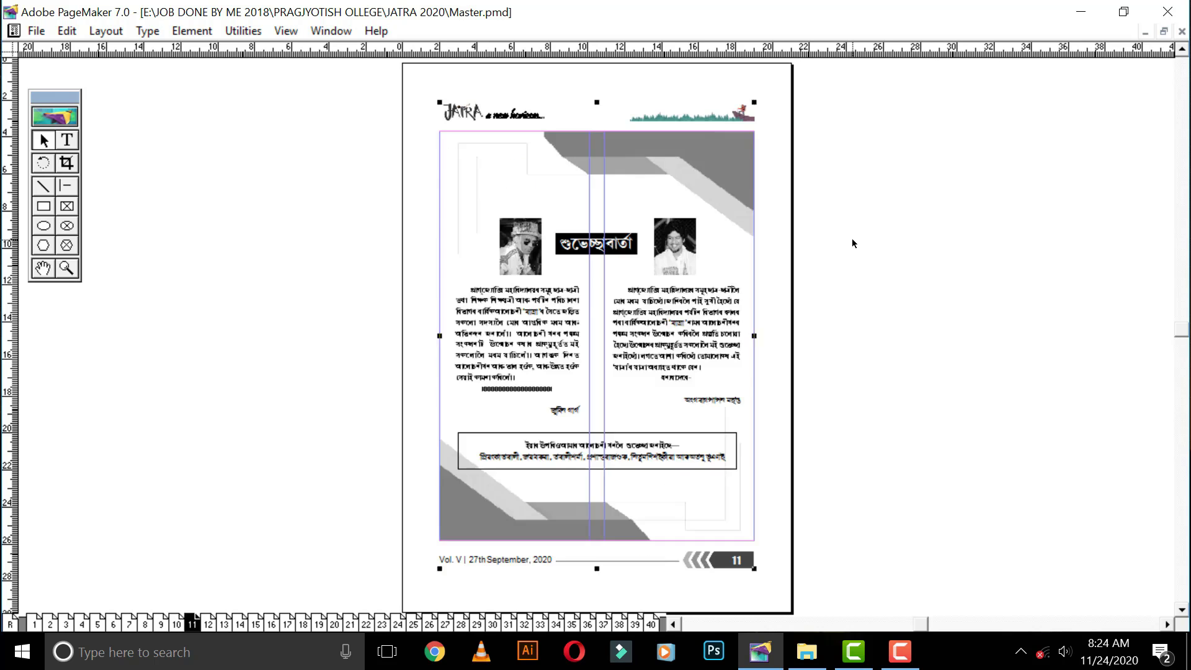
# - Group all the elements on each following page in turn, from page 12 through page 28
pyautogui.press('pagedown')
pyautogui.press('pagedown')
pyautogui.press('pagedown')
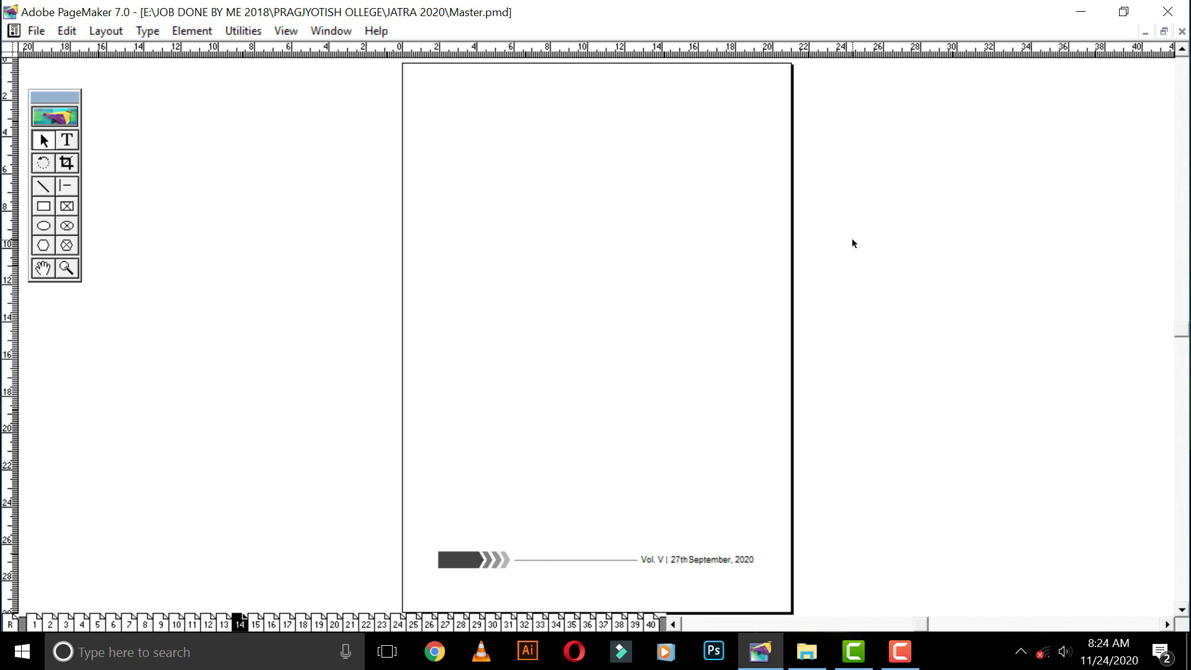
pyautogui.press('pagedown')
pyautogui.press('pagedown')
pyautogui.press('pagedown')
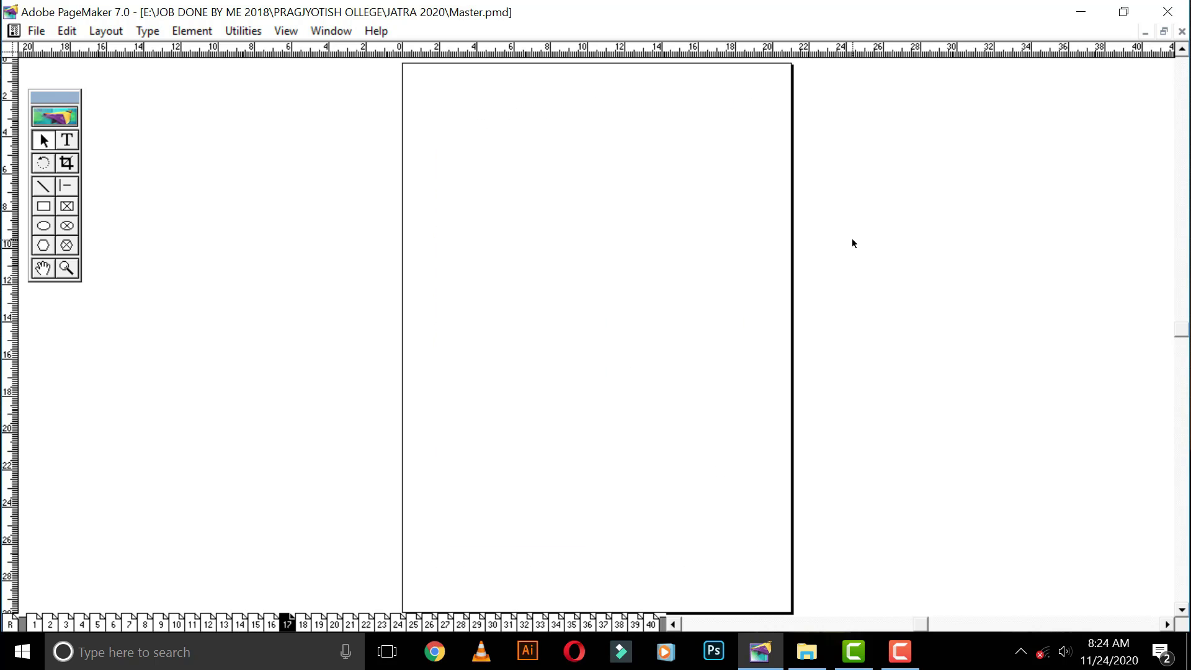
pyautogui.press('pagedown')
pyautogui.press('pagedown')
pyautogui.press('pagedown')
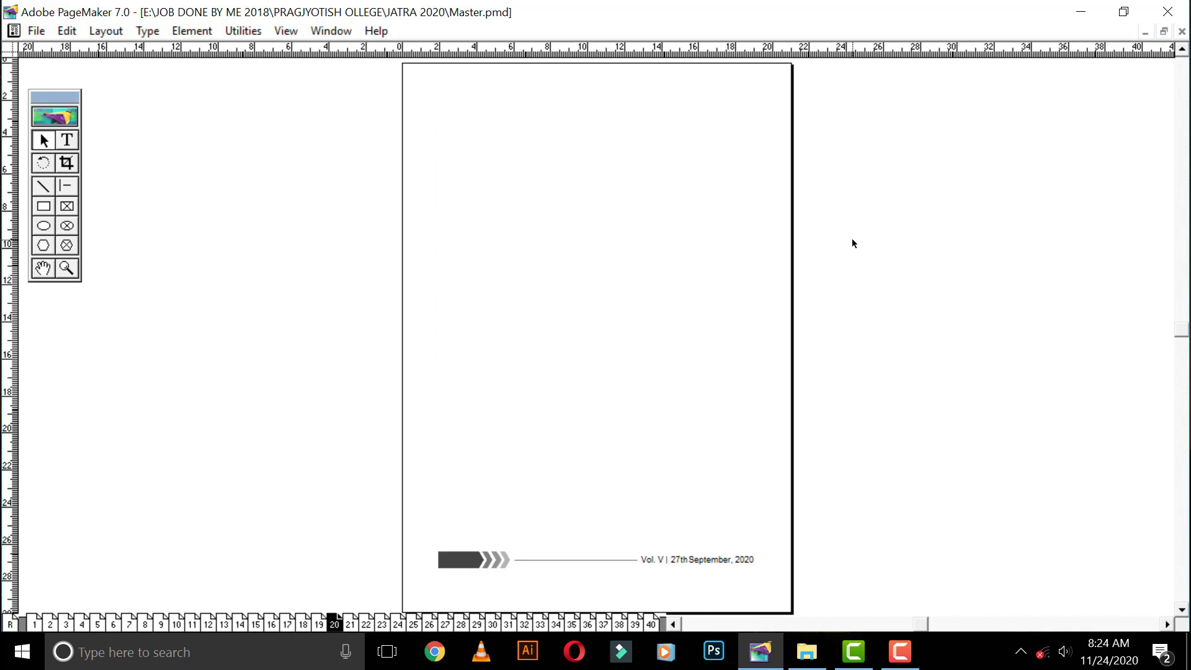
pyautogui.press('pagedown')
pyautogui.press('pagedown')
pyautogui.press('pagedown')
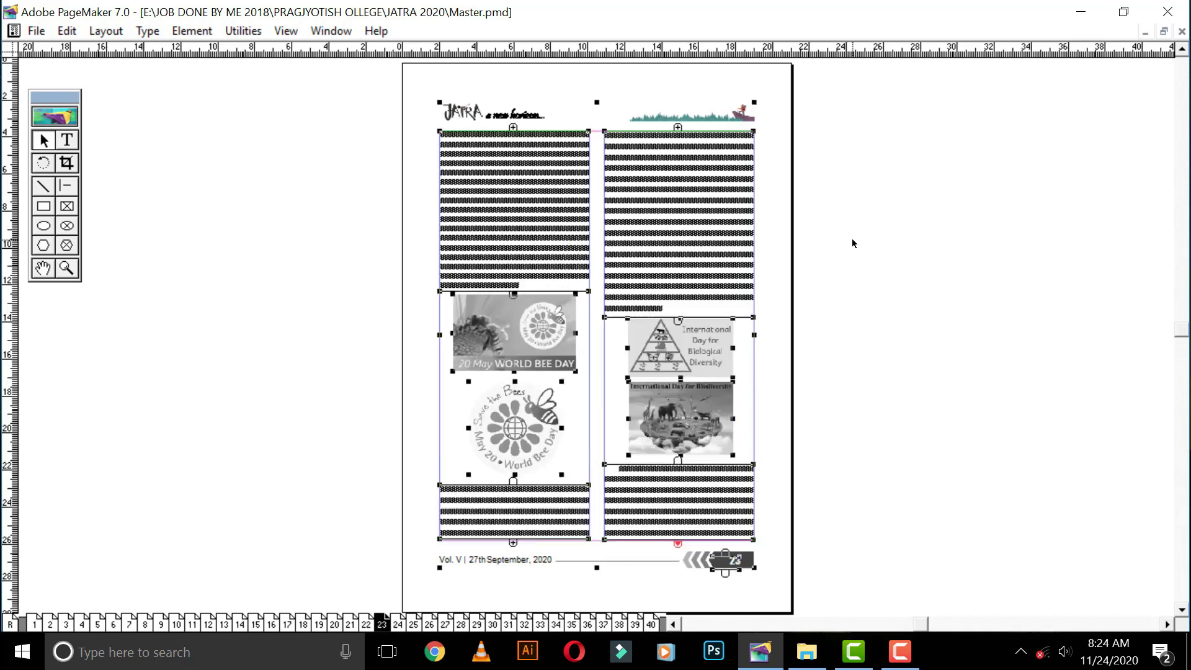
pyautogui.press('pagedown')
pyautogui.press('pagedown')
pyautogui.press('pagedown')
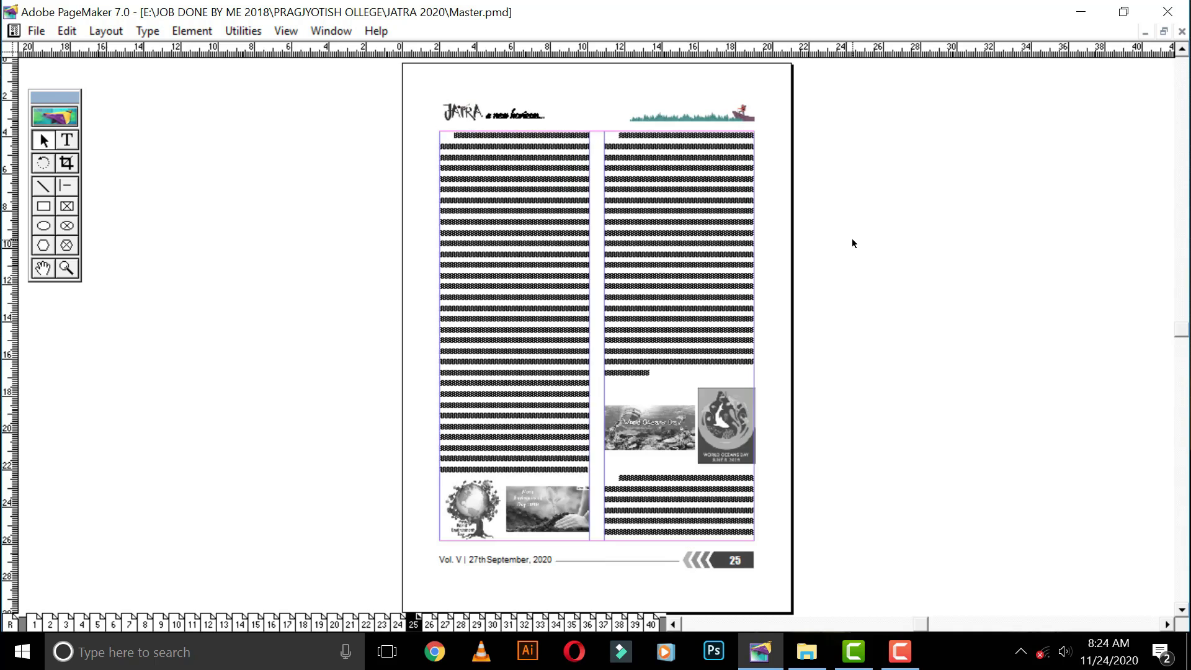
pyautogui.press('pagedown')
pyautogui.press('pagedown')
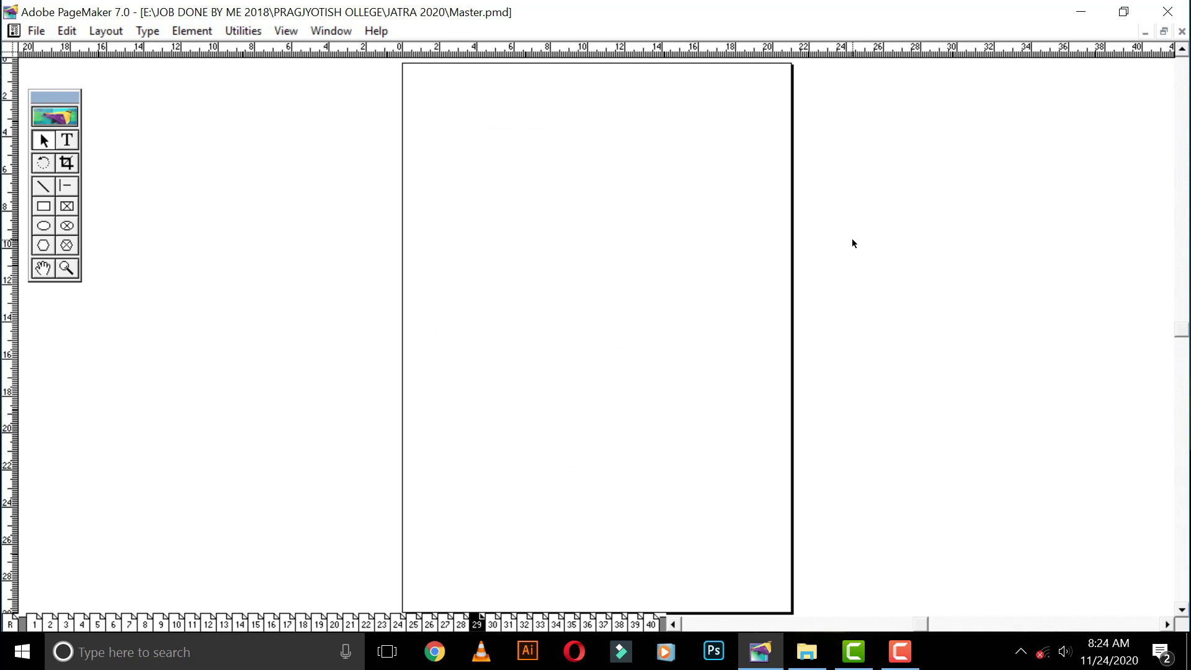
# - Group all the elements on each remaining page in turn, from page 29 through page 40, and clear the selection
pyautogui.press('pagedown')
pyautogui.press('pageup')
pyautogui.hotkey('ctrl', 'a')
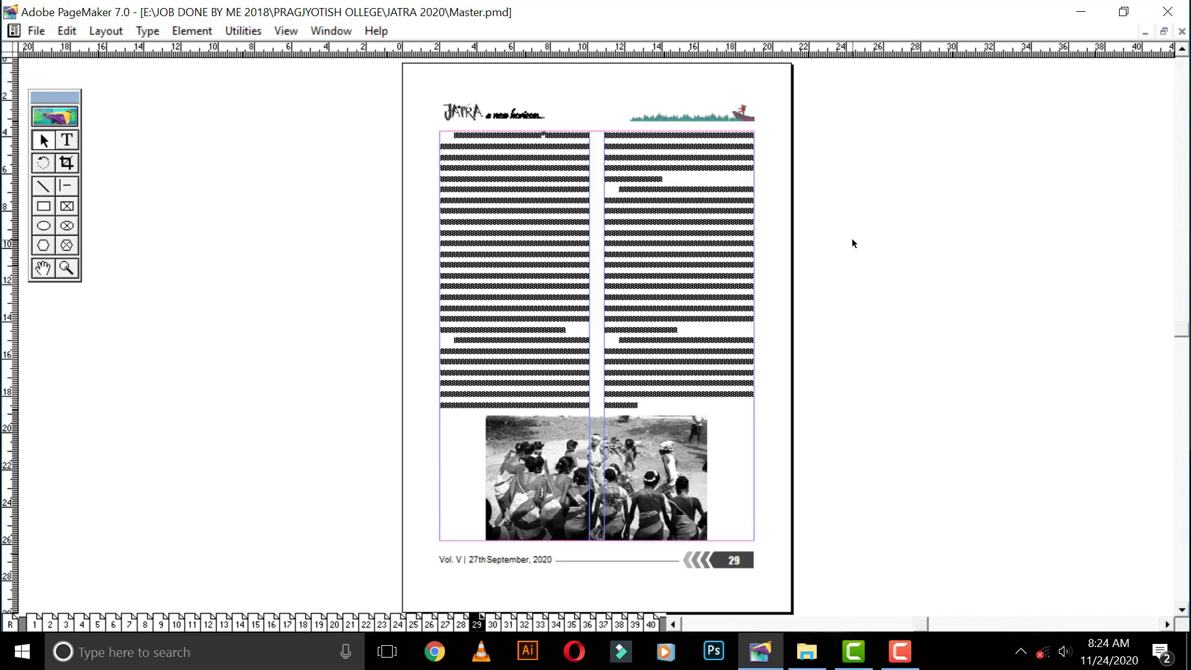
pyautogui.press('pagedown')
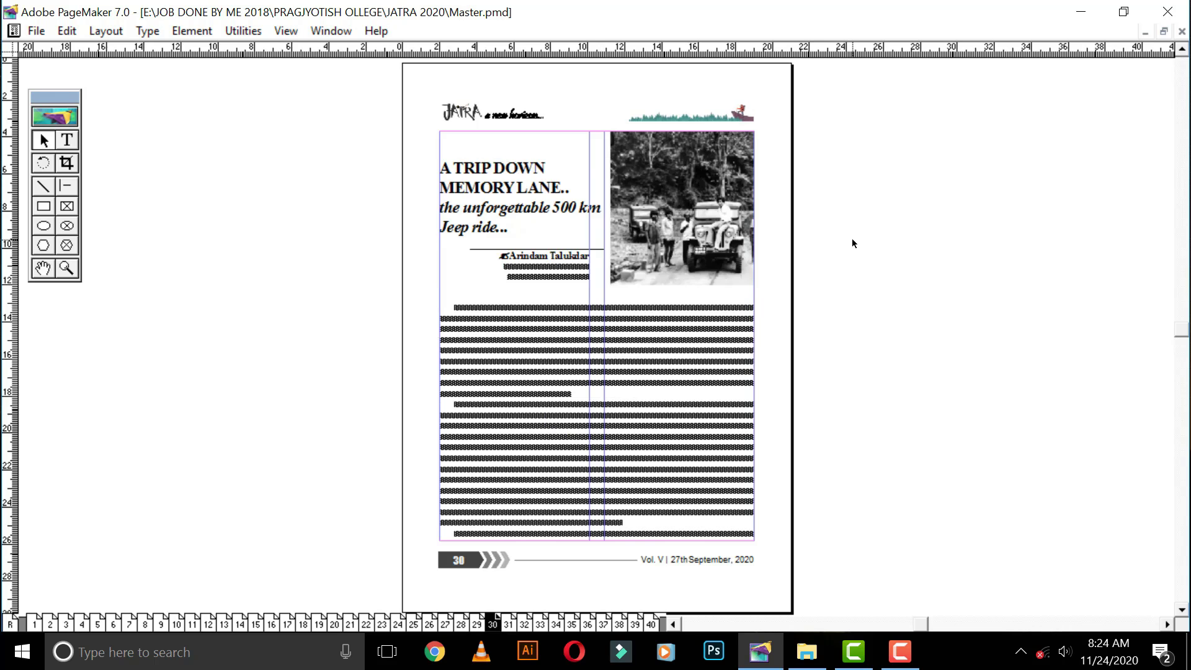
pyautogui.press('pagedown')
pyautogui.press('pagedown')
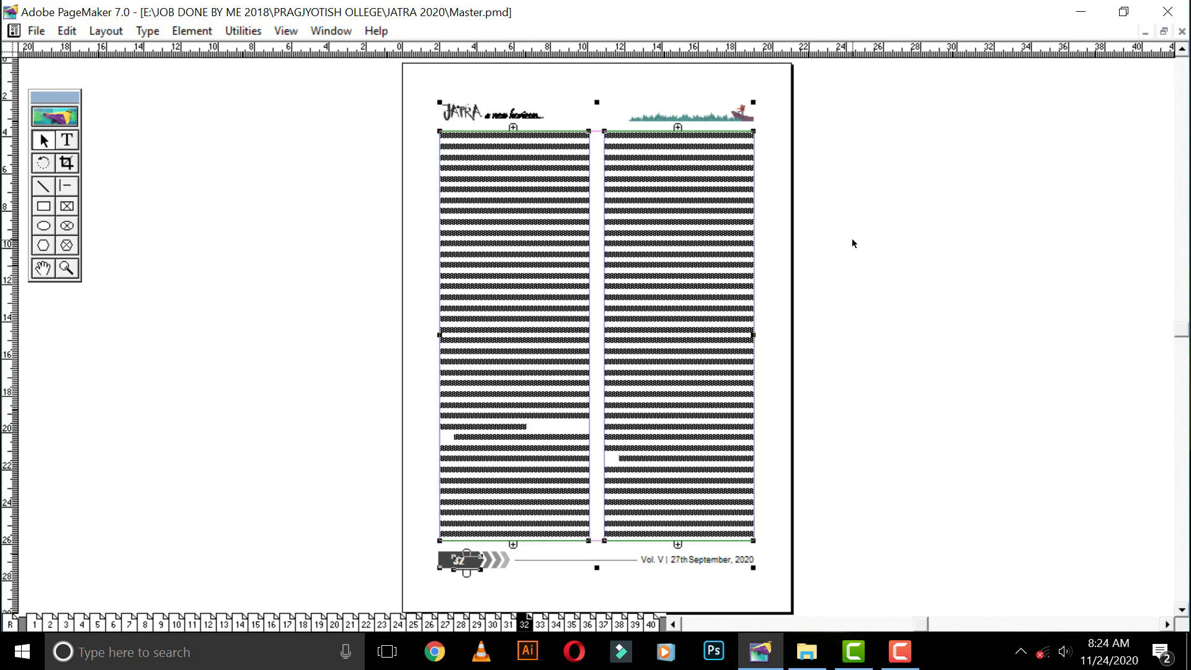
pyautogui.press('pagedown')
pyautogui.press('pagedown')
pyautogui.press('pagedown')
pyautogui.press('pagedown')
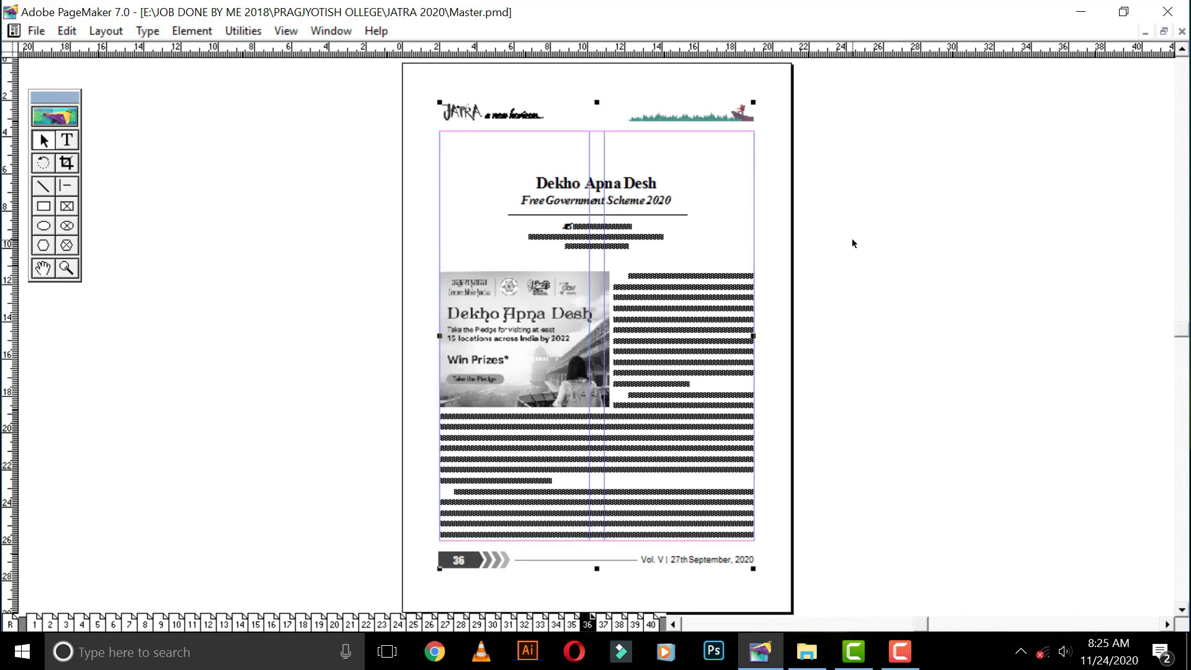
pyautogui.press('pagedown')
pyautogui.press('pagedown')
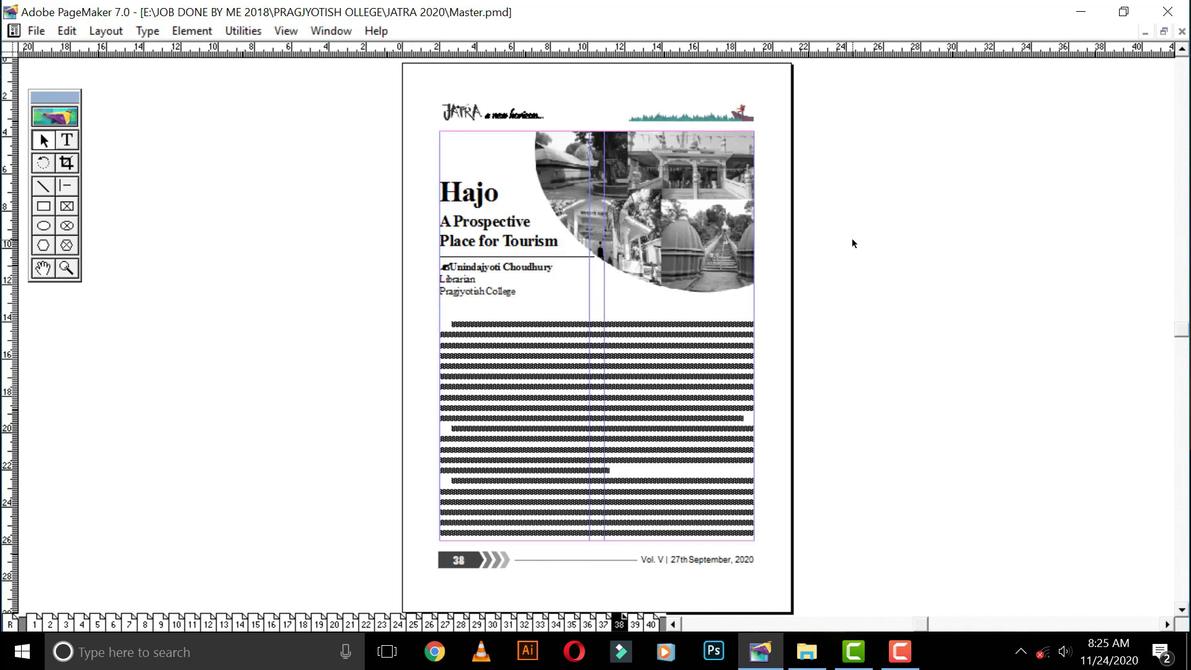
pyautogui.press('pagedown')
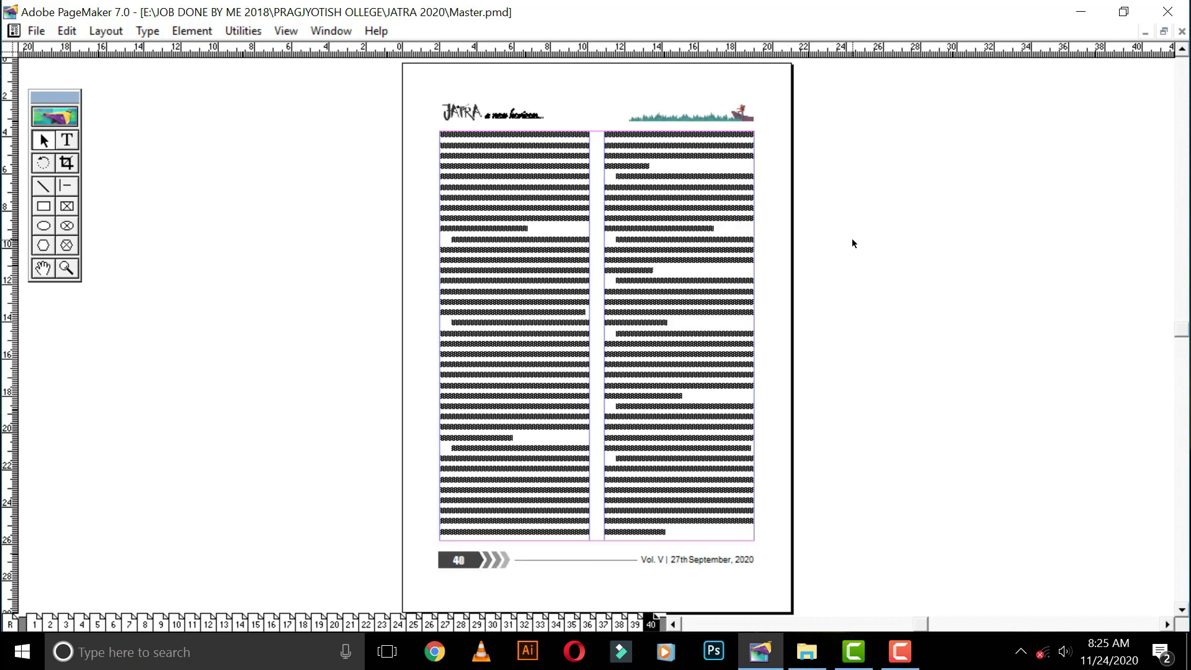
pyautogui.hotkey('ctrl', 'a')
pyautogui.click(845, 230)
pyautogui.hotkey('ctrl', '6')
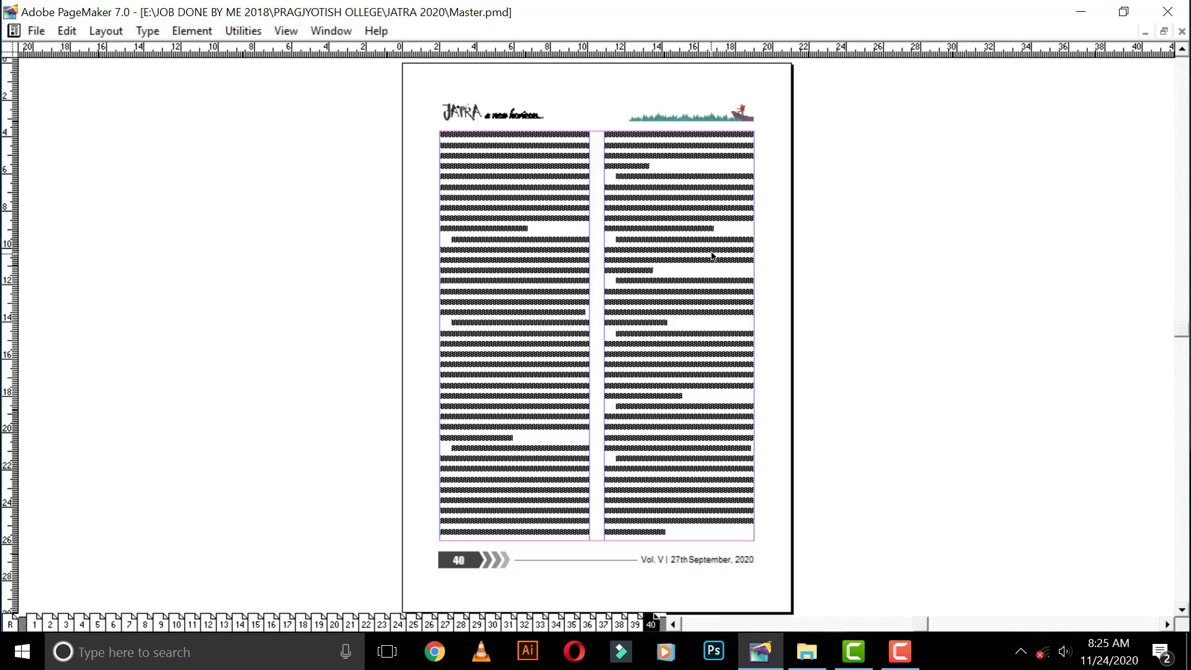
pyautogui.click(581, 199)
pyautogui.click(667, 194)
pyautogui.click(717, 203)
pyautogui.click(717, 203)
pyautogui.hotkey('ctrl', 'a')
pyautogui.click(813, 176)
pyautogui.hotkey('ctrl', 'a')
pyautogui.click(789, 134)
pyautogui.click(673, 152)
pyautogui.click(792, 140)
# - Review the A4 page size and its dimensions in the document setup, then close it without changes
pyautogui.hotkey('ctrl', 'shift', 'p')
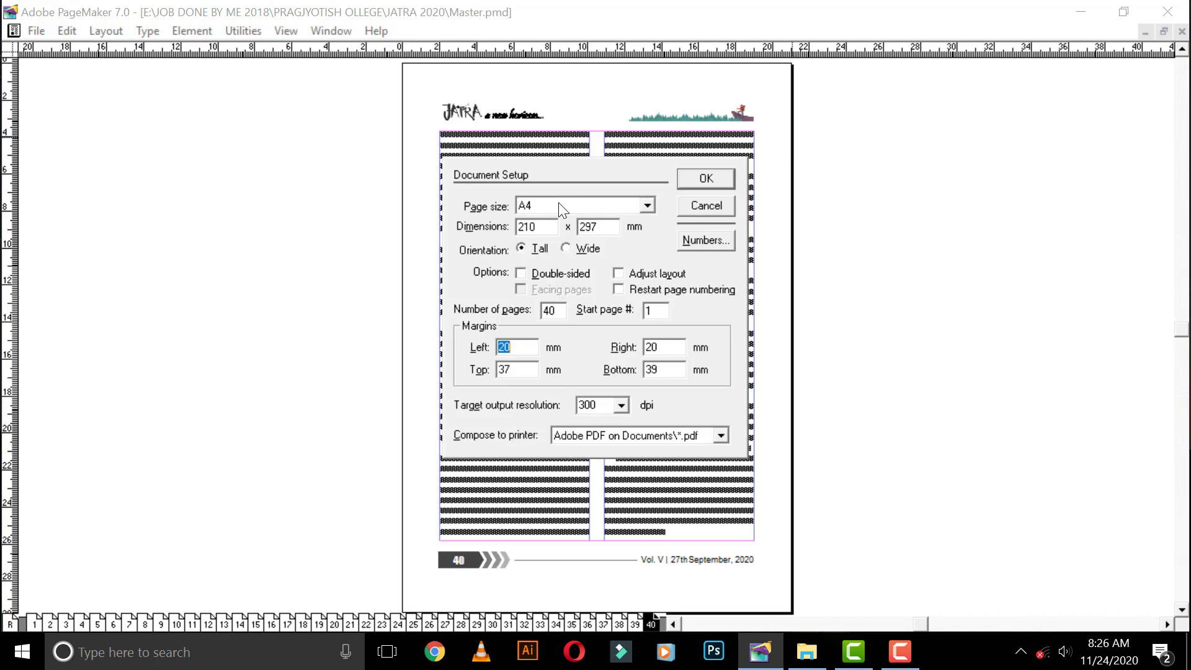
pyautogui.moveTo(544, 225); pyautogui.dragTo(502, 233)
pyautogui.click(546, 226)
pyautogui.moveTo(545, 226); pyautogui.dragTo(516, 225)
pyautogui.click(537, 227)
pyautogui.click(706, 206)
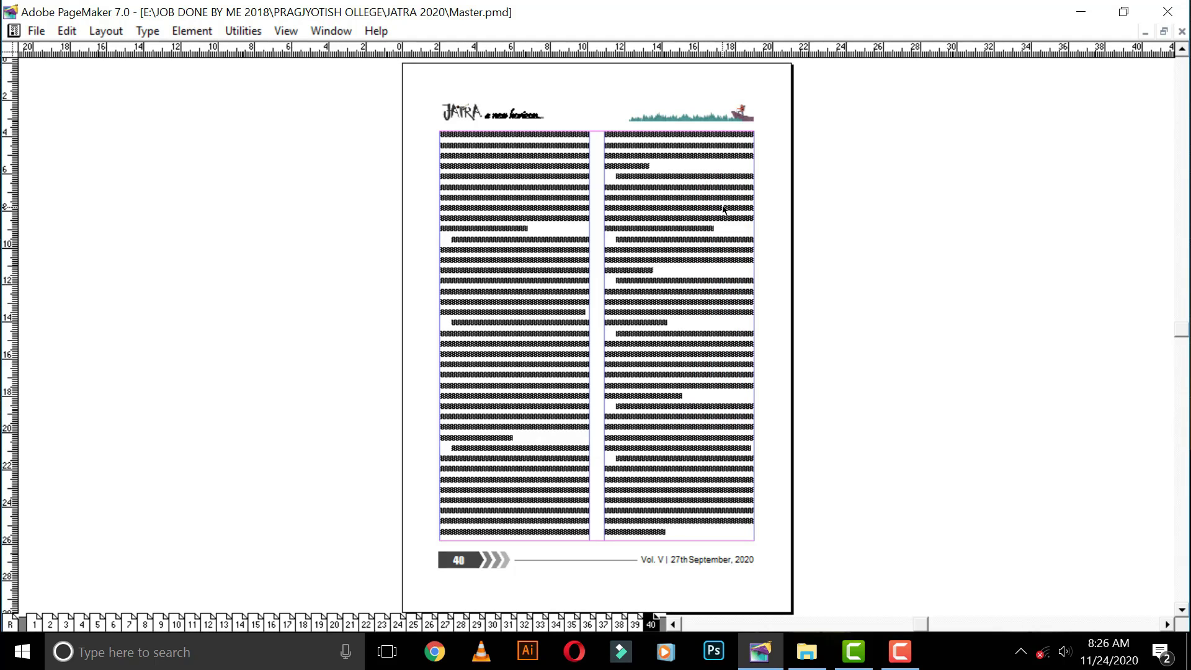
# - Check the measurement and vertical ruler units in the preferences, keeping both at Millimeters
pyautogui.hotkey('ctrl', 'k')
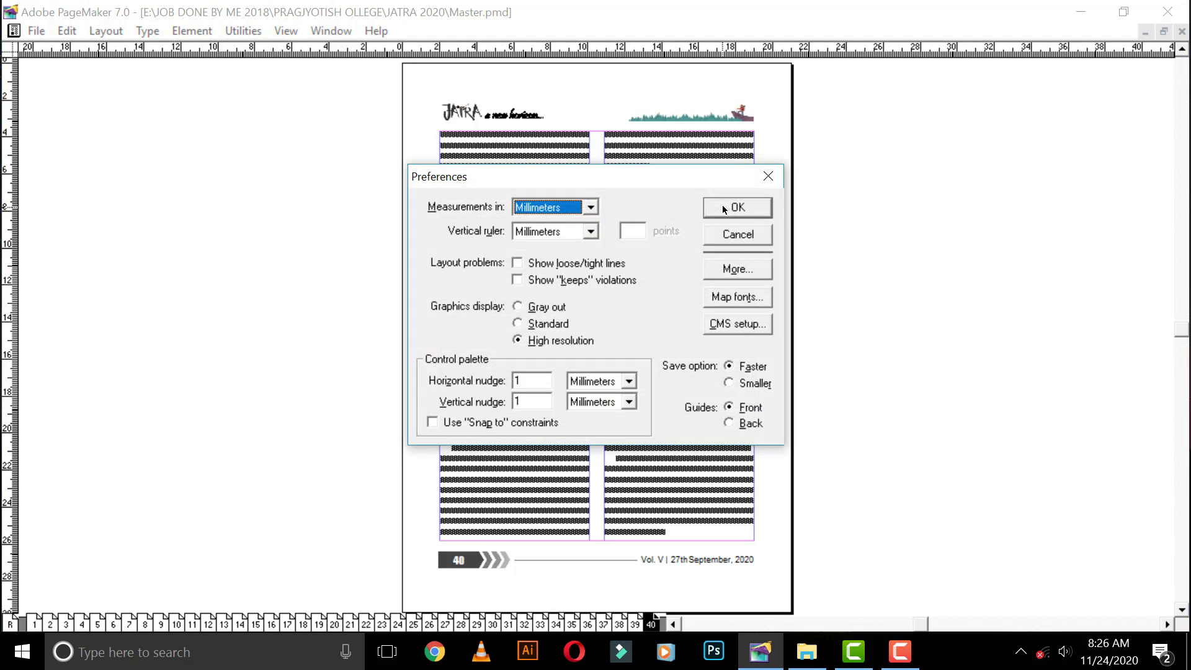
pyautogui.click(587, 205)
pyautogui.click(587, 206)
pyautogui.click(589, 232)
pyautogui.click(589, 232)
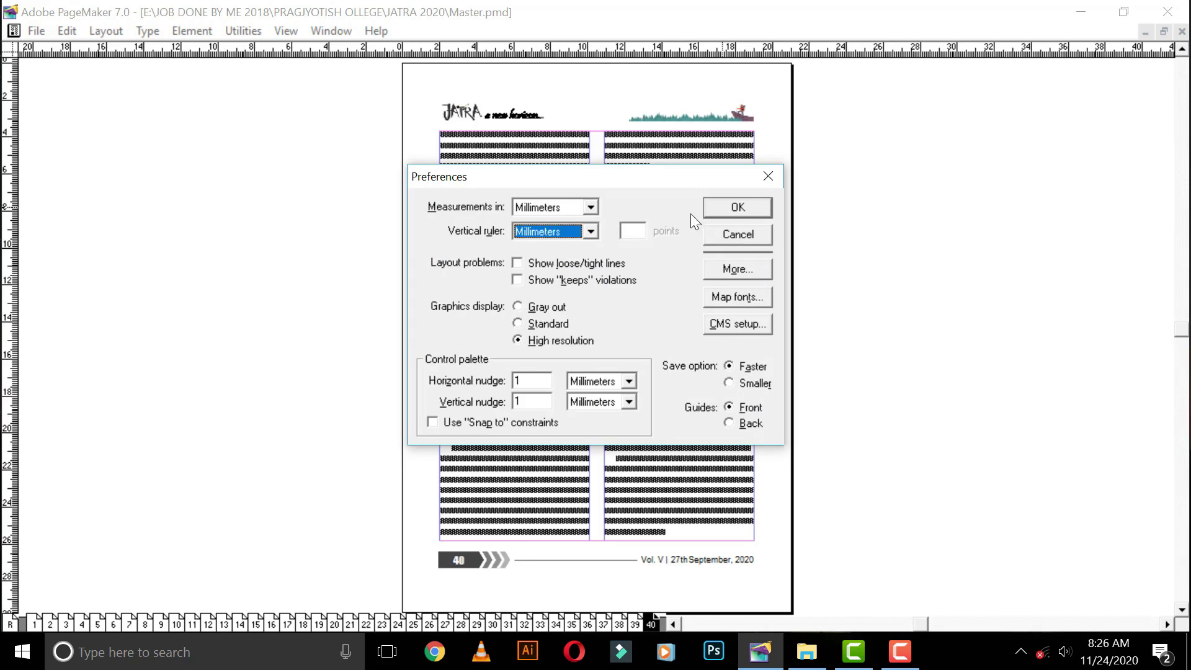
pyautogui.click(735, 209)
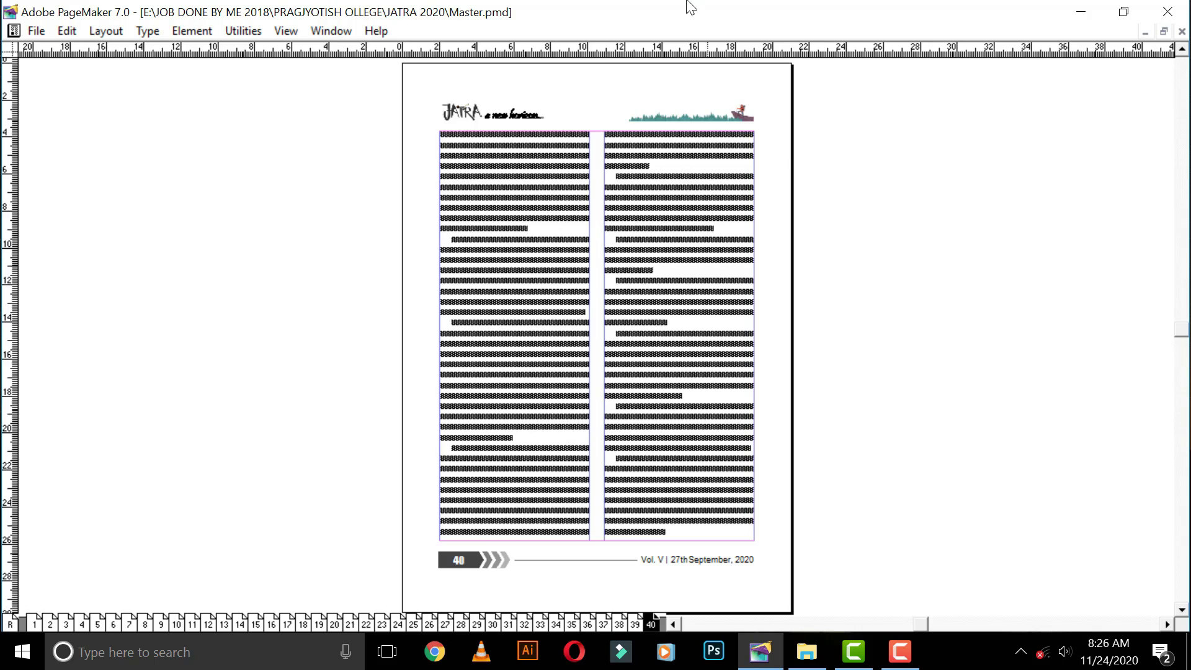
# - Set custom page dimensions of 290 x 455 mm in the document setup
pyautogui.hotkey('ctrl', 'shift', 'p')
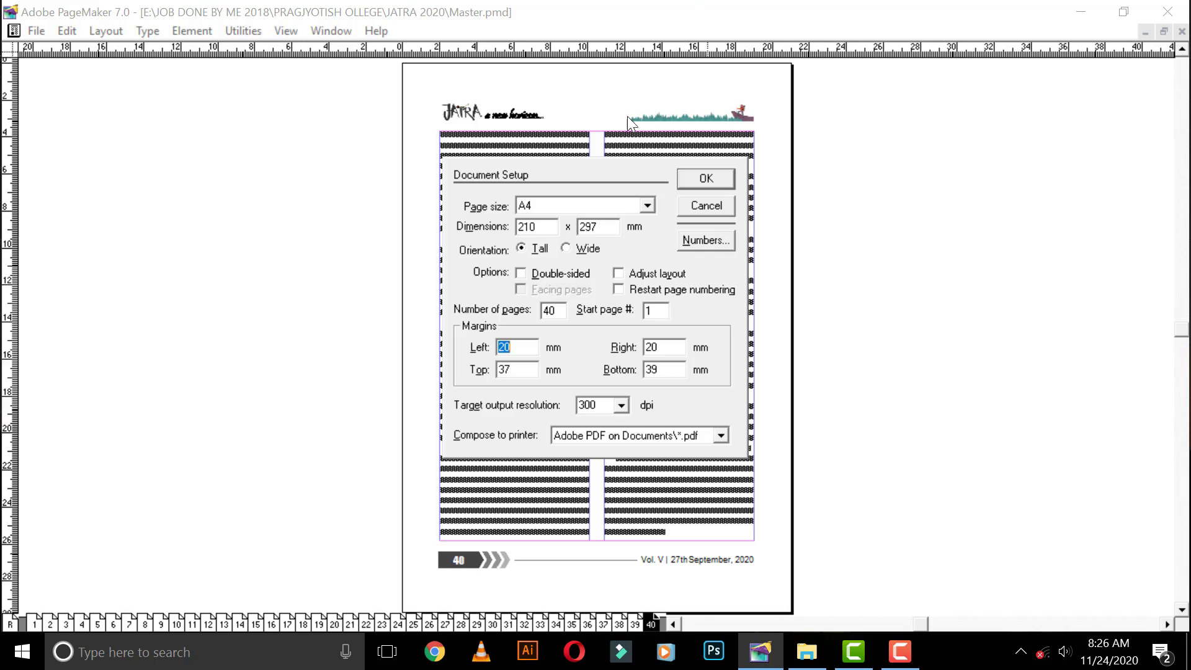
pyautogui.doubleClick(528, 227)
pyautogui.write('290')
pyautogui.press('Tab')
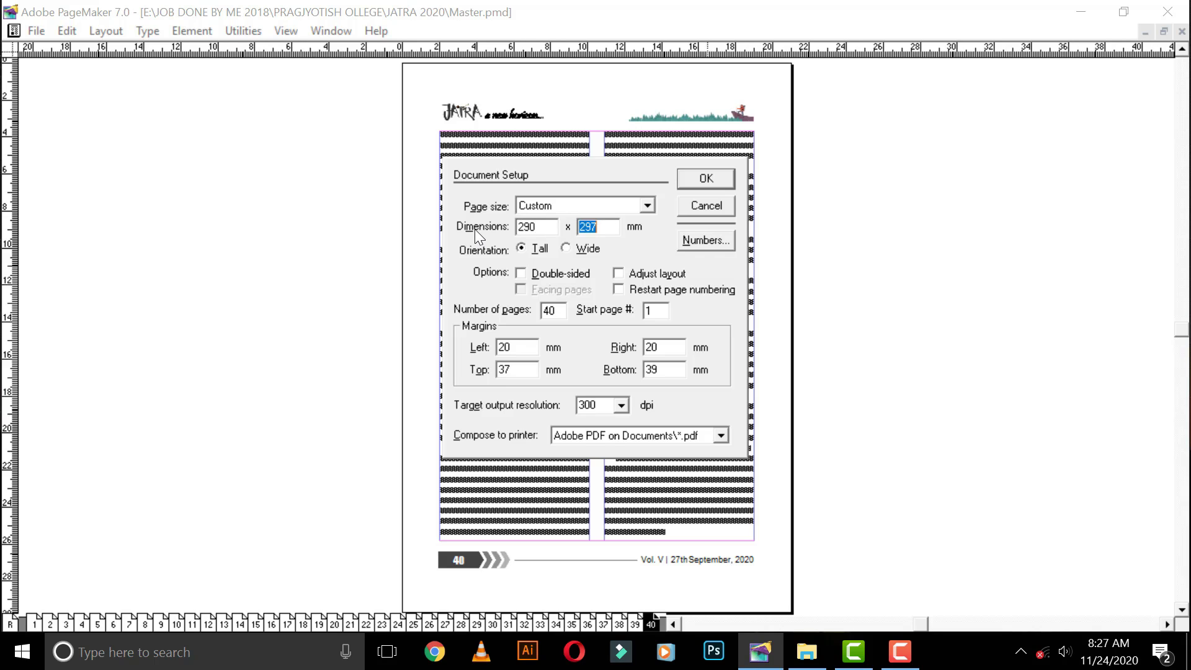
pyautogui.write('455')
# - Set the left and right margins to 30 mm and the top and bottom margins to 20 mm, and apply the setup
pyautogui.moveTo(529, 342); pyautogui.dragTo(440, 345)
pyautogui.write('30')
pyautogui.press('Tab')
pyautogui.write('30')
pyautogui.press('Tab')
pyautogui.write('20')
pyautogui.doubleClick(672, 370)
pyautogui.write('20')
pyautogui.press('Return')
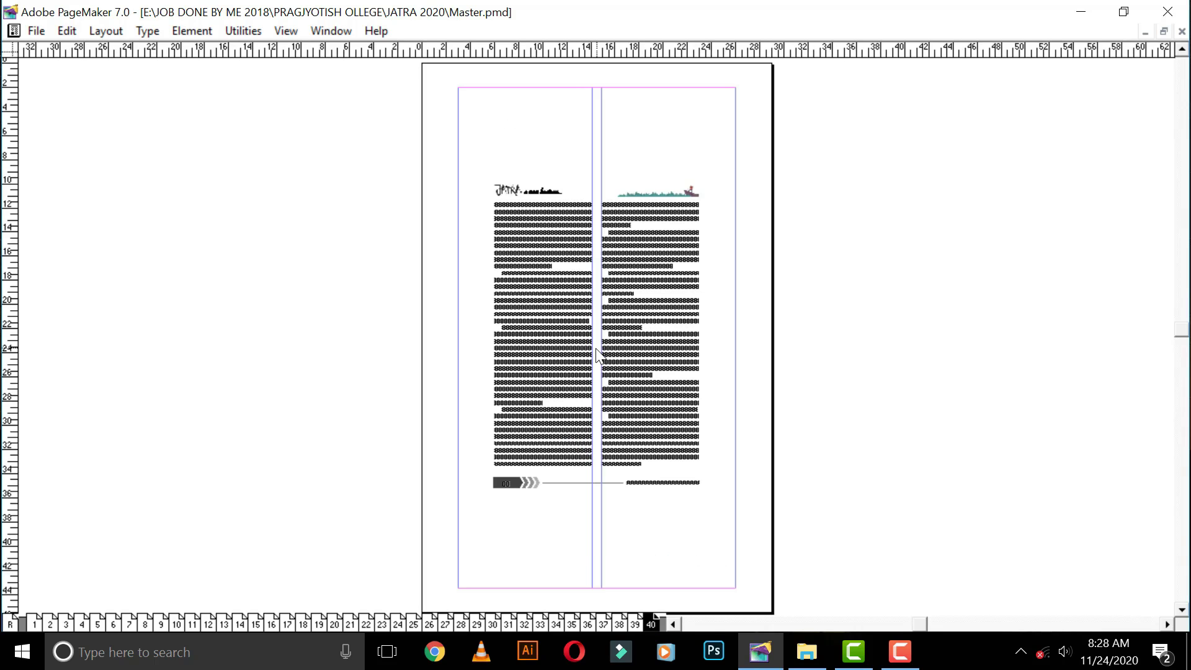
# - Change the page orientation to Wide in the document setup
pyautogui.click(675, 279)
pyautogui.click(662, 289)
pyautogui.hotkey('ctrl', 'shift', 'p')
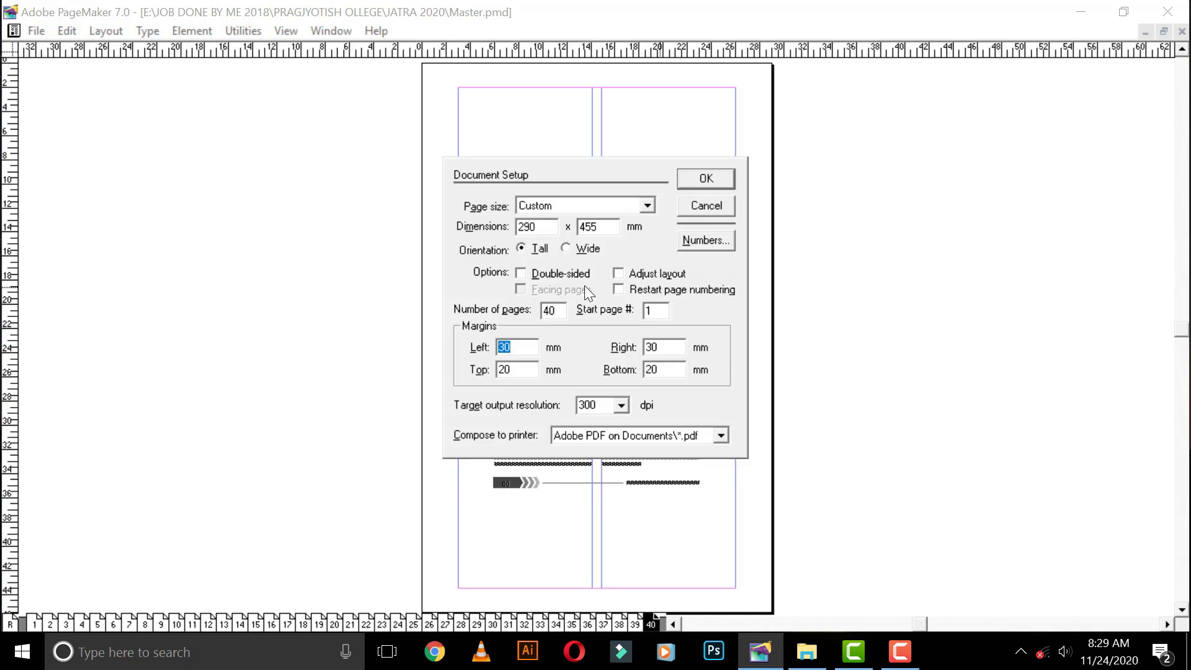
pyautogui.click(567, 248)
pyautogui.click(698, 181)
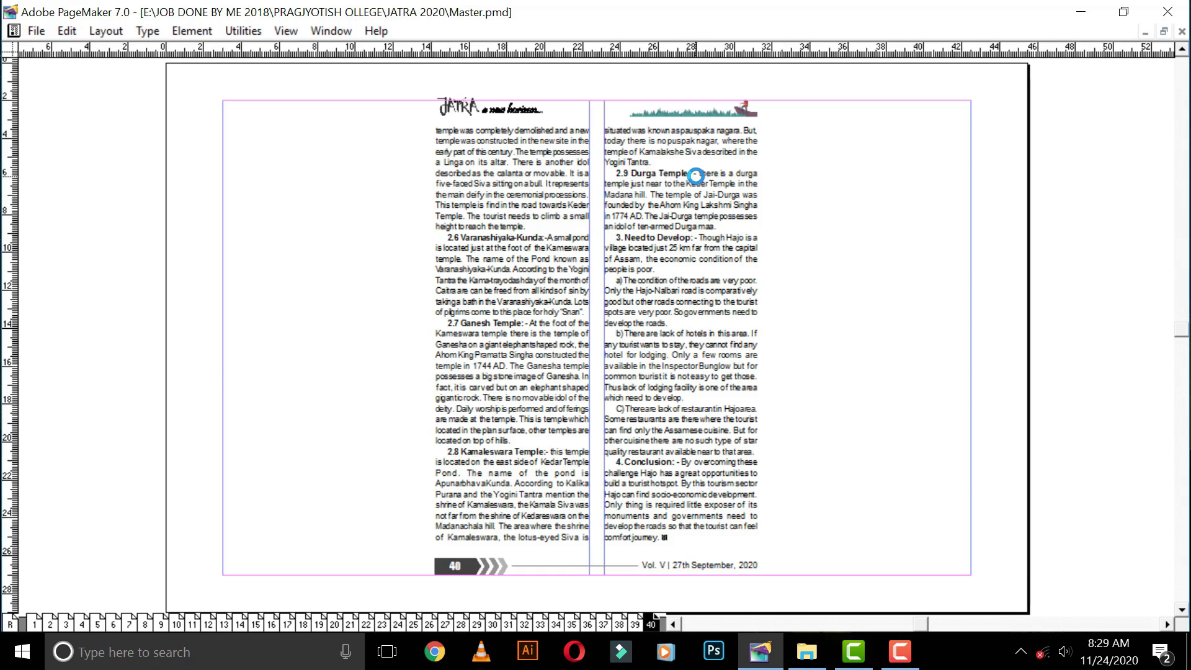
# - Move page 40's grouped content into the right half of the wide page and check it against the margins
pyautogui.click(647, 215)
pyautogui.moveTo(640, 216); pyautogui.dragTo(802, 211)
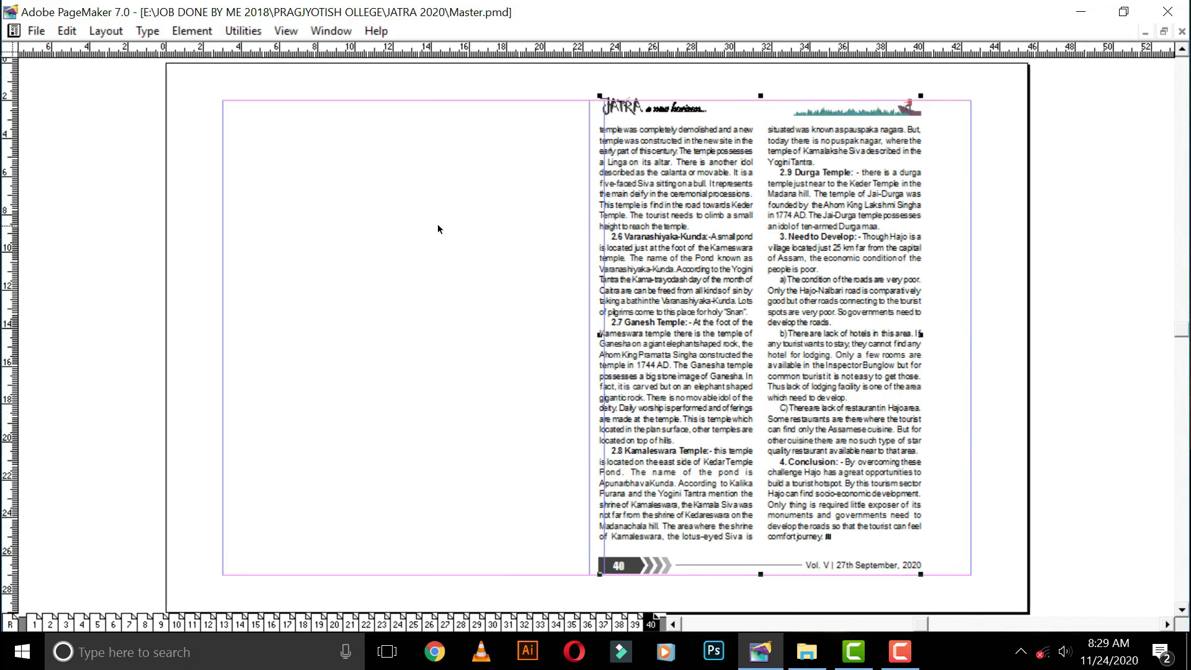
pyautogui.scroll(1, 321, 219)
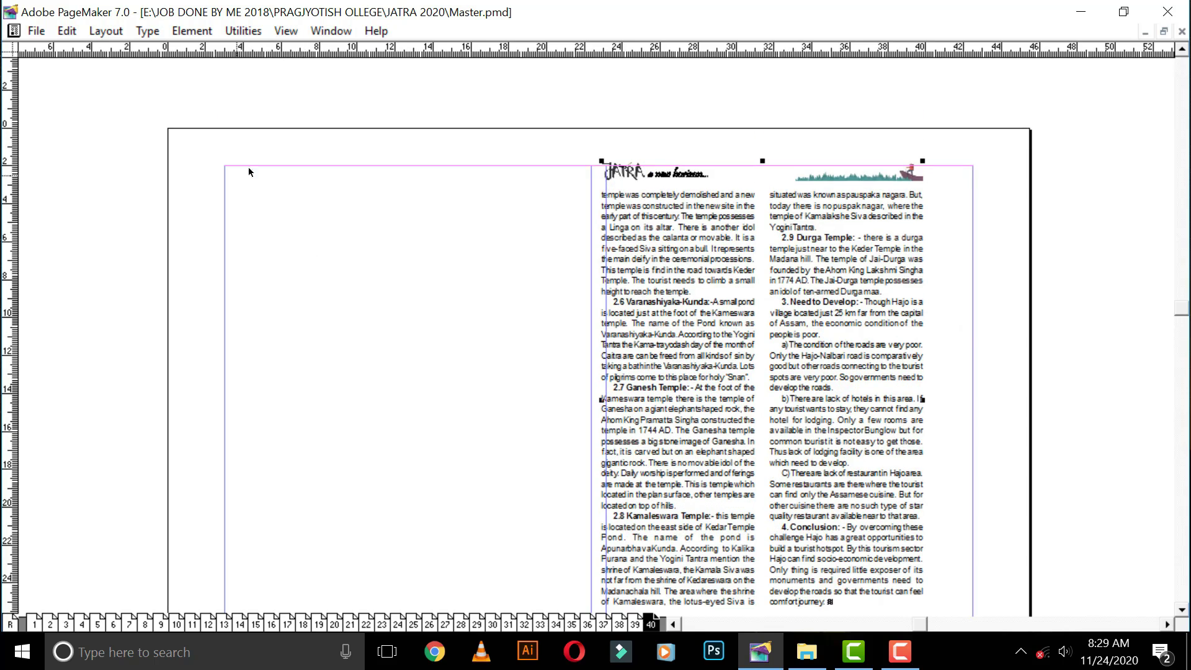
pyautogui.moveTo(981, 442); pyautogui.dragTo(959, 318)
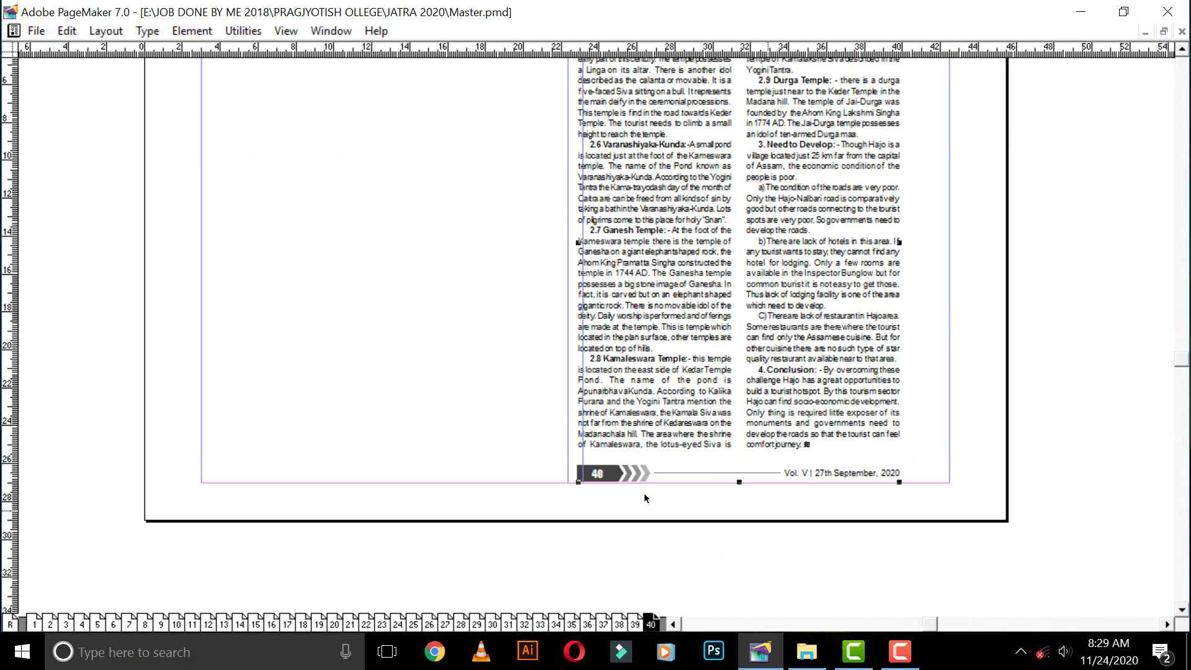
pyautogui.scroll(2, 355, 396)
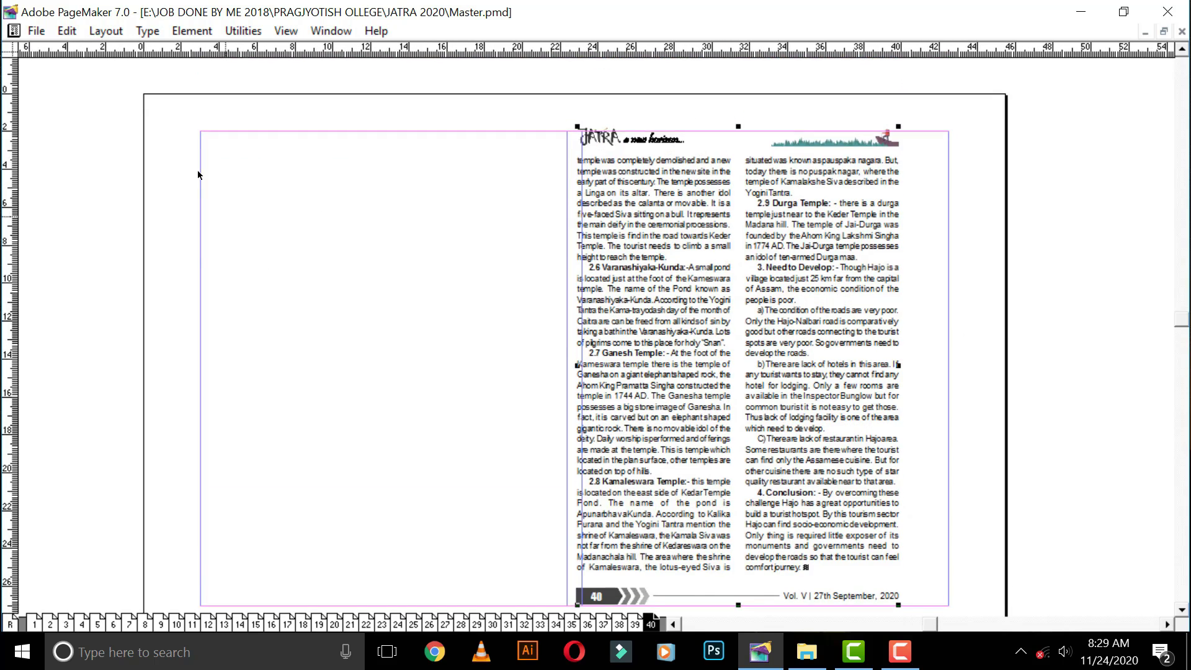
pyautogui.moveTo(958, 302); pyautogui.dragTo(955, 279)
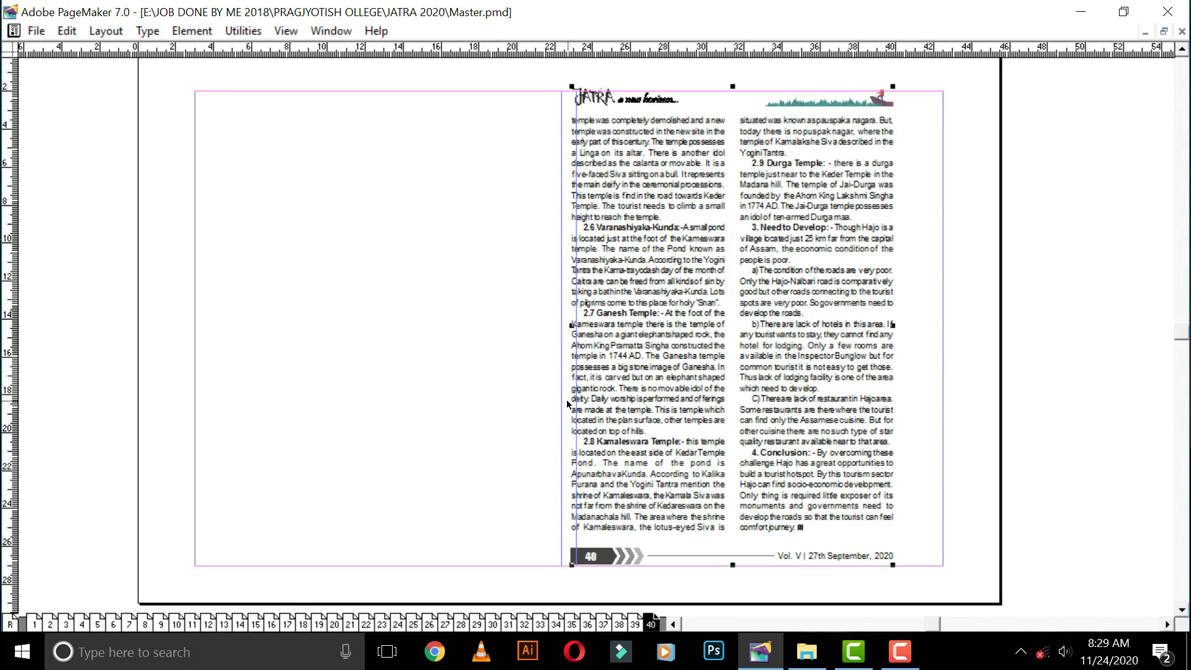
# - Move page 40's group to the left margin of the left column and delete its trial copy from the right column
pyautogui.moveTo(807, 312); pyautogui.dragTo(464, 317)
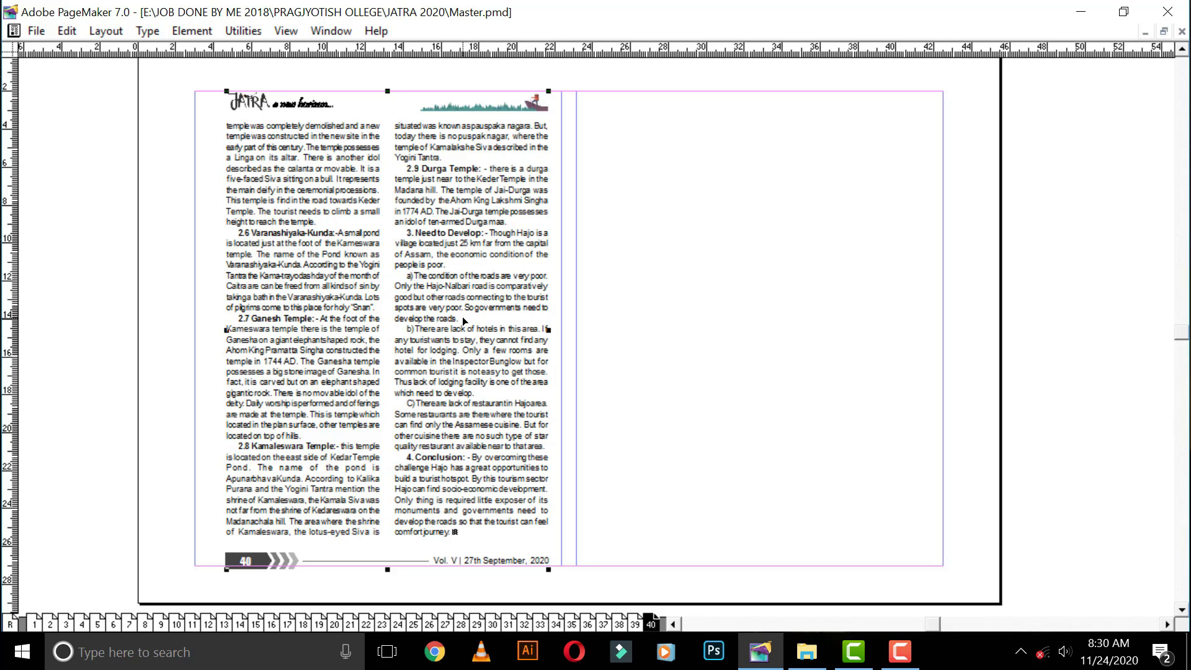
pyautogui.moveTo(462, 321); pyautogui.dragTo(823, 293)
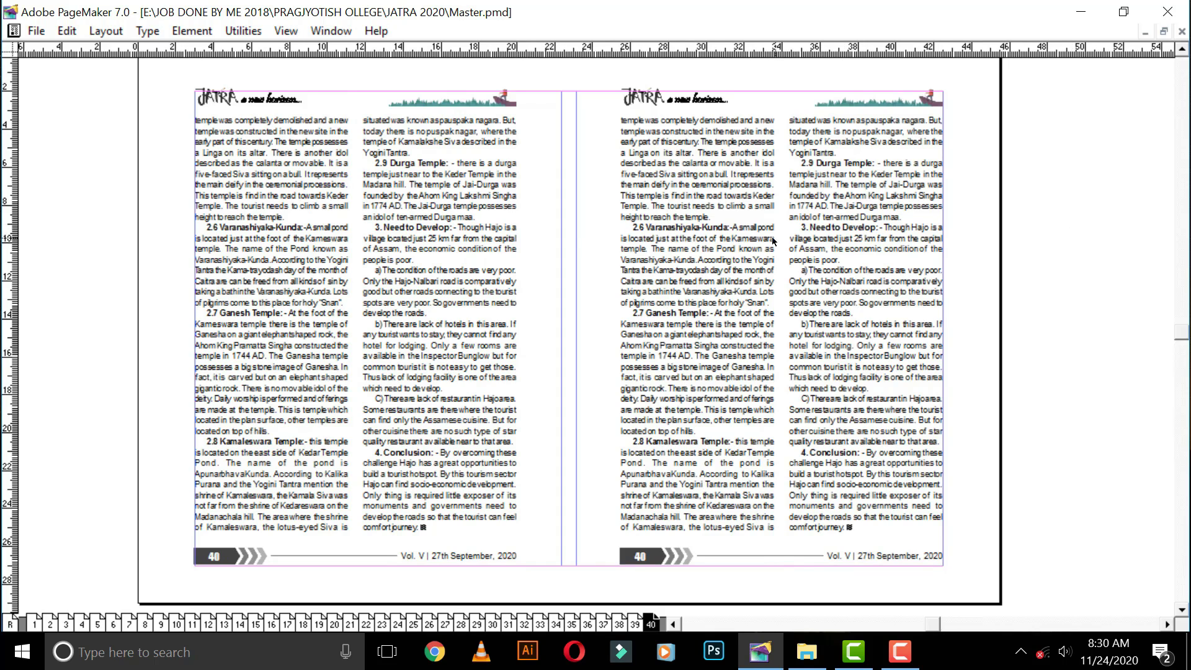
pyautogui.press('Delete')
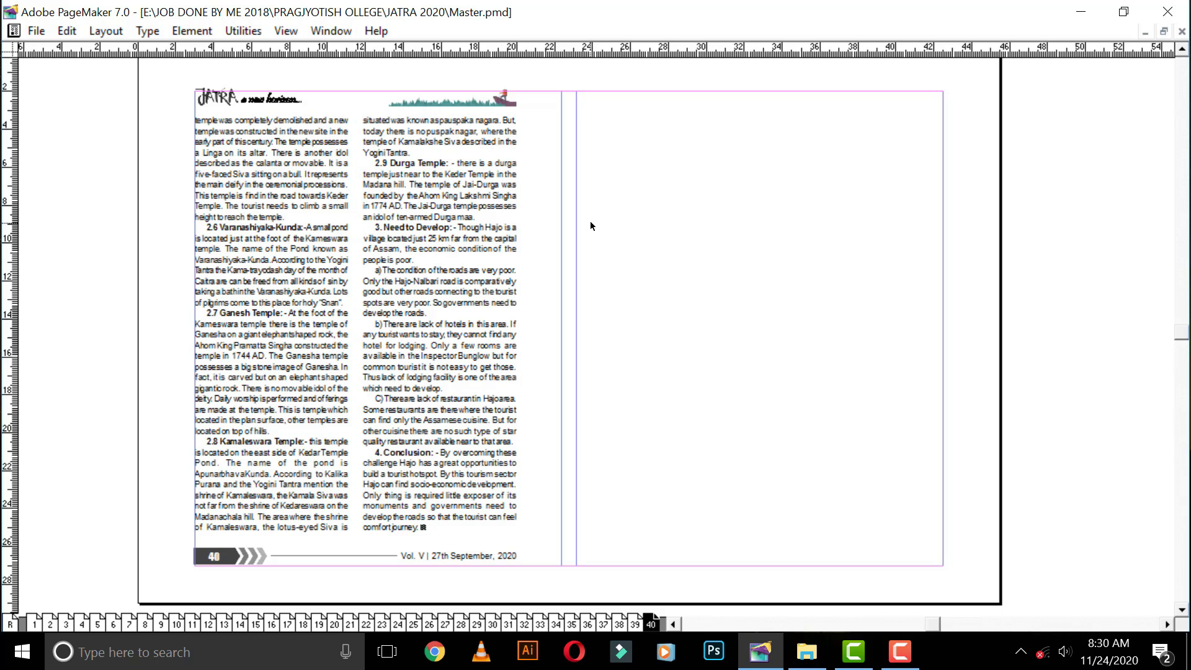
# - Set the space between the two column guides to 40 mm
pyautogui.hotkey('alt', 'l')
pyautogui.press('c')
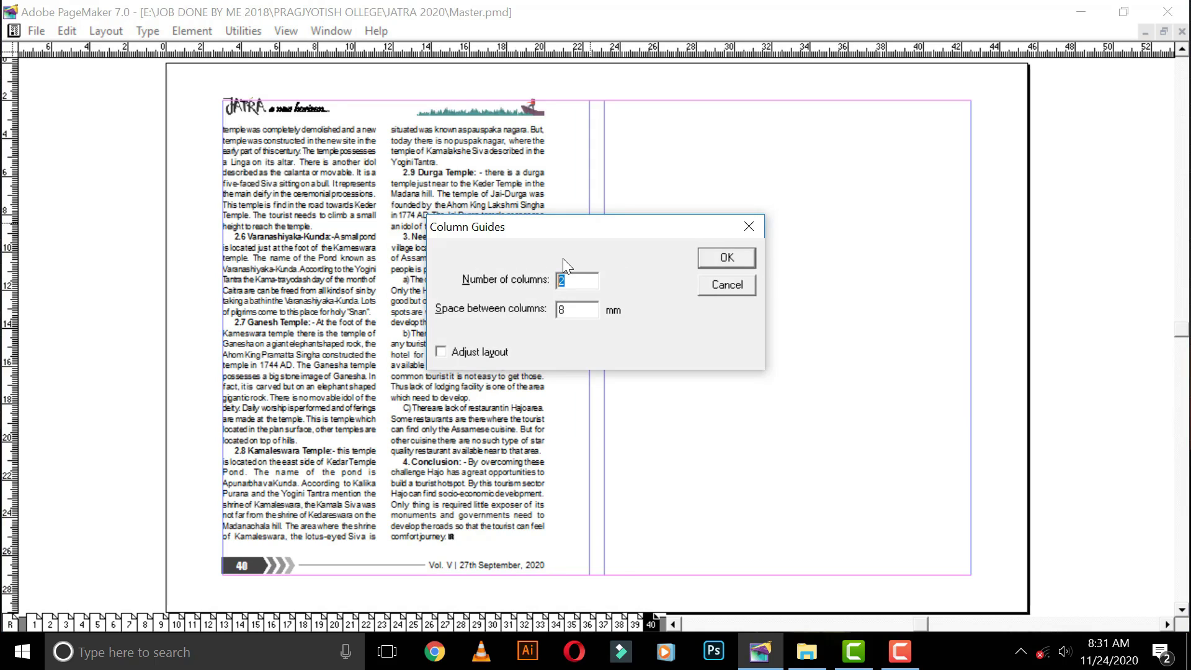
pyautogui.press('Tab')
pyautogui.write('40')
pyautogui.press('Return')
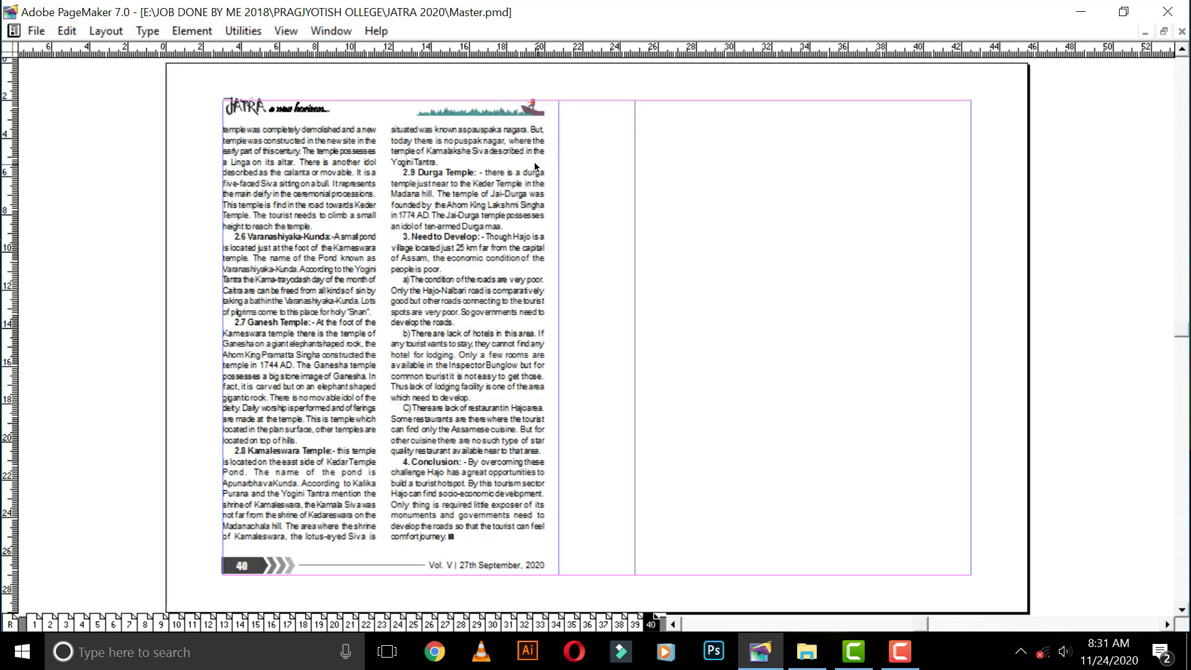
# - Move page 40's group against the inner edge of the left column and align it vertically with the margins
pyautogui.click(467, 166)
pyautogui.moveTo(467, 166); pyautogui.dragTo(467, 170)
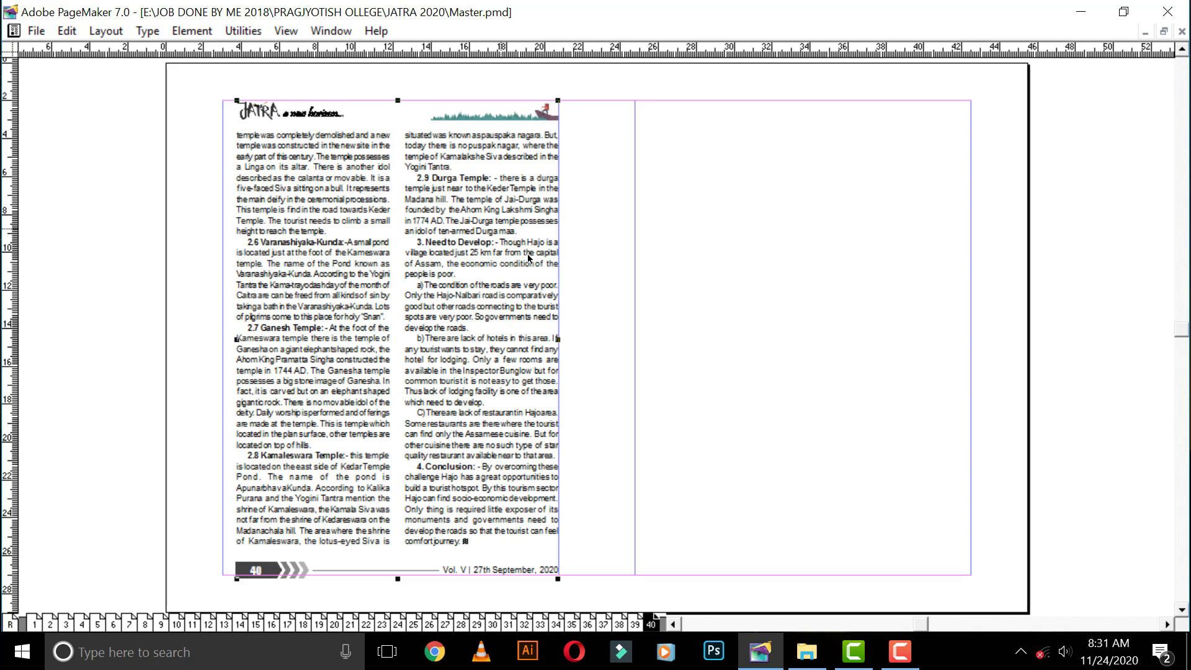
pyautogui.scroll(-1, 531, 257)
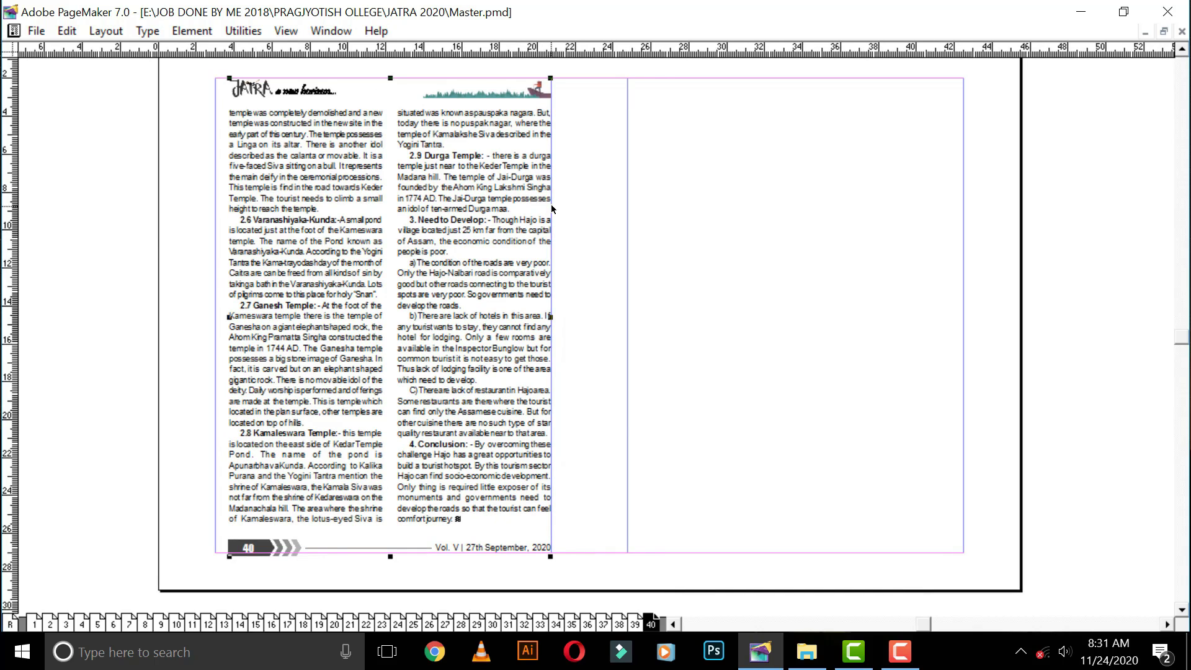
pyautogui.scroll(-3, 545, 333)
pyautogui.moveTo(544, 333); pyautogui.dragTo(545, 328)
pyautogui.scroll(4, 559, 296)
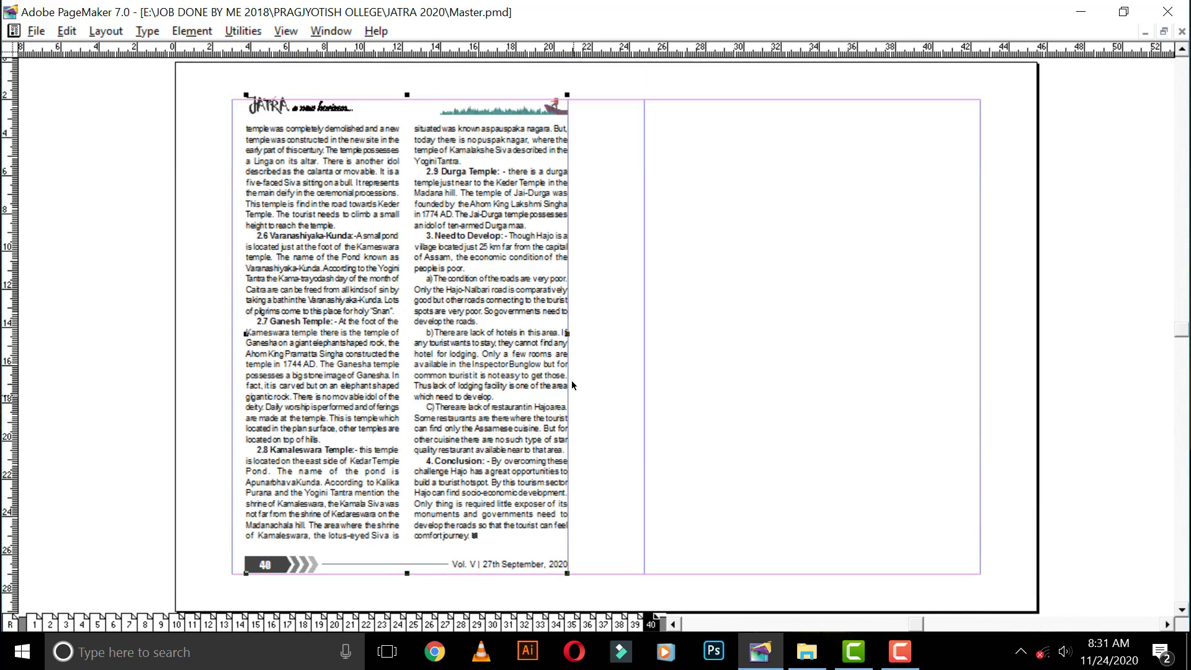
# - Set the top and bottom margins to 18 mm in the document setup
pyautogui.hotkey('ctrl', 'shift', 'p')
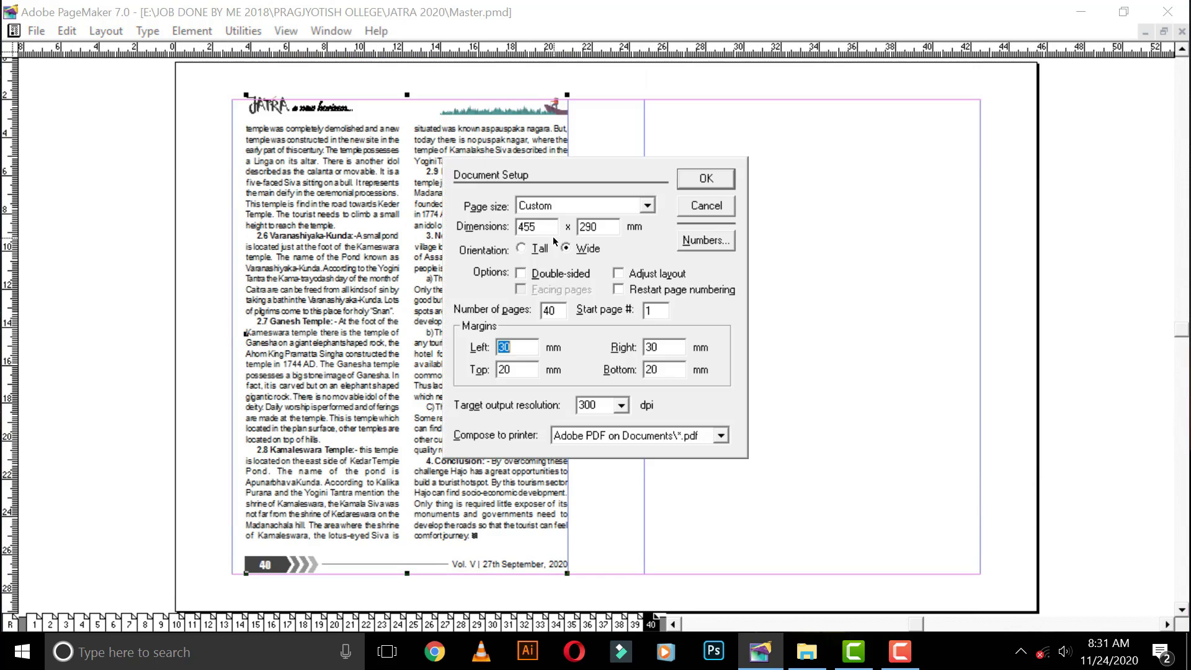
pyautogui.click(517, 368)
pyautogui.click(673, 370)
pyautogui.moveTo(521, 369); pyautogui.dragTo(473, 367)
pyautogui.write('18')
pyautogui.press('Tab')
pyautogui.write('18')
pyautogui.press('Return')
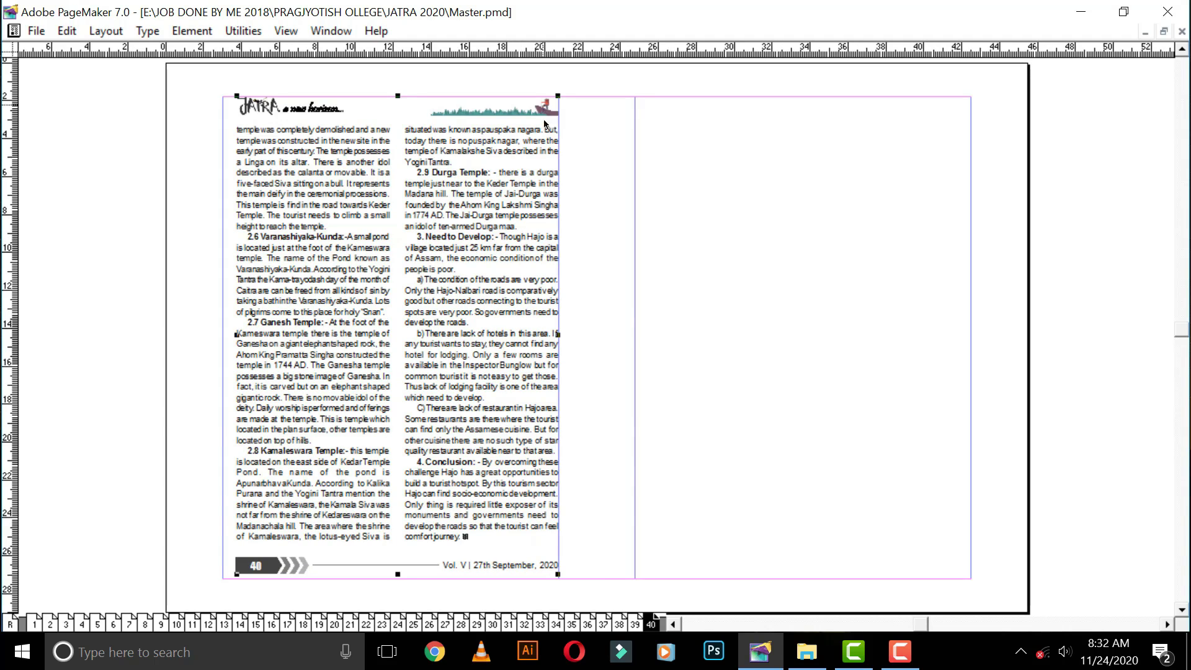
# - Compare page 40's group with the margins and set the top and bottom margins to 17 mm
pyautogui.hotkey('ctrl', '2')
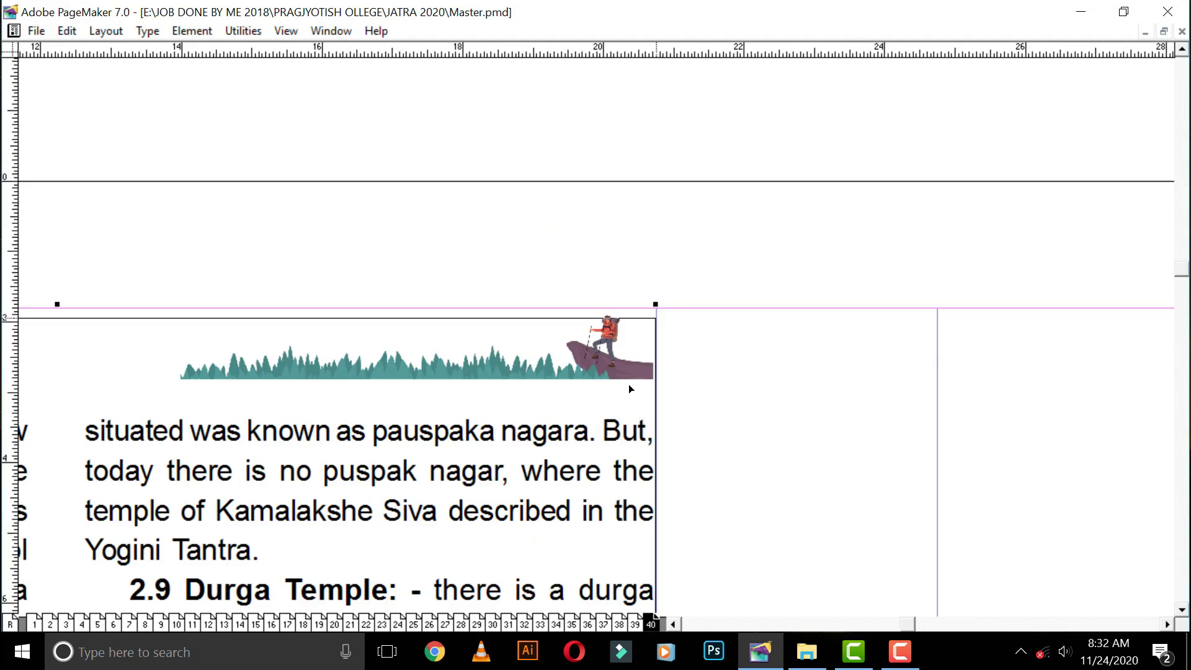
pyautogui.hotkey('ctrl', '1')
pyautogui.scroll(-10, 659, 467)
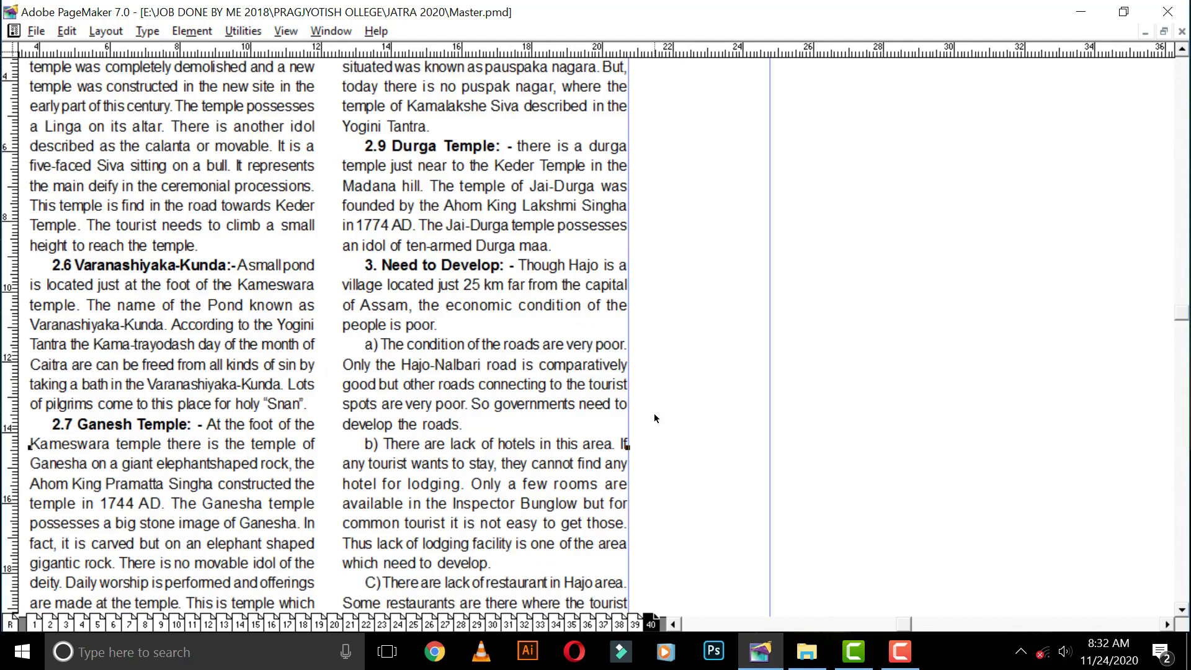
pyautogui.scroll(-3, 639, 143)
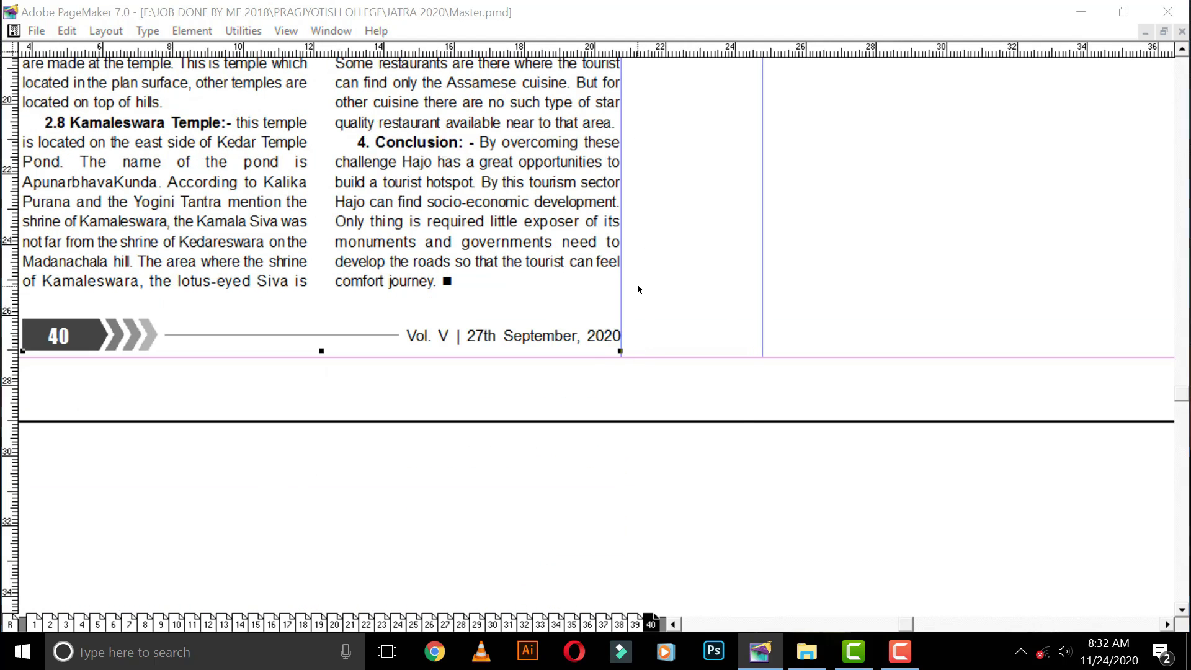
pyautogui.hotkey('ctrl', 'shift', 'p')
pyautogui.press('Tab')
pyautogui.press('Tab')
pyautogui.write('17')
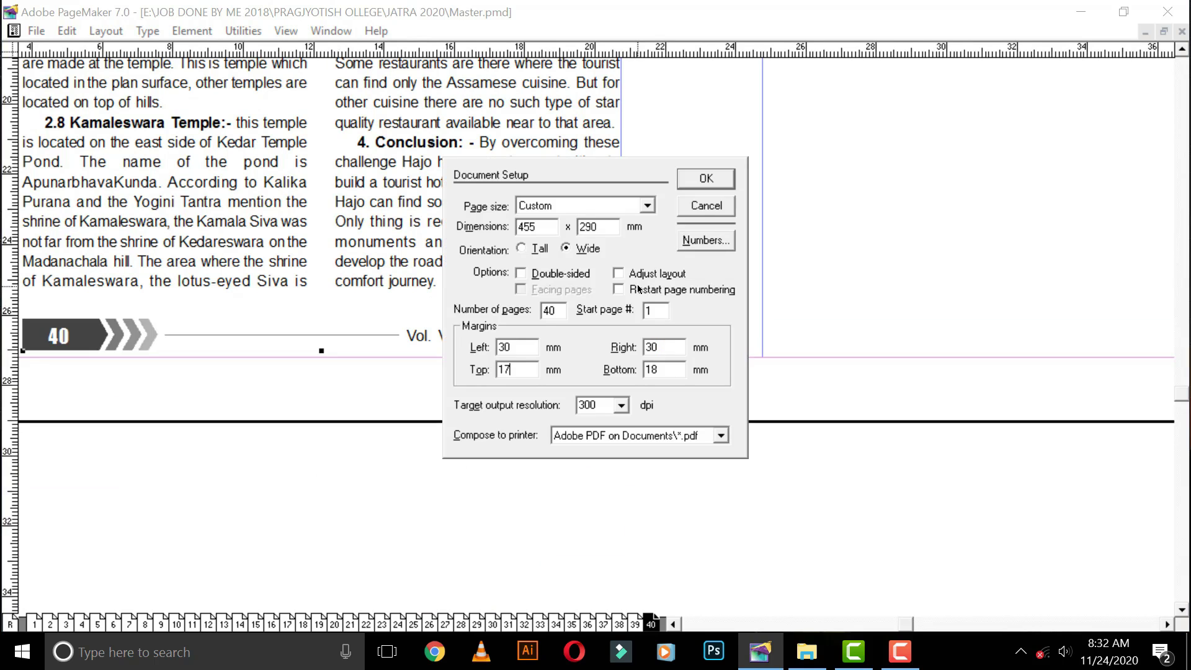
pyautogui.press('Tab')
pyautogui.write('17')
pyautogui.press('Return')
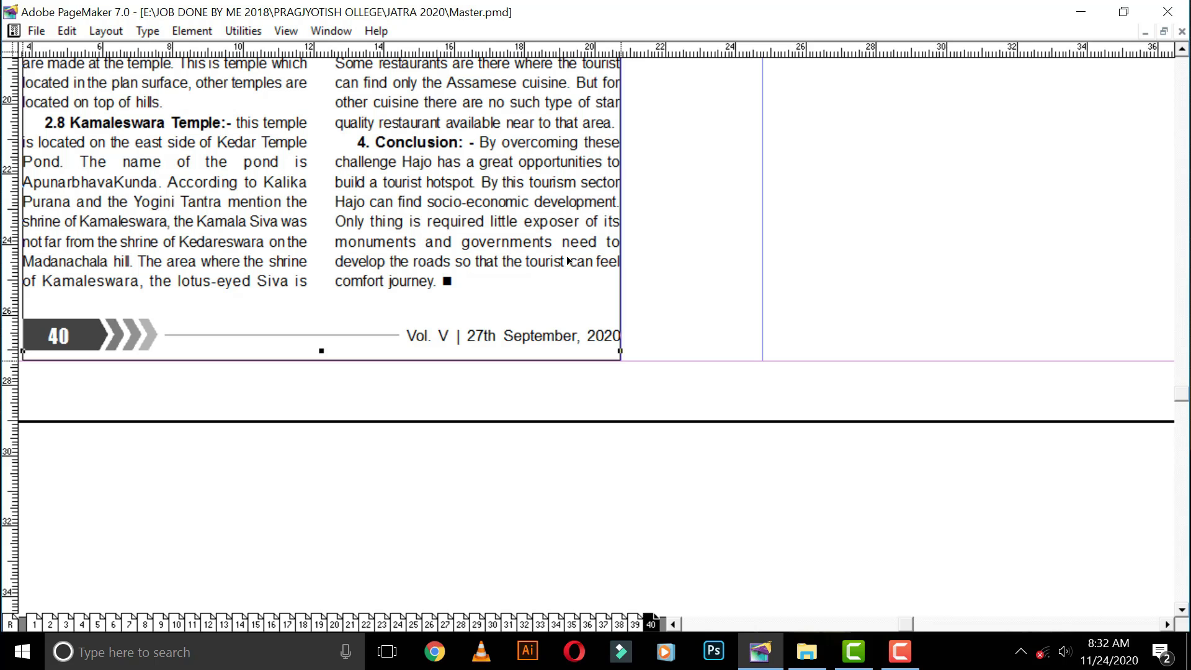
# - Inspect the group's top corner against the margin and set the top and bottom margins to 17.5 mm
pyautogui.hotkey('ctrl', '0')
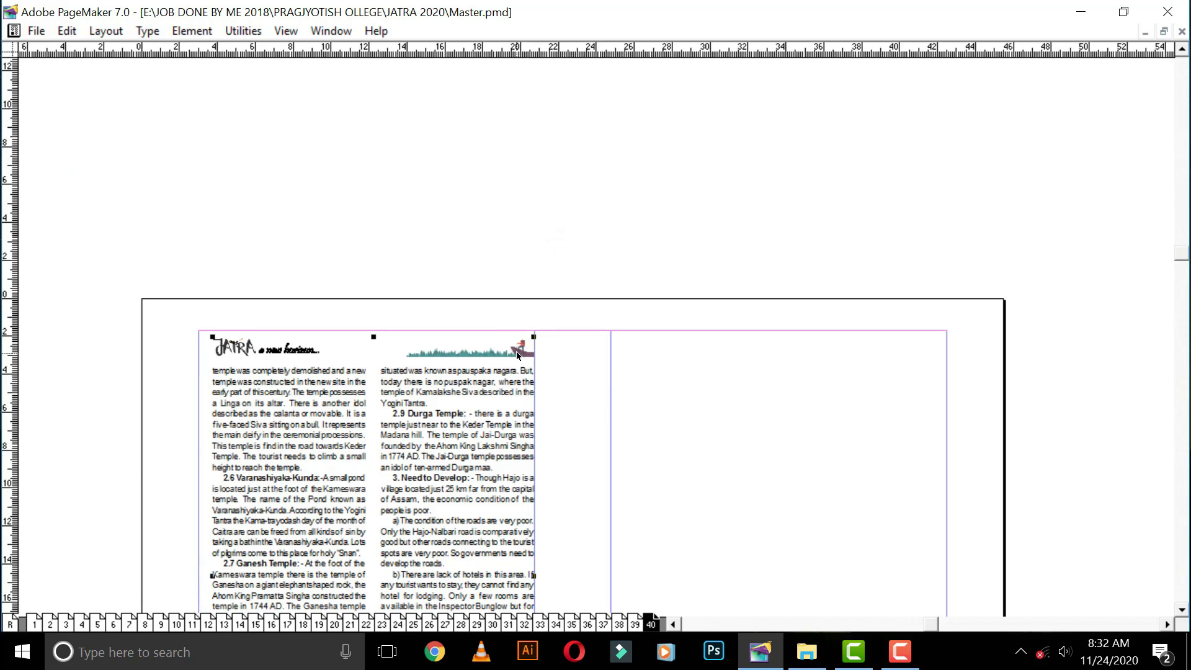
pyautogui.keyDown('ctrl'); pyautogui.rightClick(516, 351); pyautogui.keyUp('ctrl')
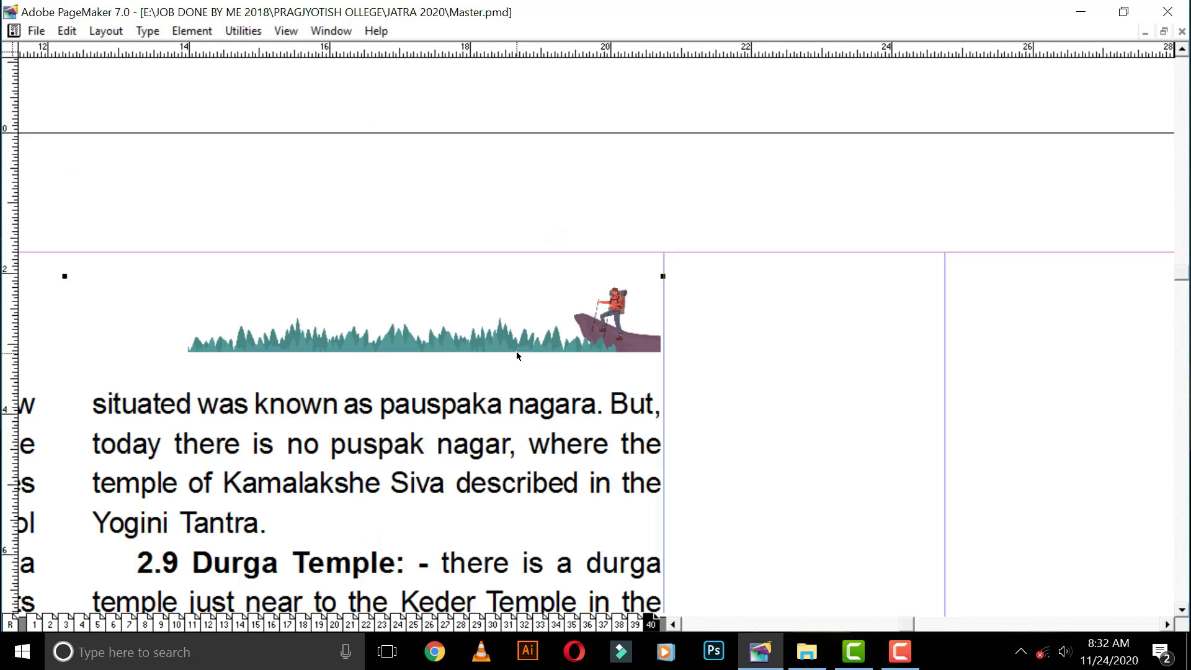
pyautogui.keyDown('ctrl'); pyautogui.rightClick(571, 294); pyautogui.keyUp('ctrl')
pyautogui.click(598, 194)
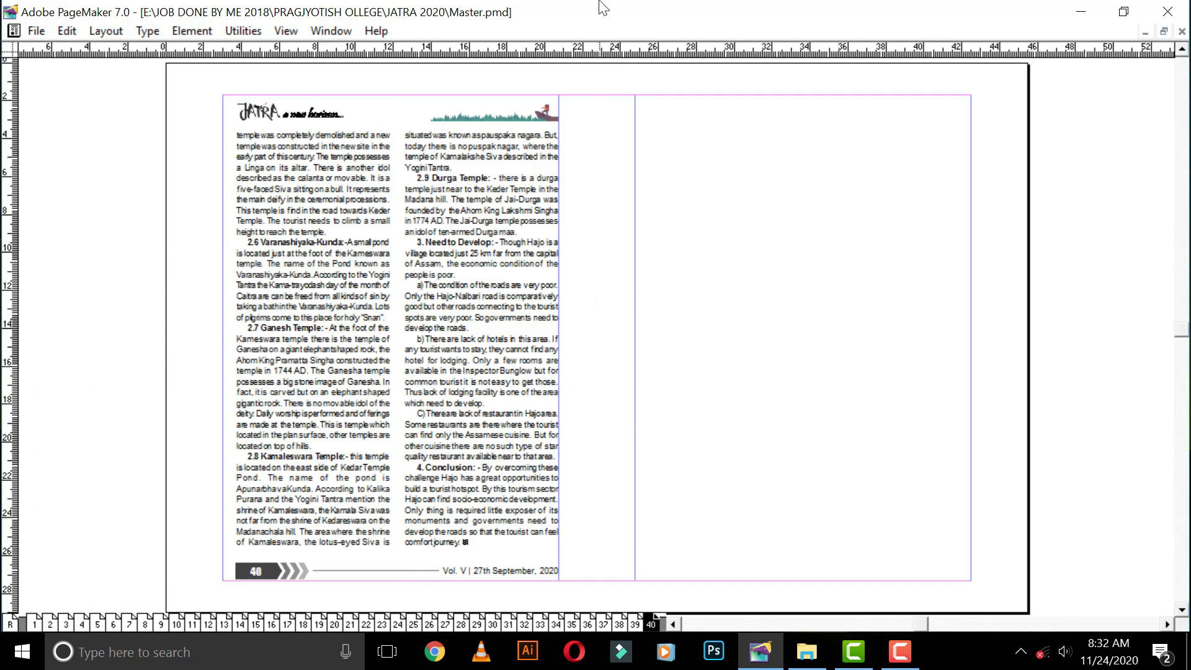
pyautogui.hotkey('ctrl', 'shift', 'p')
pyautogui.press('Tab')
pyautogui.write('17')
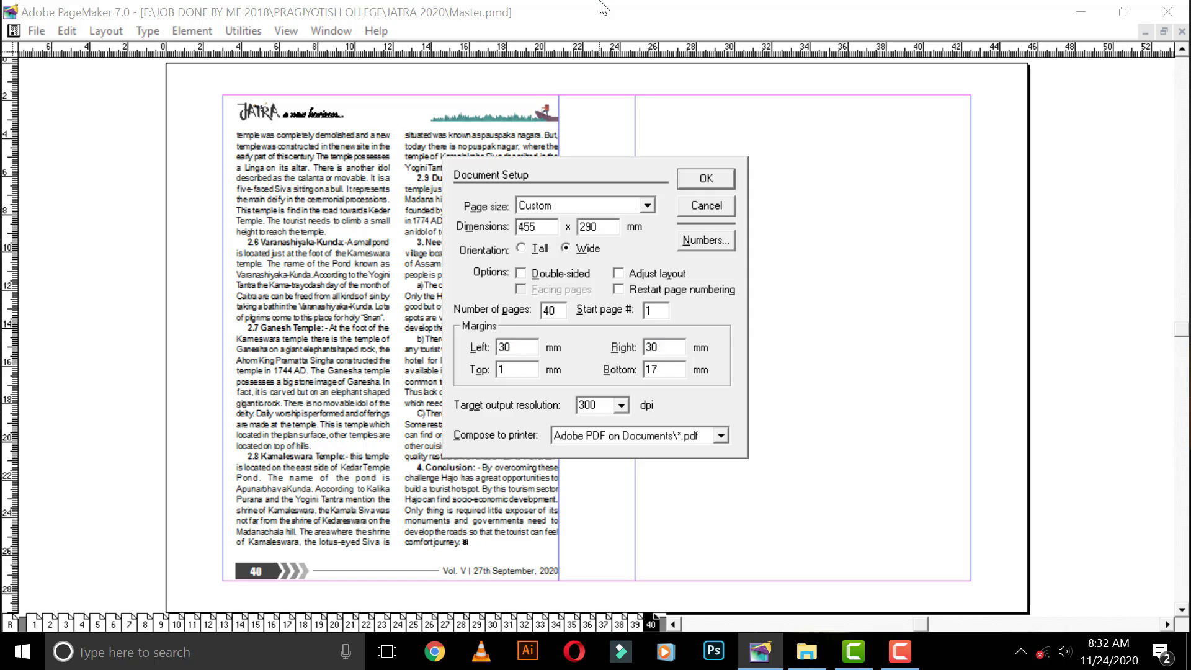
pyautogui.write('.5')
pyautogui.press('Tab')
pyautogui.write('17.5')
pyautogui.press('Return')
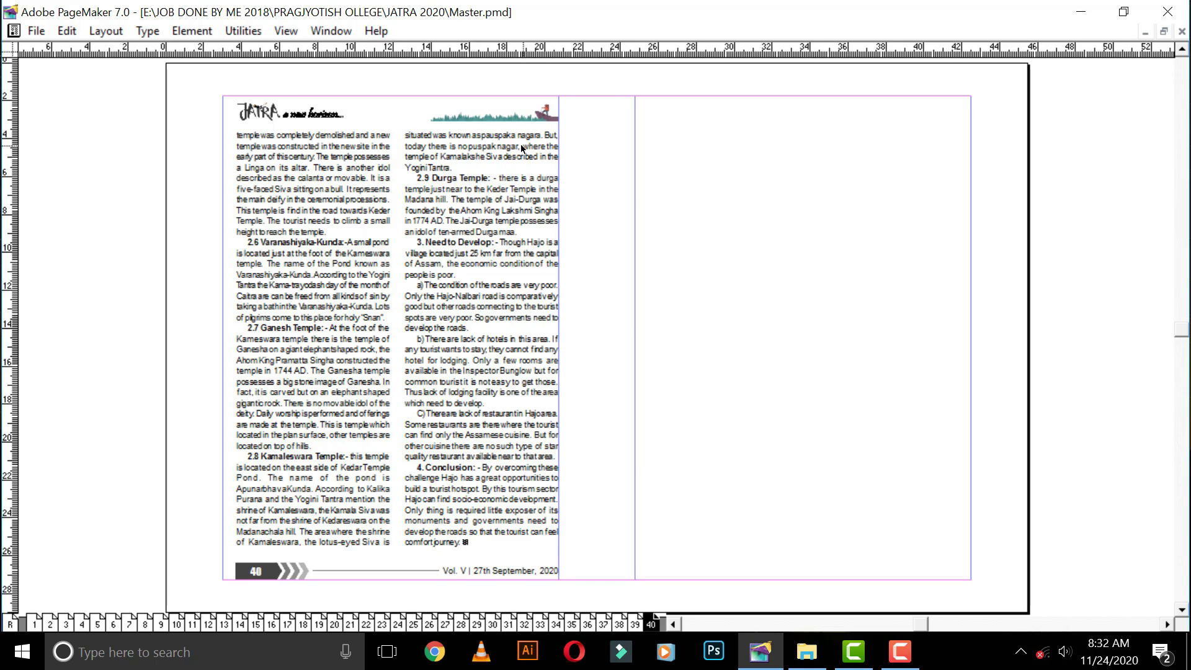
# - Move page 40's group up toward the top margin and check its bottom edge against the bottom margin
pyautogui.rightClick(543, 113)
pyautogui.moveTo(601, 382); pyautogui.dragTo(602, 362)
pyautogui.rightClick(681, 319)
pyautogui.scroll(-3, 643, 407)
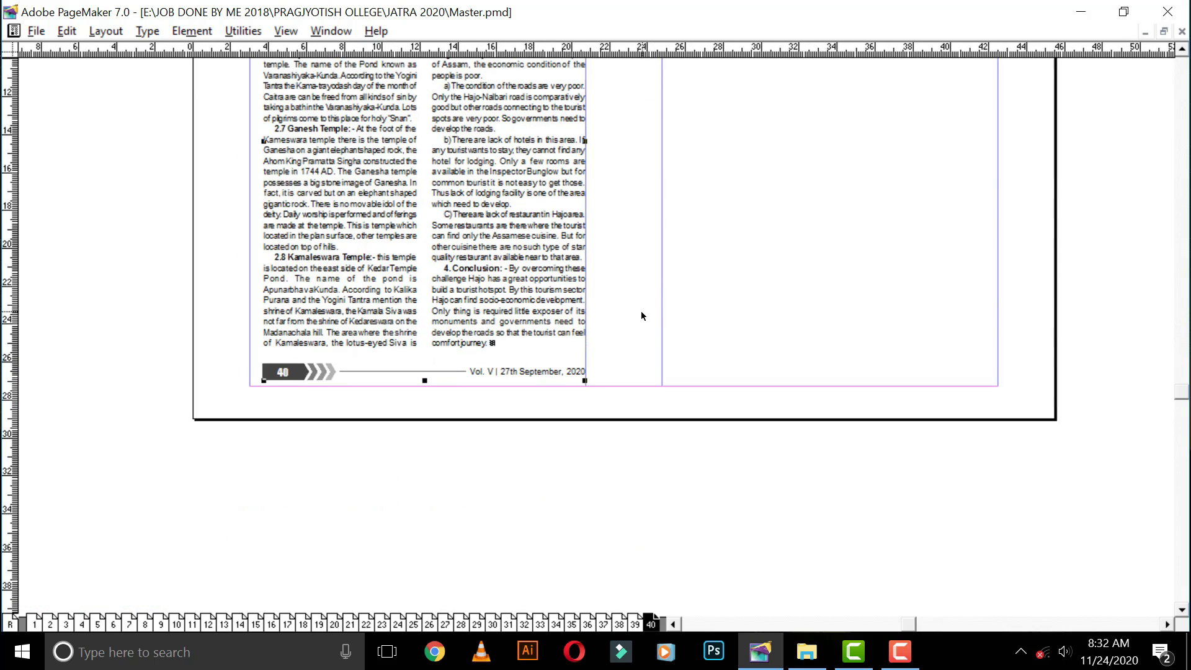
pyautogui.rightClick(557, 368)
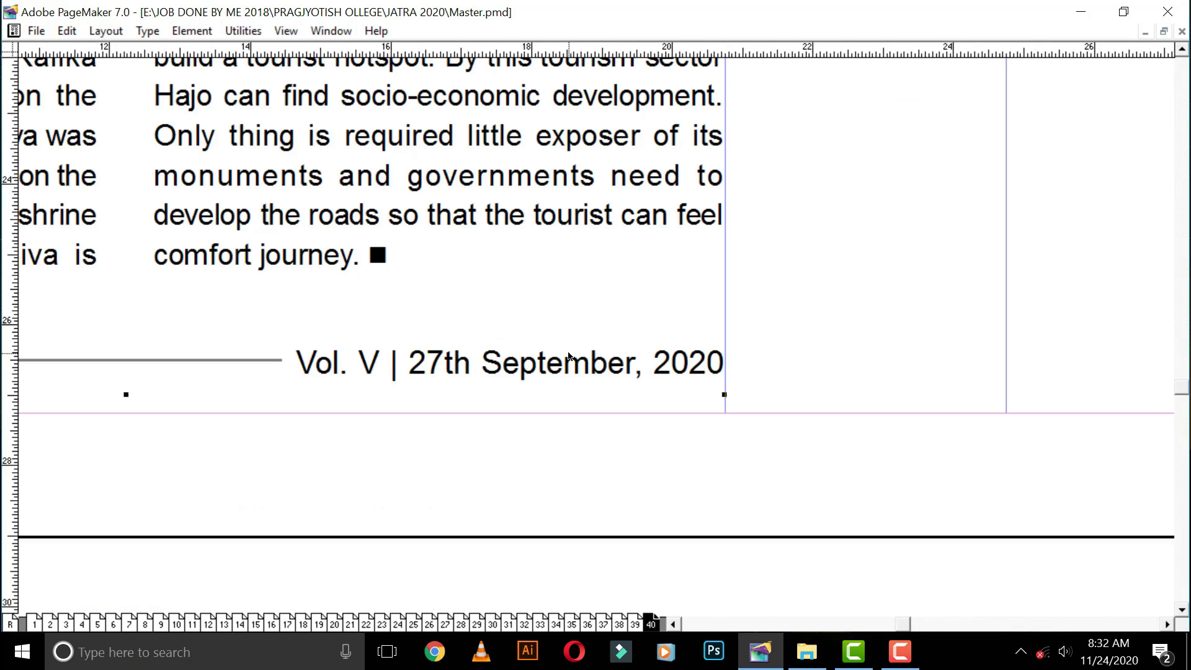
# - Set the top and bottom margins to 18.5 mm in the document setup
pyautogui.hotkey('ctrl', 'shift', 'p')
pyautogui.press('Tab')
pyautogui.press('Tab')
pyautogui.write('18.5')
pyautogui.press('Tab')
pyautogui.write('18')
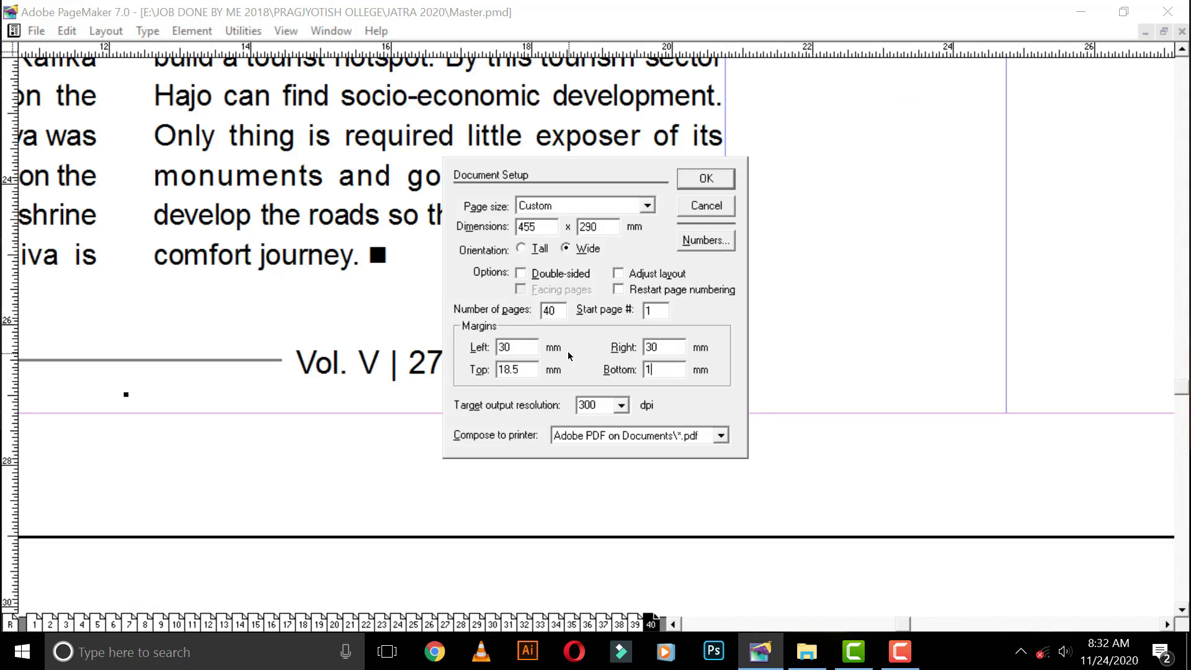
pyautogui.write('.8')
pyautogui.press('Return')
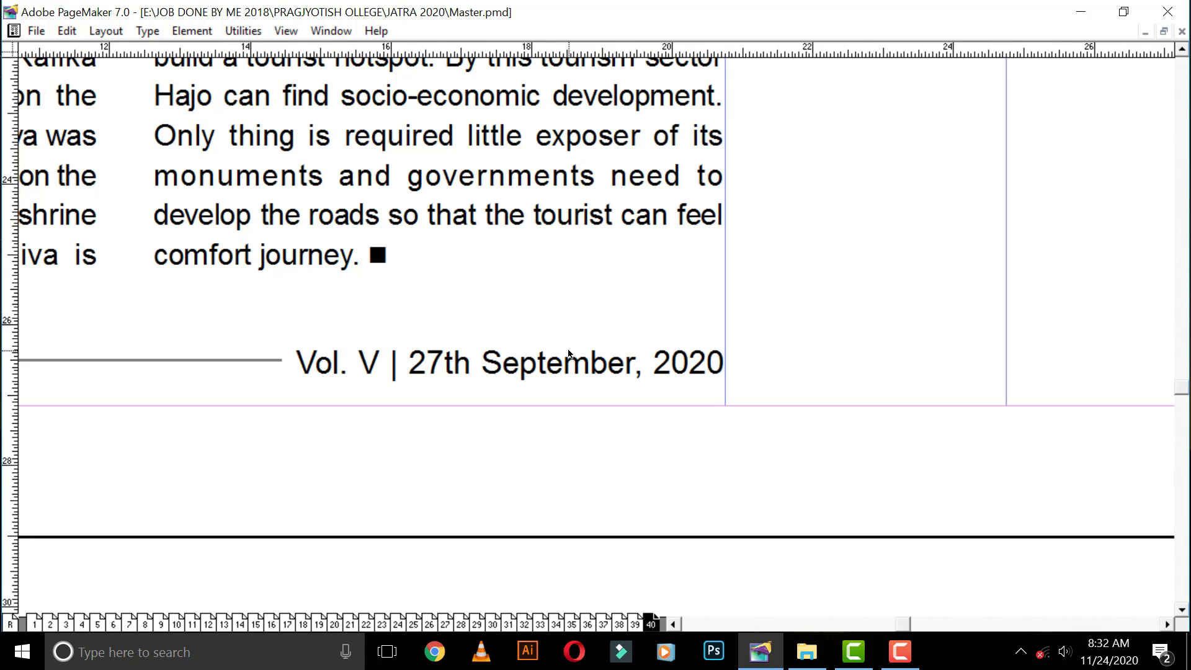
# - Move page 40's group down slightly so that its lower edge sits on the bottom margin
pyautogui.hotkey('ctrl', '-')
pyautogui.scroll(3, 568, 348)
pyautogui.hotkey('ctrl', '0')
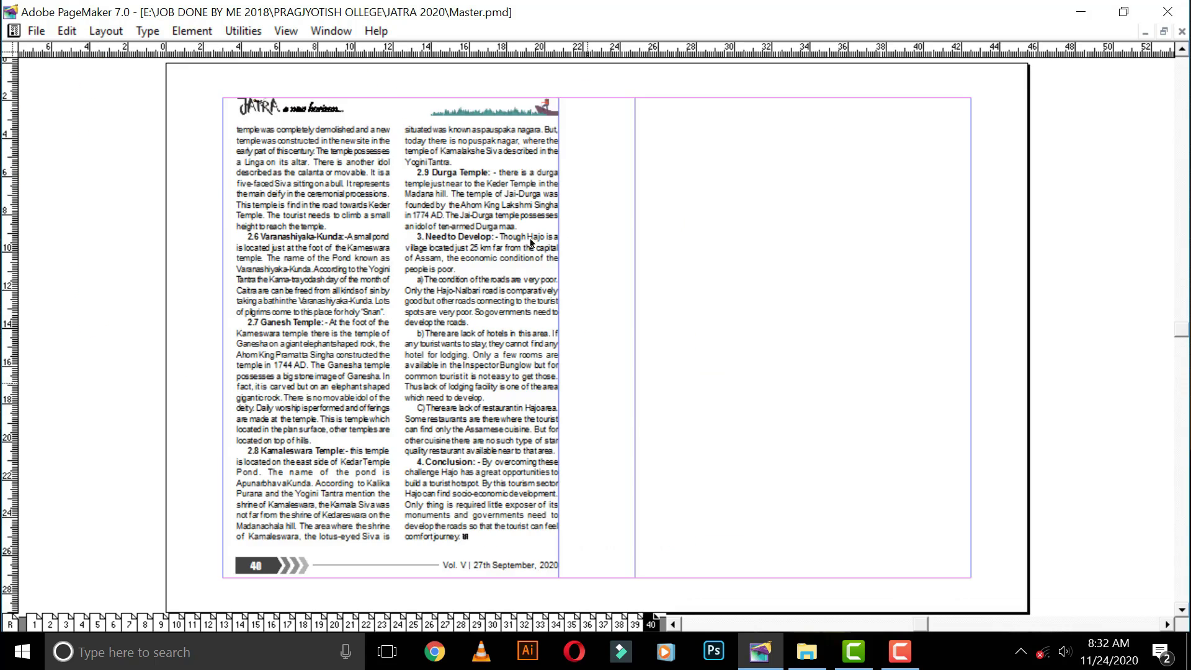
pyautogui.hotkey('ctrl', '2')
pyautogui.scroll(-15, 675, 381)
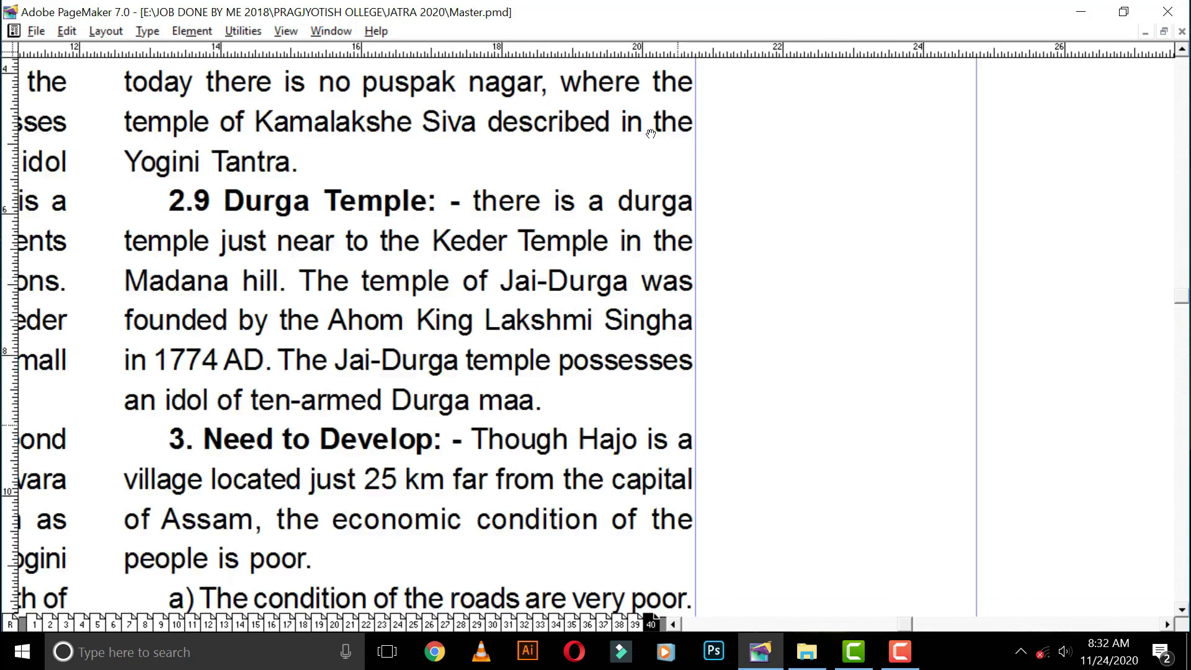
pyautogui.scroll(-3, 637, 209)
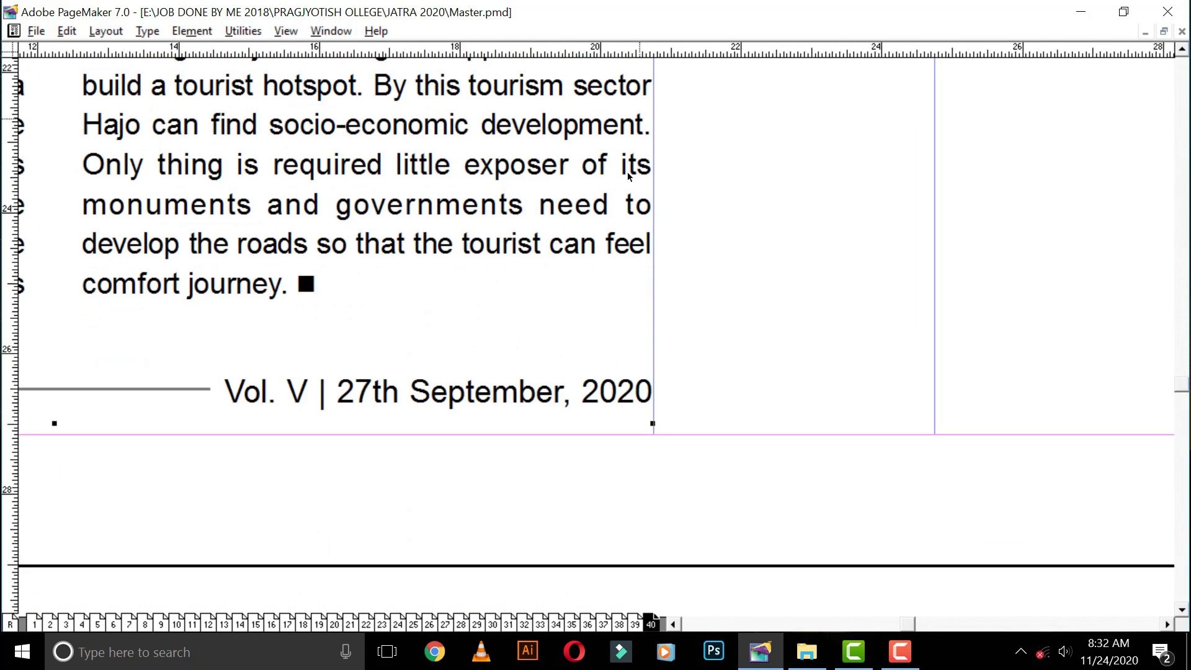
pyautogui.scroll(1, 620, 307)
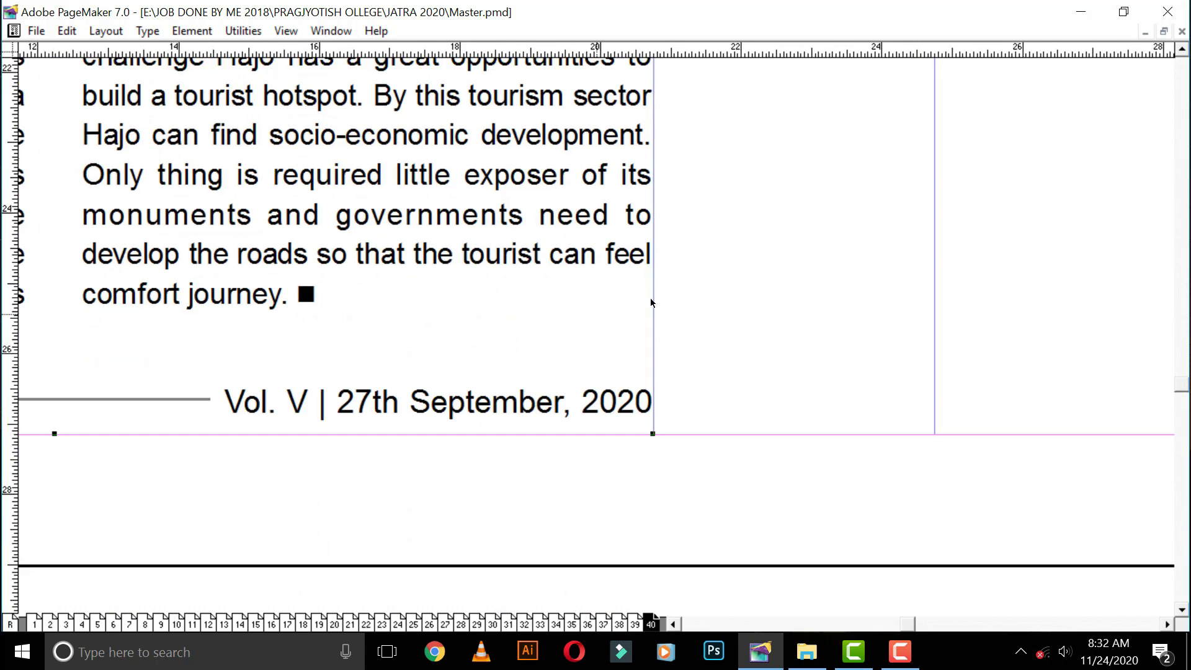
# - Examine the top and bottom inner corners of page 40's group against the margin guides
pyautogui.hotkey('ctrl', '0')
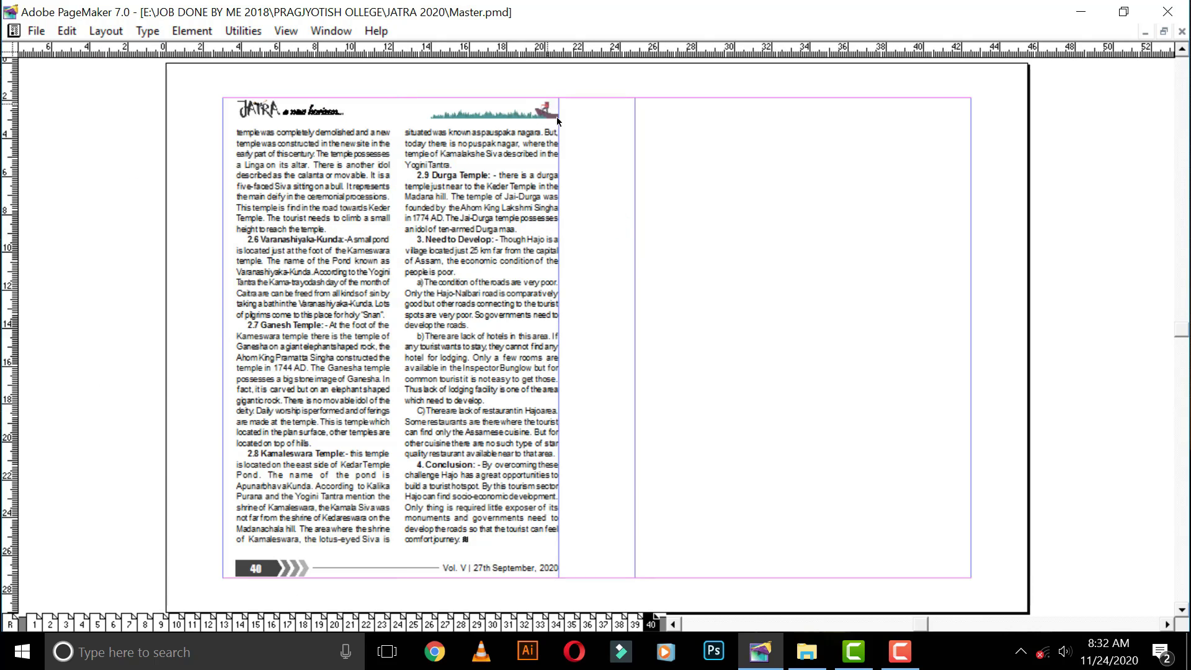
pyautogui.hotkey('ctrl', '4')
pyautogui.click(597, 394)
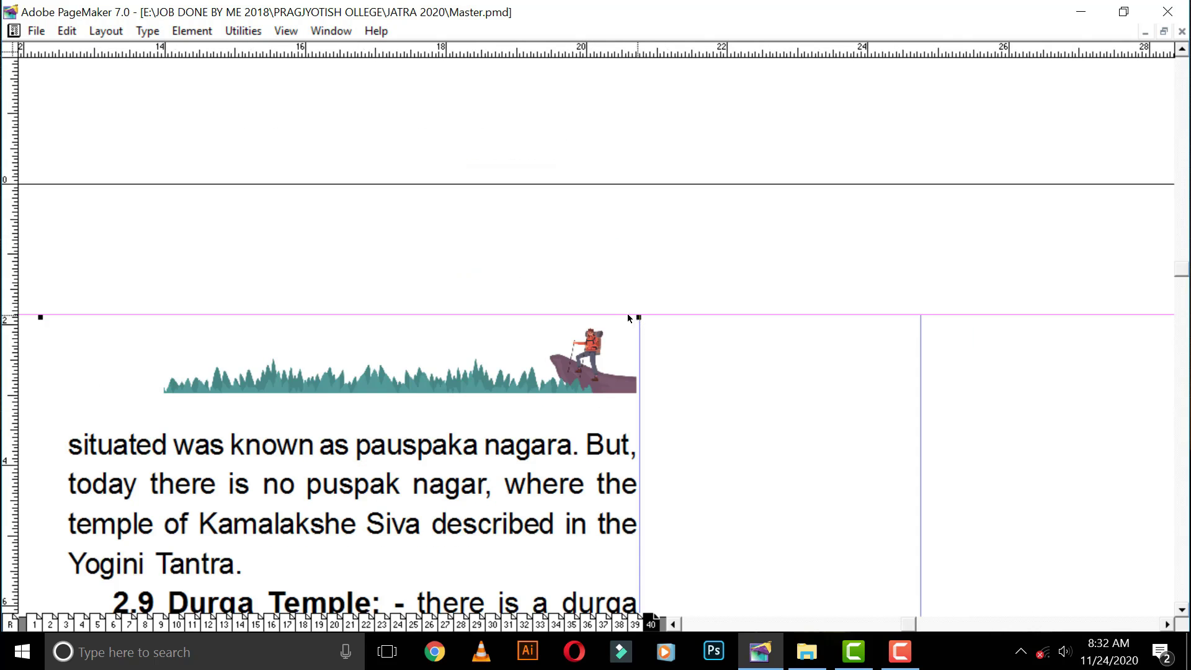
pyautogui.rightClick(668, 335)
pyautogui.rightClick(617, 256)
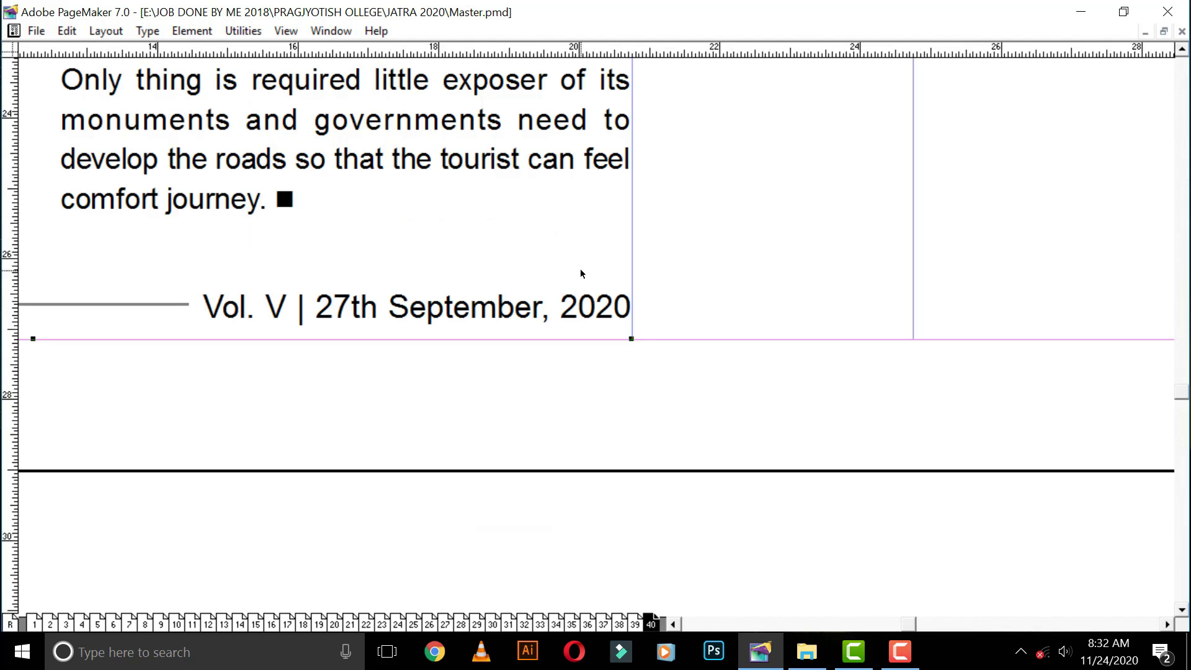
pyautogui.rightClick(631, 334)
pyautogui.rightClick(617, 296)
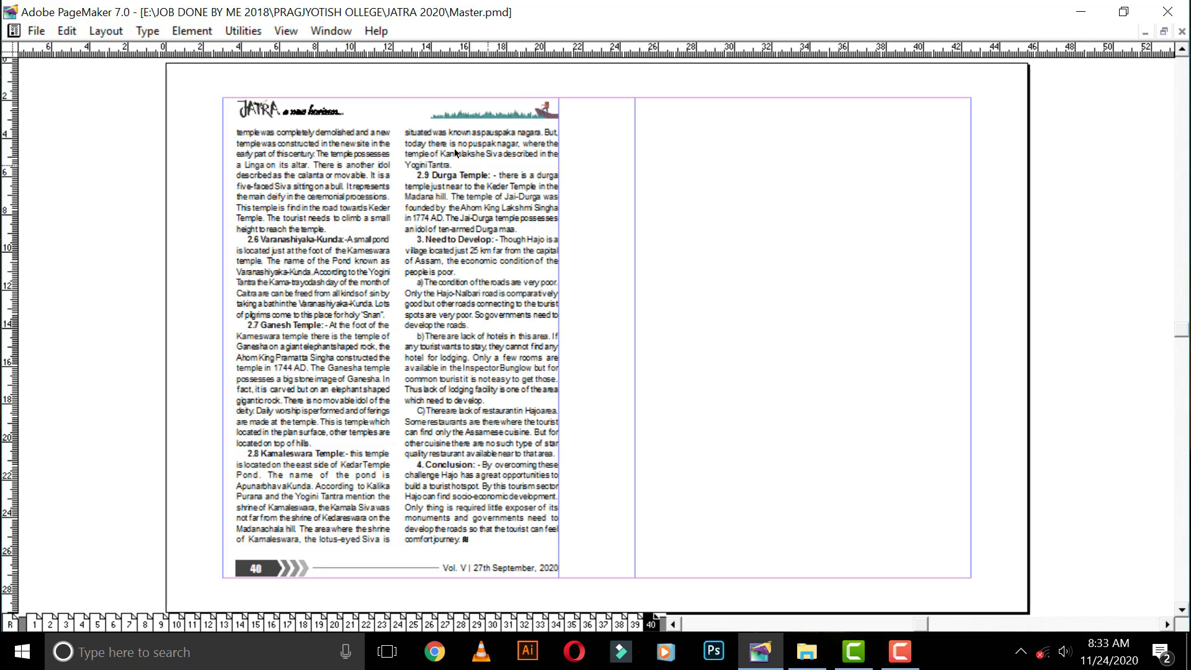
pyautogui.click(470, 140)
pyautogui.press('Escape')
pyautogui.click(531, 154)
pyautogui.click(487, 88)
pyautogui.click(315, 204)
# - Increase the left and right margins equally to bring the outer guides closer to page 40's group
pyautogui.hotkey('ctrl', 'shift', 'p')
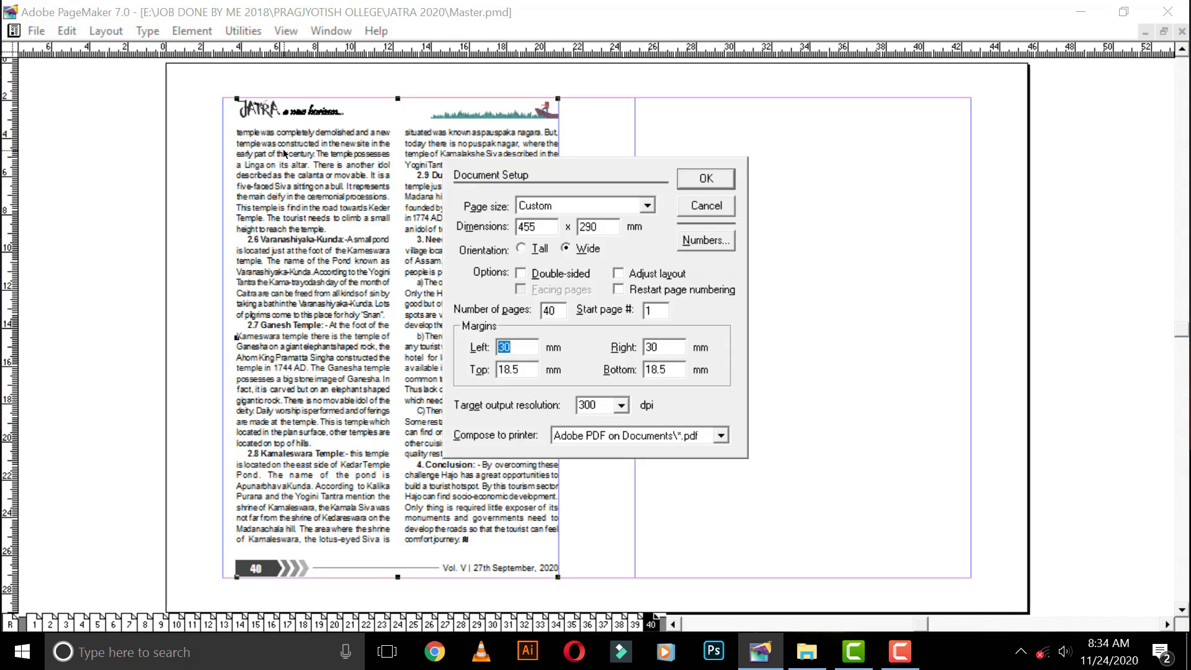
pyautogui.write('30')
pyautogui.press('Tab')
pyautogui.write('30')
pyautogui.press('Return')
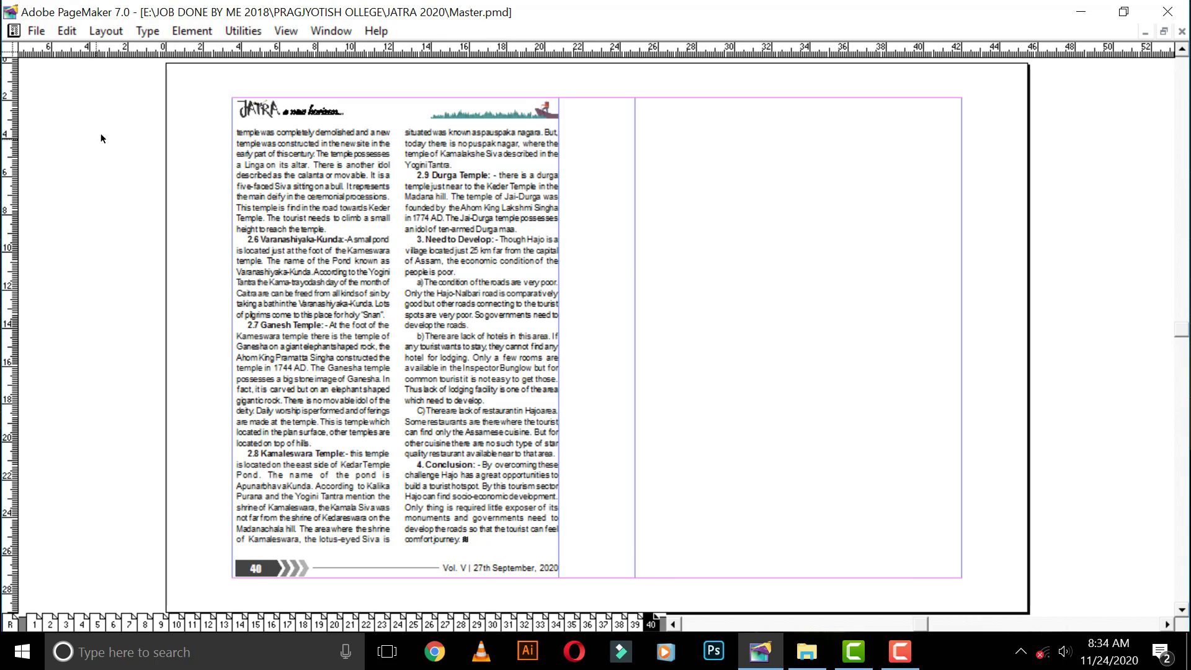
# - Set the left and right margins to 36 mm in the document setup
pyautogui.click(235, 167)
pyautogui.hotkey('ctrl', 'shift', 'p')
pyautogui.write('36')
pyautogui.press('Tab')
pyautogui.write('36')
pyautogui.press('Return')
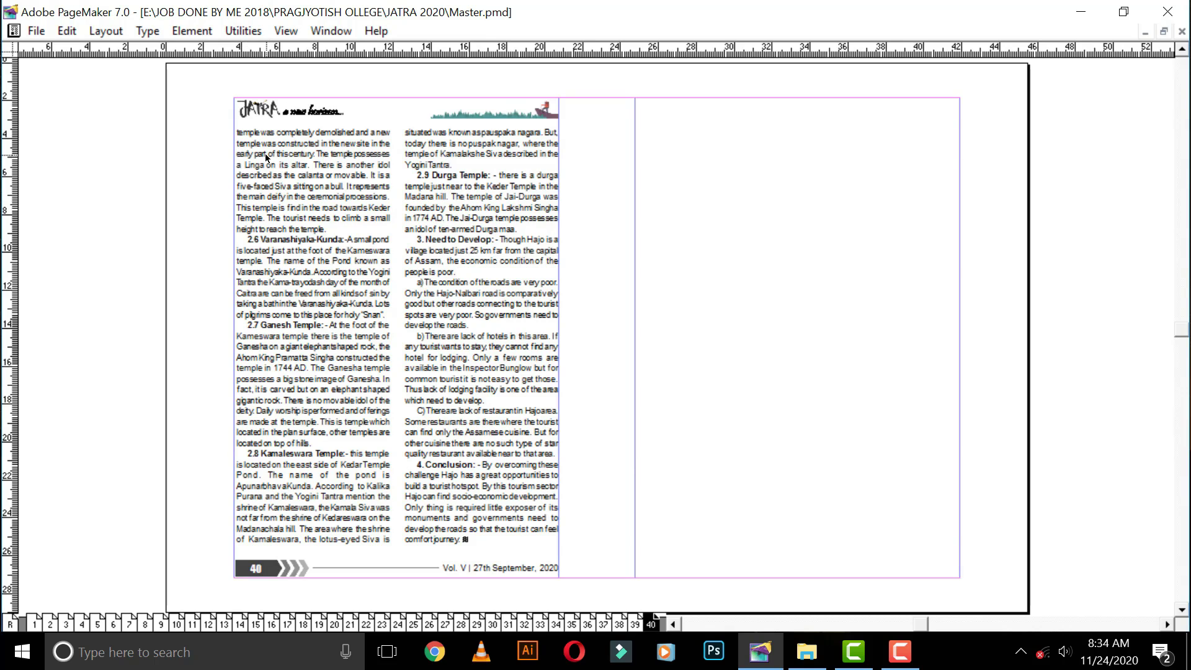
# - Set the left and right margins to 37 mm and check the guides against the upper edge of page 40's group
pyautogui.hotkey('ctrl', 'shift', 'p')
pyautogui.write('37')
pyautogui.press('Tab')
pyautogui.write('37')
pyautogui.press('Return')
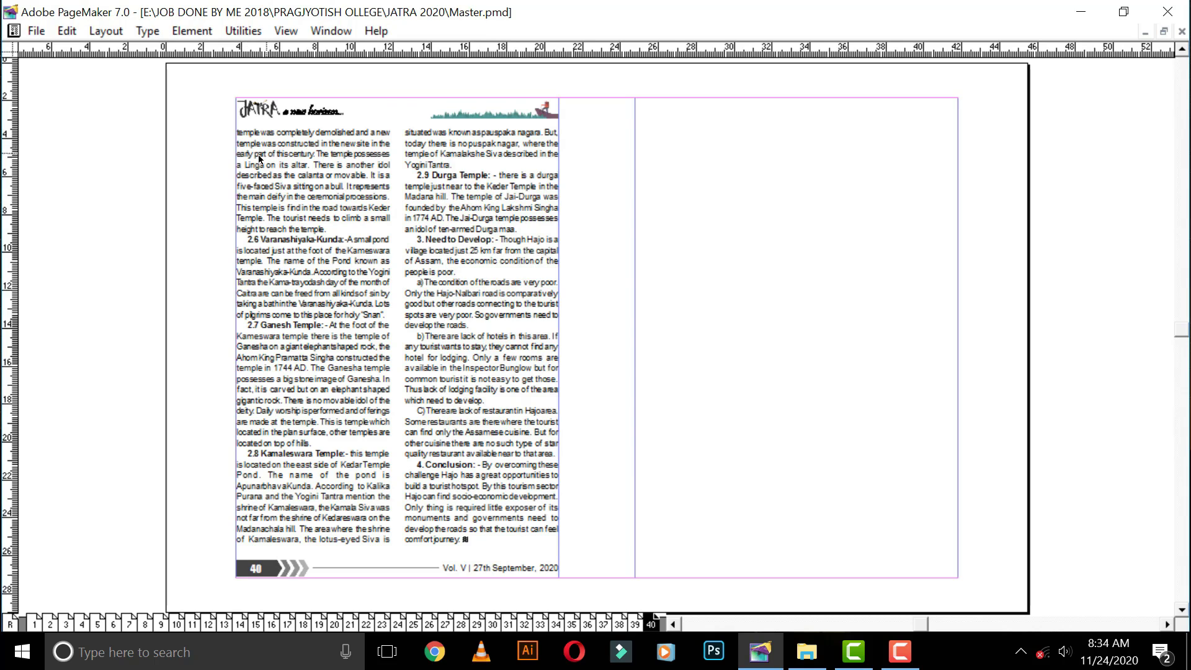
pyautogui.hotkey('ctrl', '2')
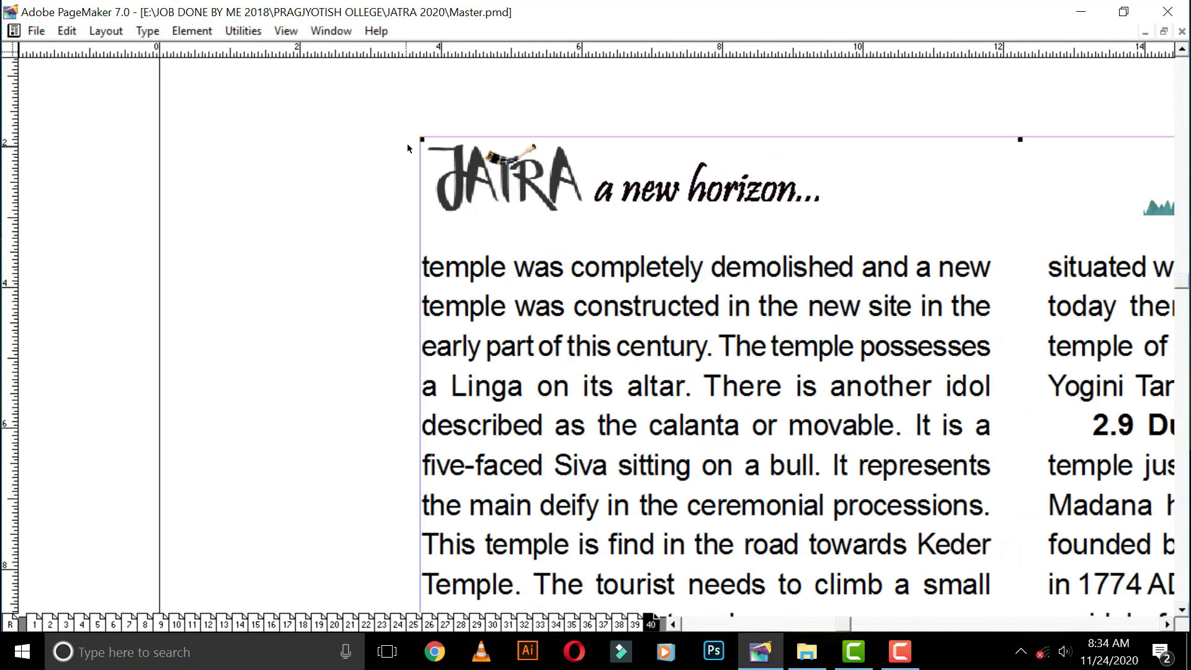
pyautogui.hscroll(10, 434, 155)
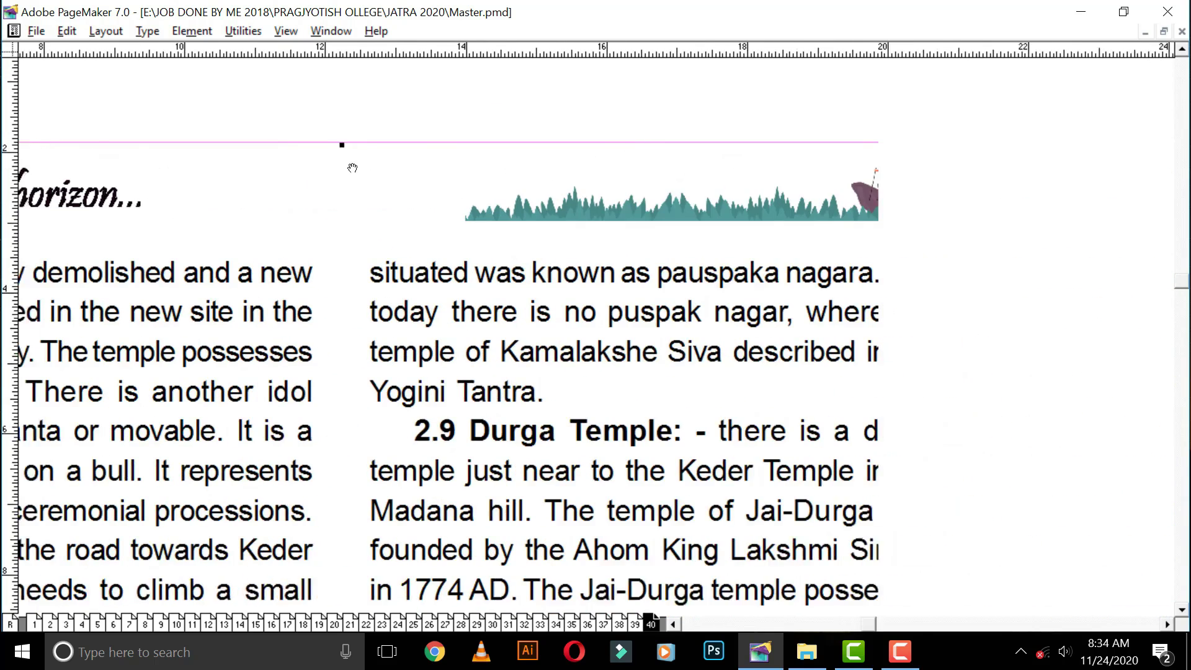
# - Review the whole sheet of page 40 and its margin values in the document setup
pyautogui.hotkey('ctrl', '1')
pyautogui.hotkey('ctrl', '0')
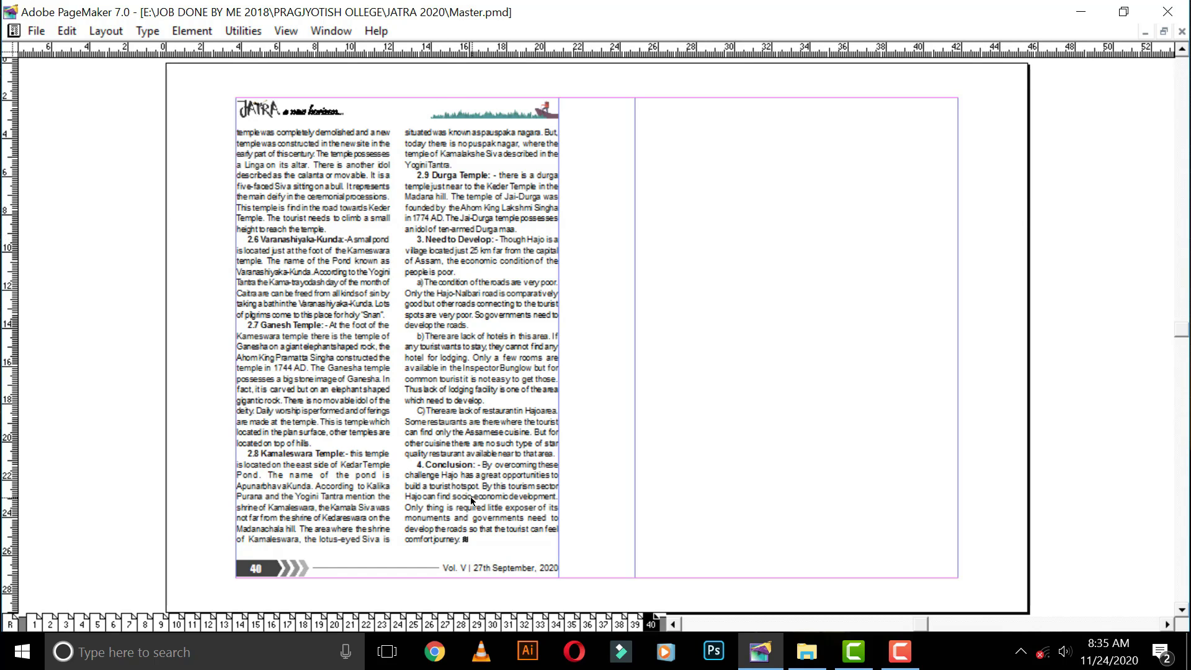
pyautogui.hotkey('ctrl', 'shift', 'p')
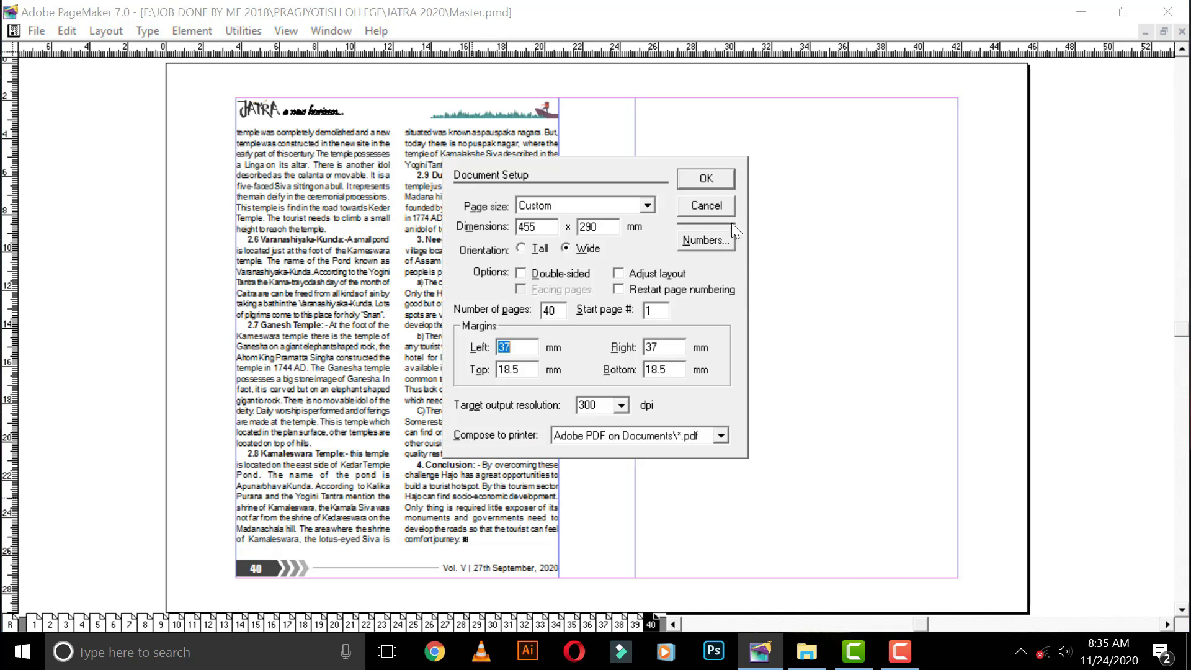
pyautogui.click(707, 179)
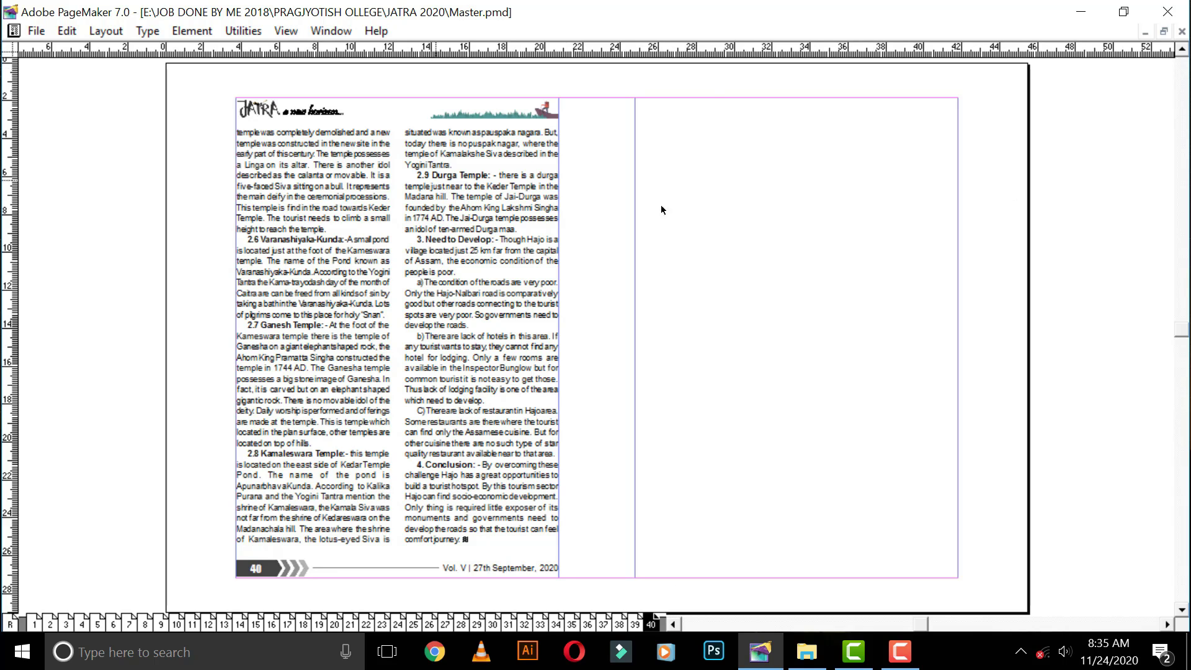
# - Try a duplicate of page 40's group in the empty second column, then delete the duplicate
pyautogui.click(462, 240)
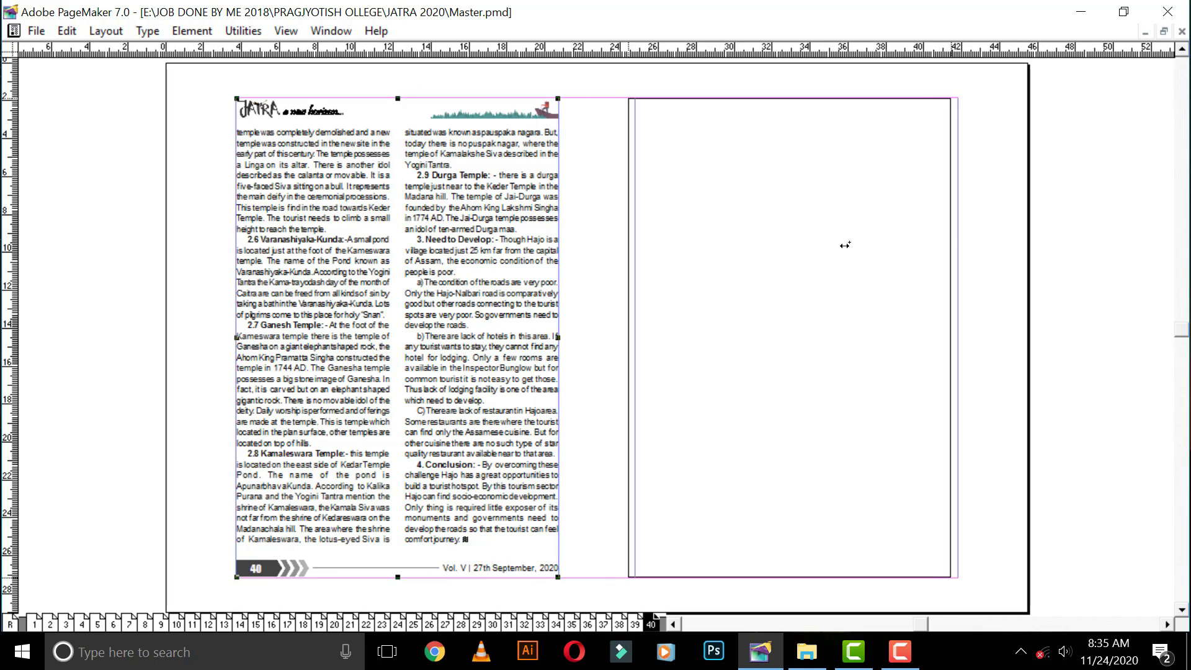
pyautogui.hotkey('ctrl', 'v')
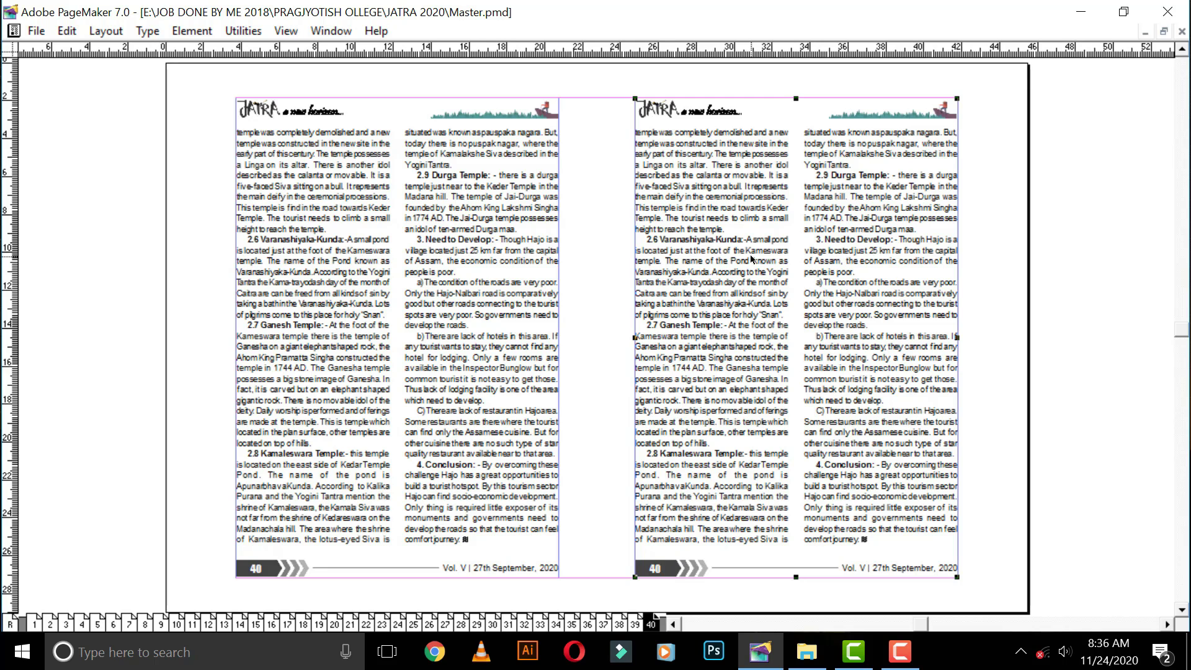
pyautogui.click(1000, 220)
pyautogui.click(759, 235)
pyautogui.press('Delete')
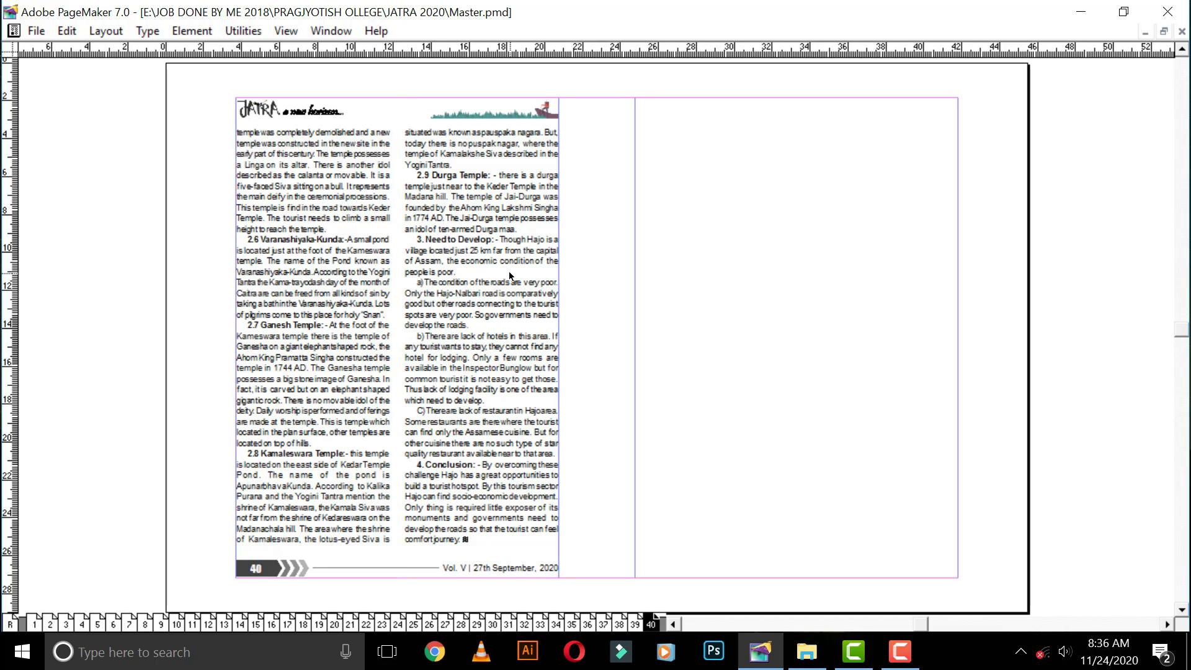
# - Look through pages 1 to 4 to examine how their groups sit against the column guides, returning to page 1
pyautogui.click(31, 624)
pyautogui.click(493, 204)
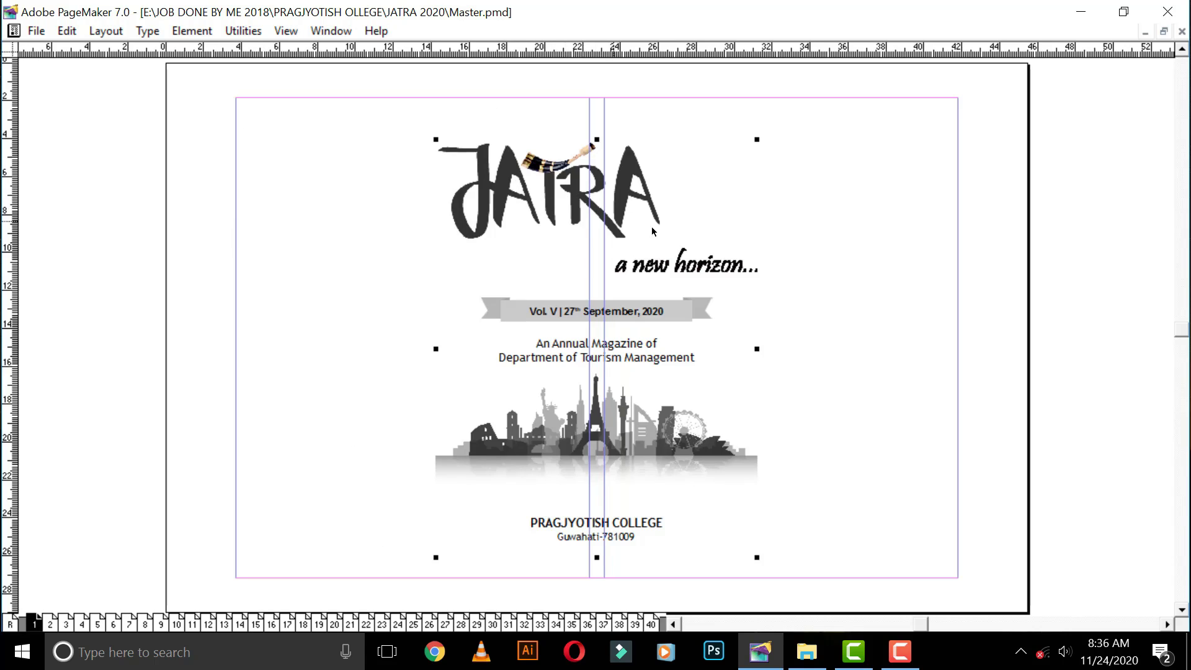
pyautogui.press('pagedown')
pyautogui.press('pagedown')
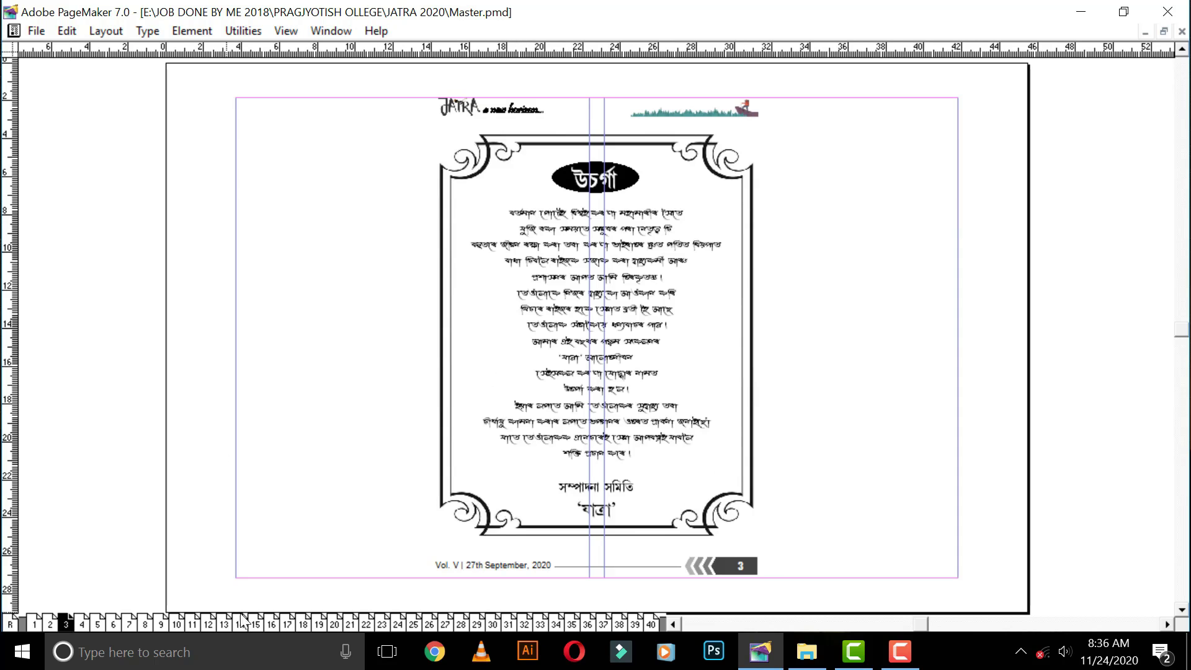
pyautogui.press('pagedown')
pyautogui.press('pagedown')
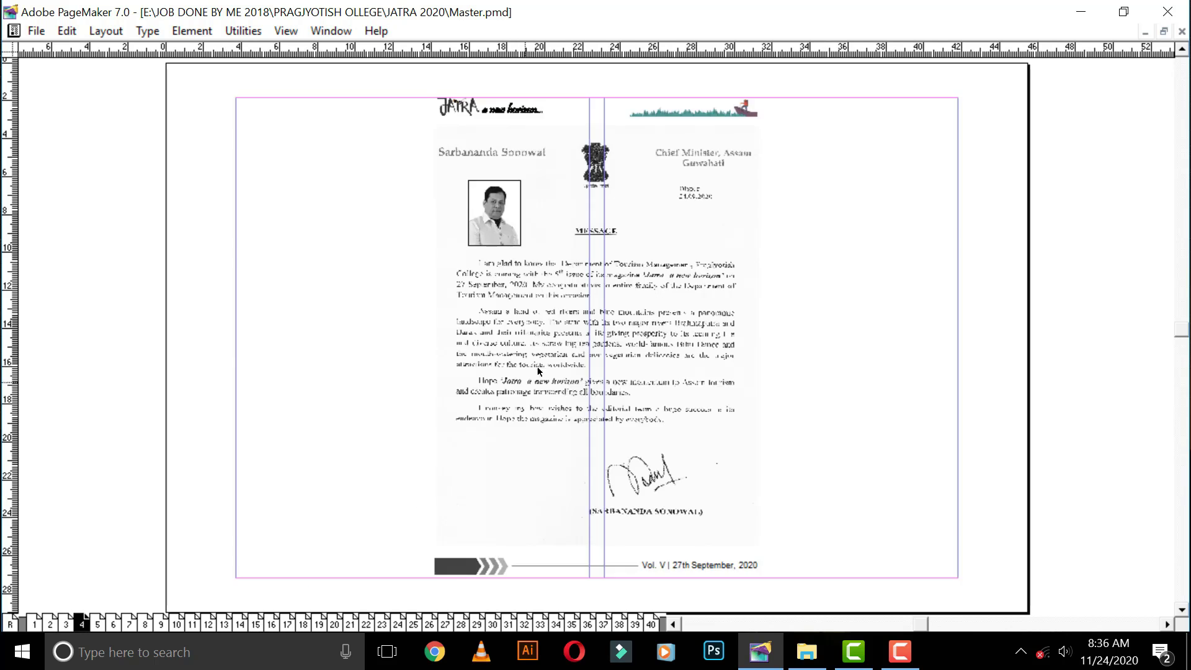
pyautogui.press('pageup')
pyautogui.press('pageup')
pyautogui.press('pageup')
pyautogui.press('pageup')
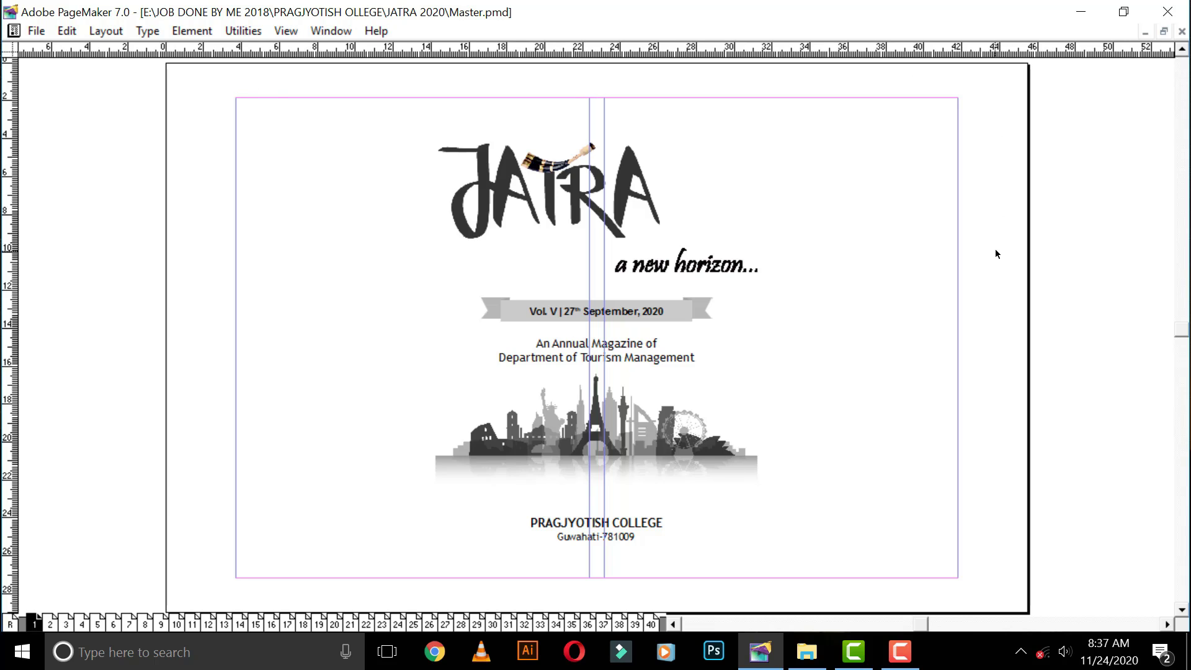
# - Compare the content and order of pages 1, 2, 3 and 4 against the guides again
pyautogui.press('pagedown')
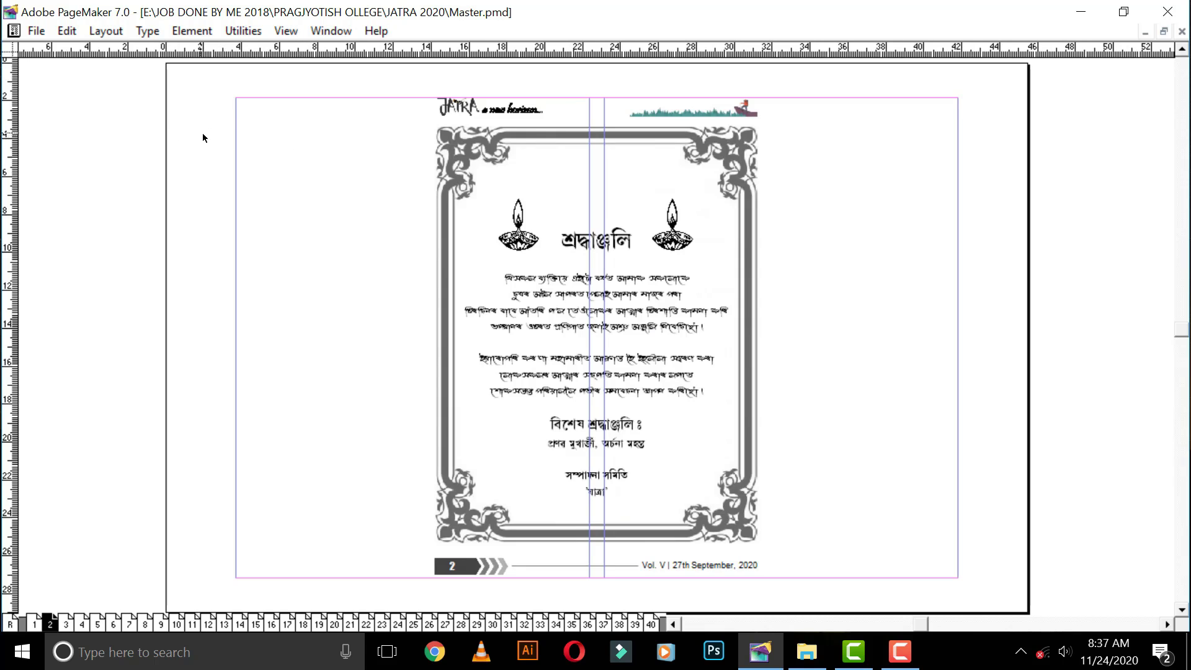
pyautogui.press('pagedown')
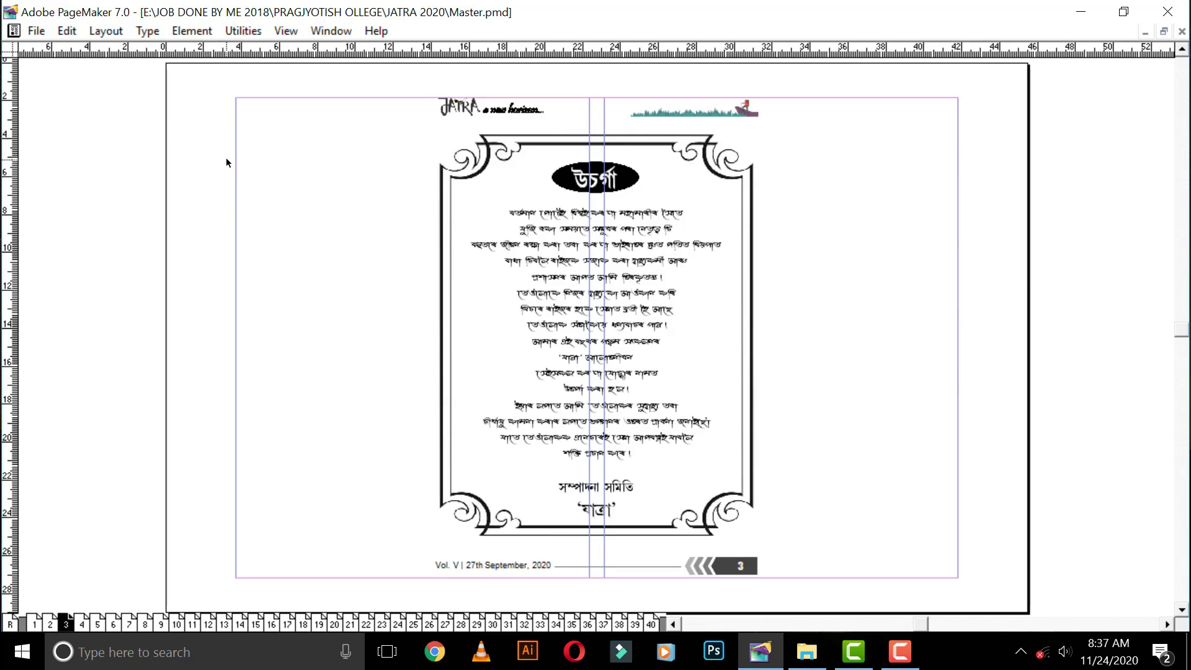
pyautogui.press('pagedown')
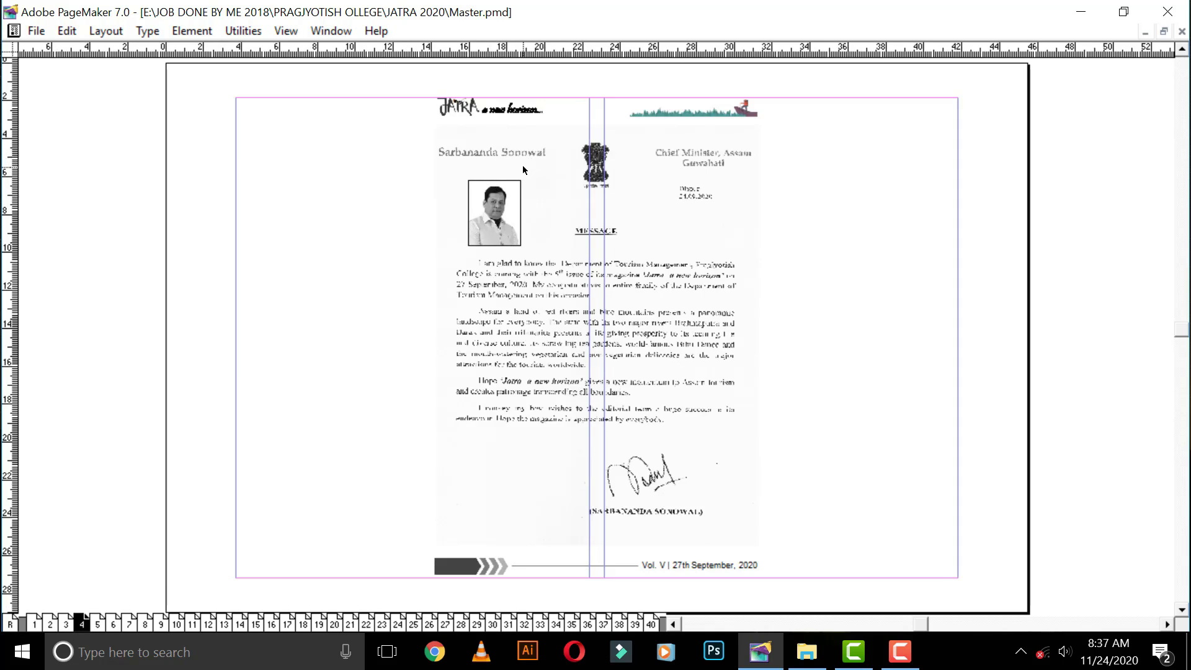
pyautogui.press('pageup')
pyautogui.press('pageup')
pyautogui.press('pageup')
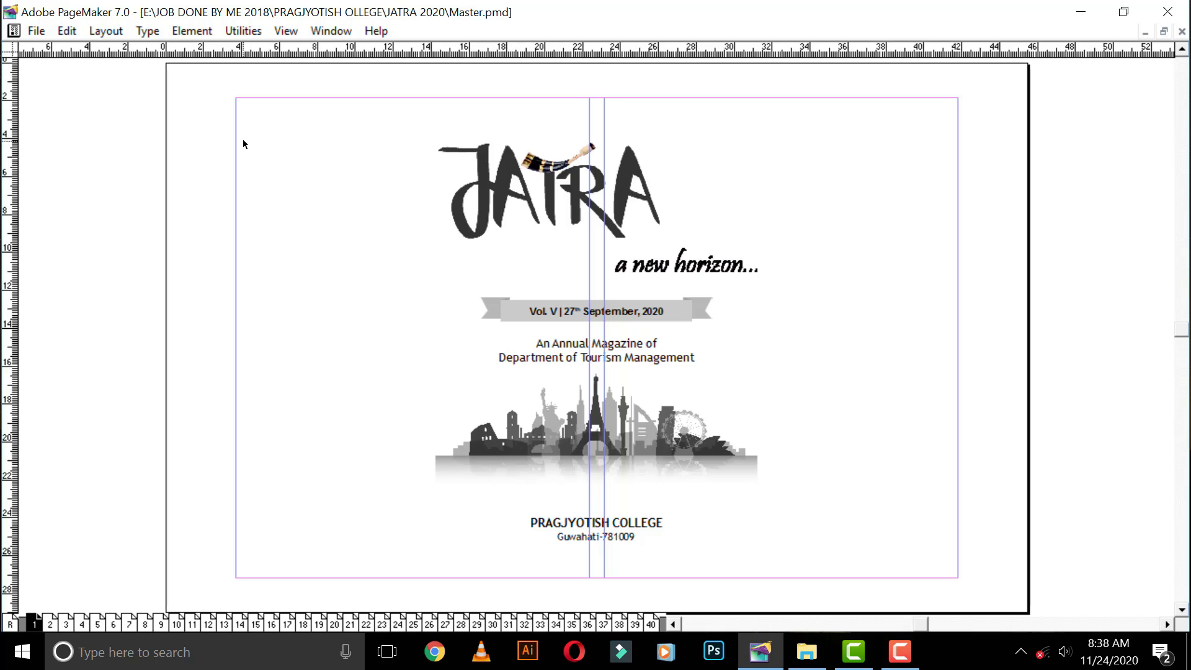
pyautogui.press('pagedown')
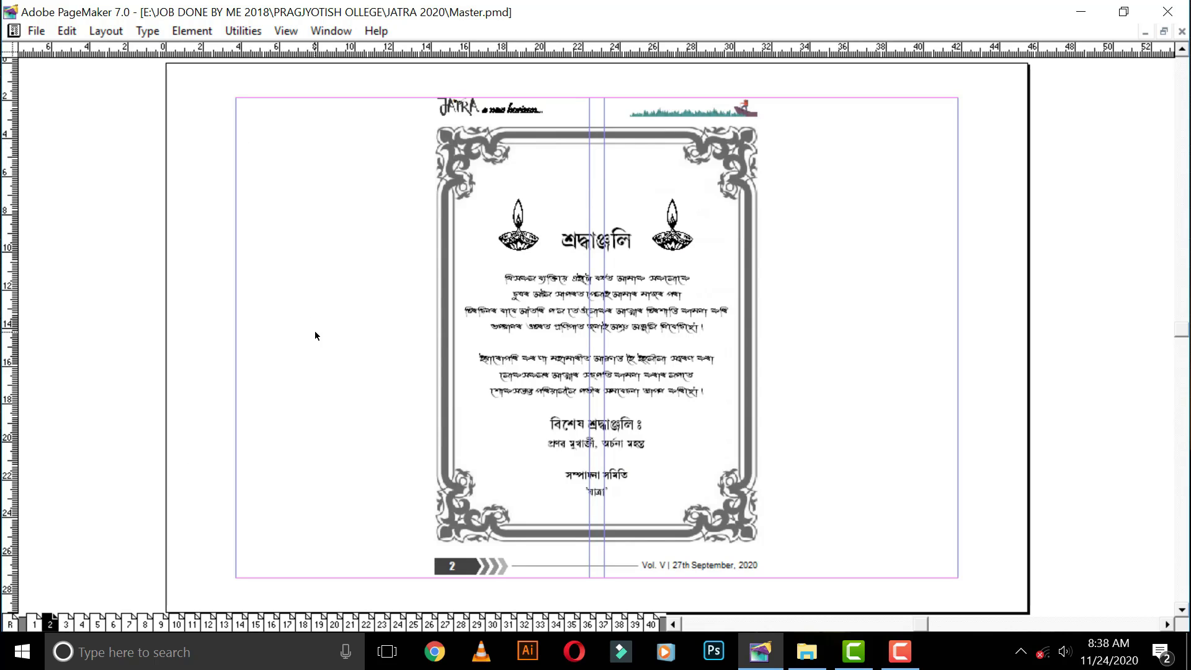
pyautogui.click(65, 624)
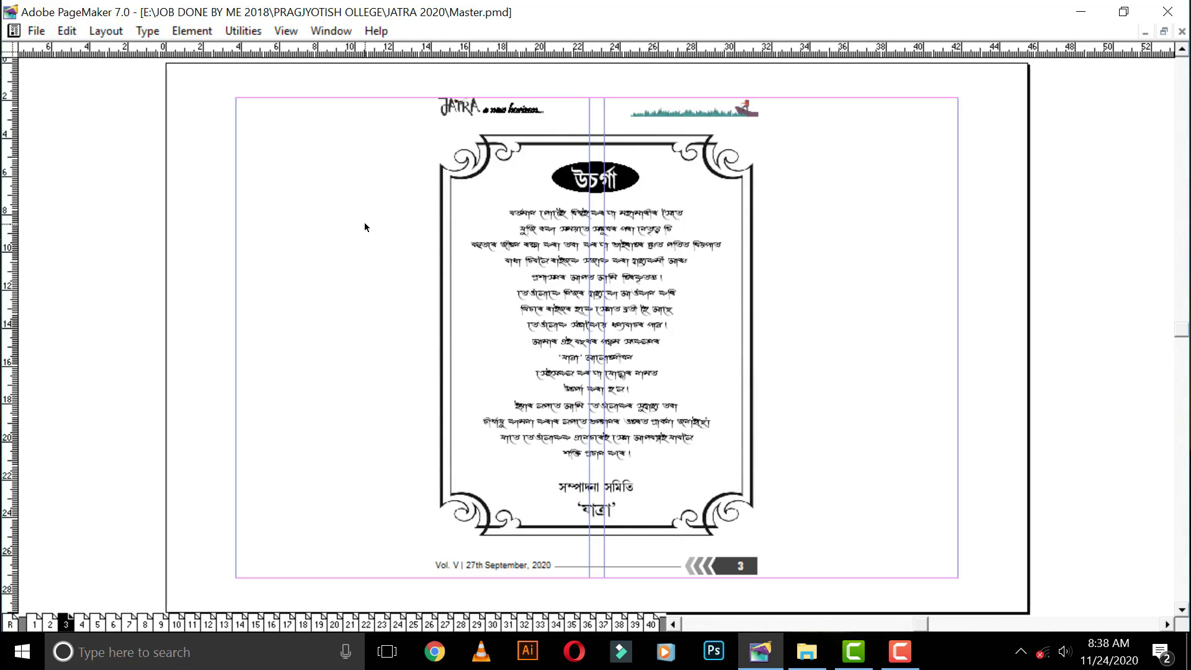
pyautogui.press('pagedown')
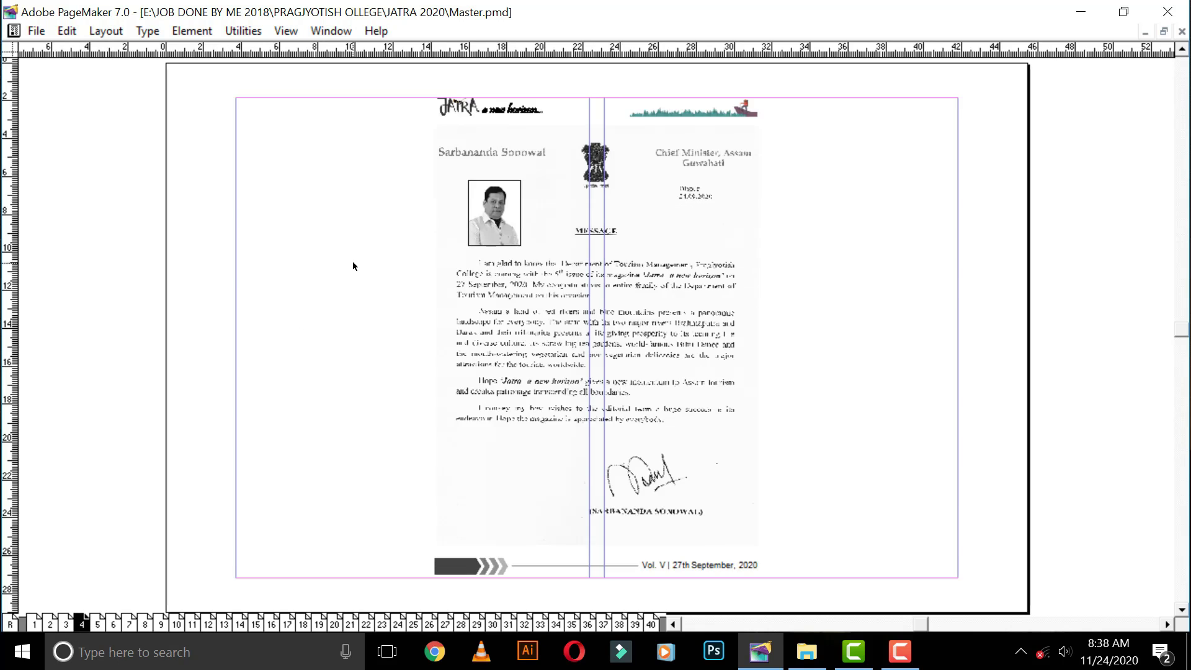
pyautogui.click(50, 622)
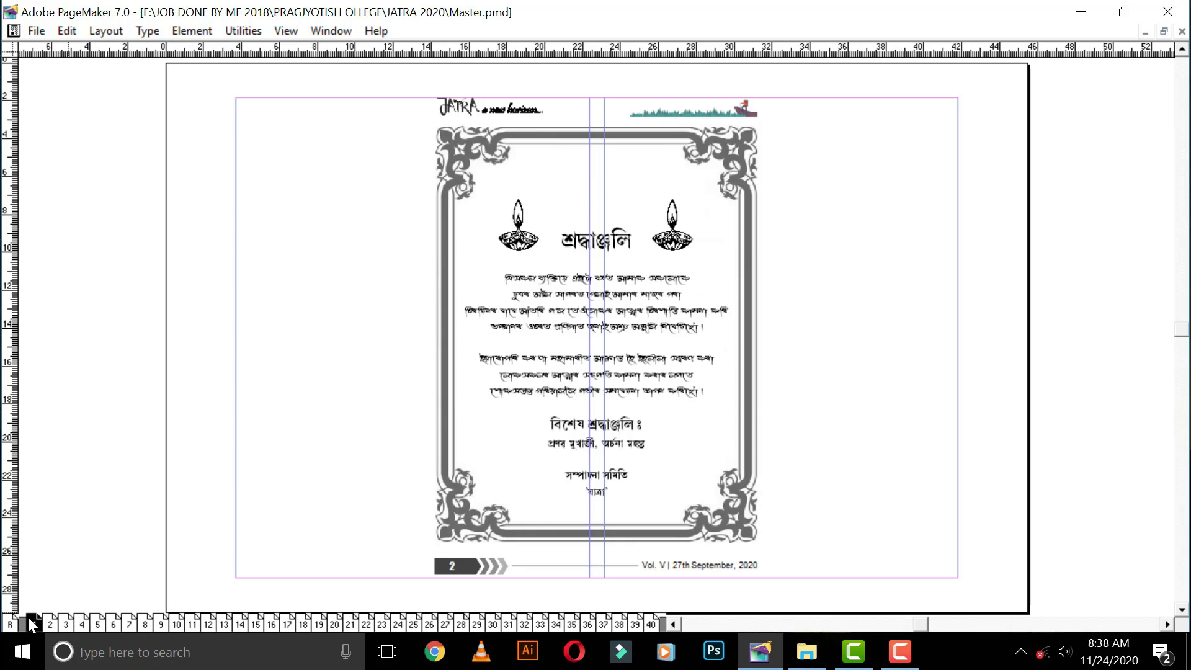
pyautogui.click(28, 617)
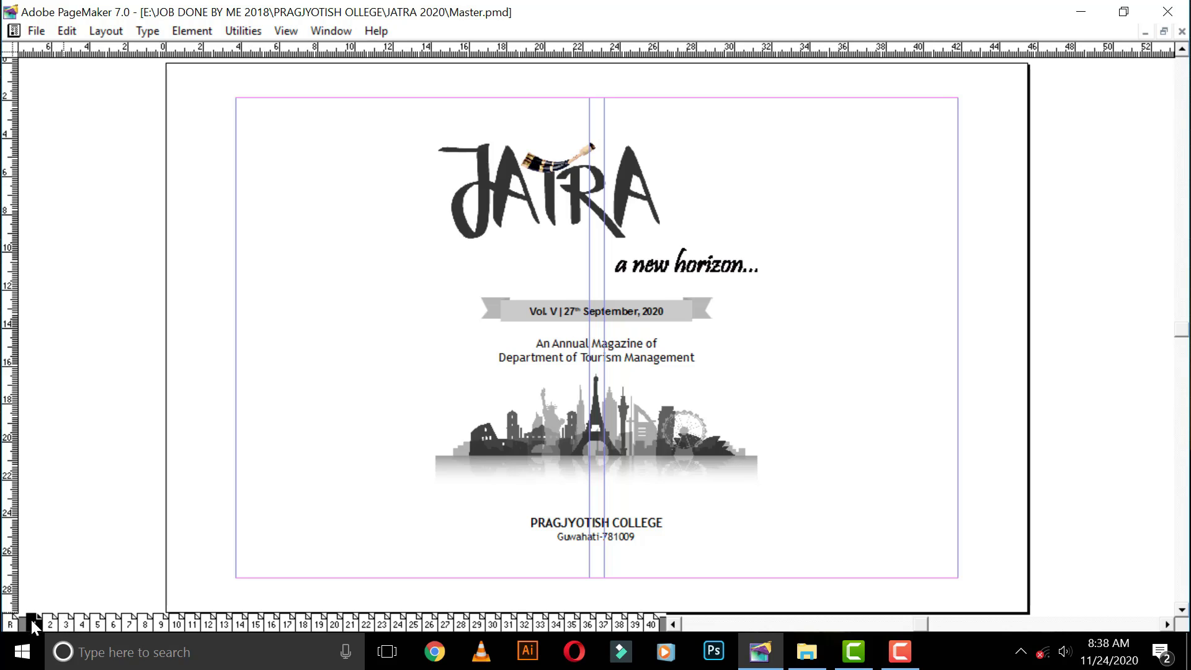
pyautogui.click(49, 622)
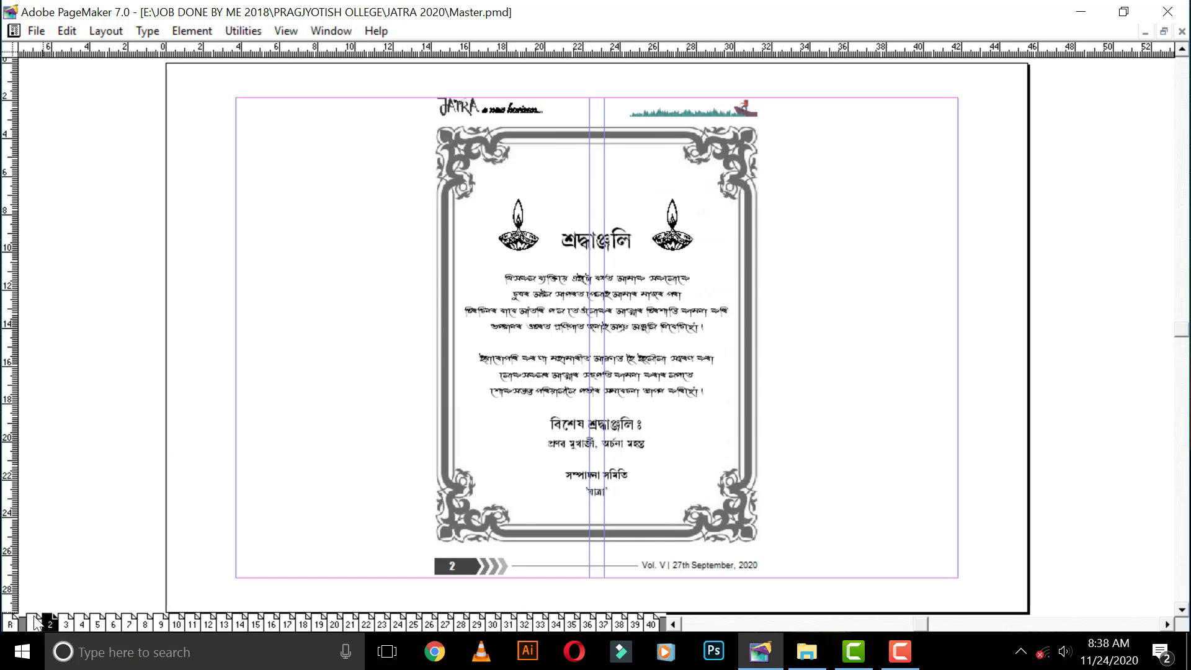
pyautogui.click(36, 623)
pyautogui.click(50, 623)
pyautogui.click(83, 623)
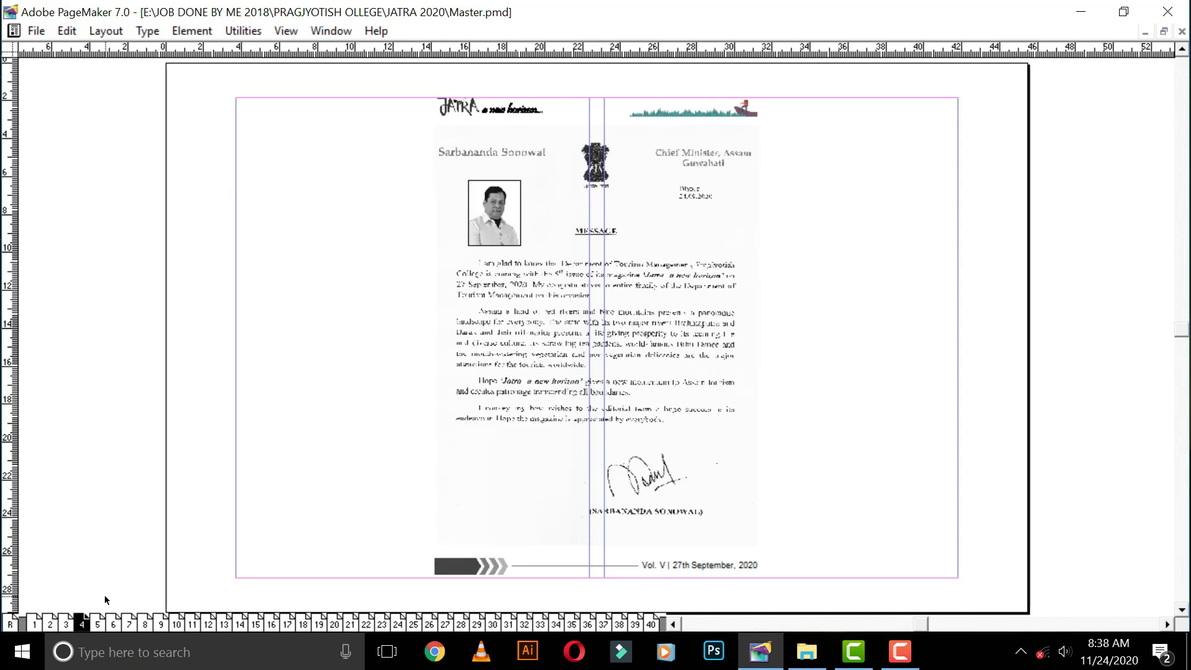
pyautogui.click(35, 623)
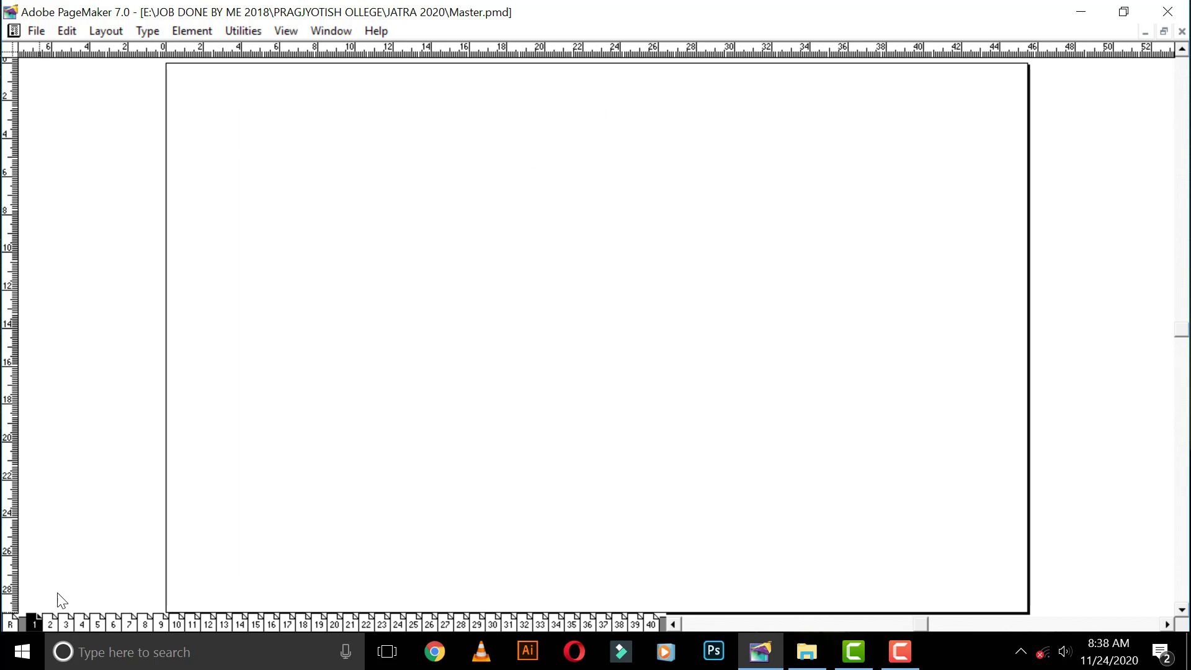
pyautogui.click(649, 268)
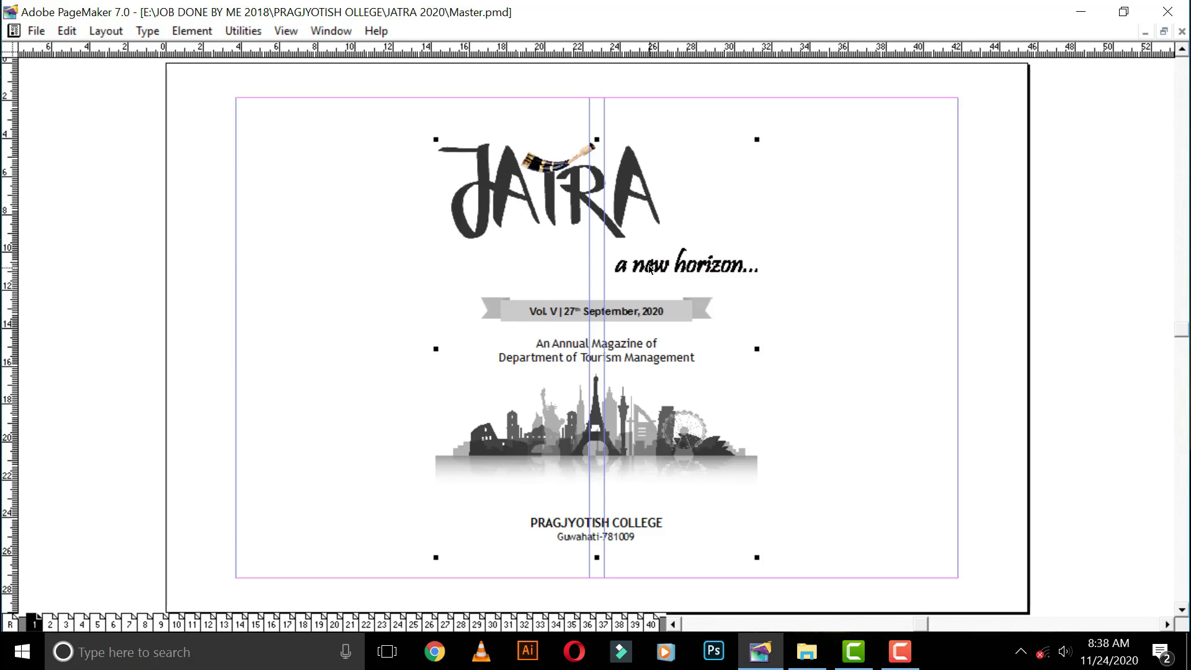
pyautogui.press('pagedown')
pyautogui.press('pagedown')
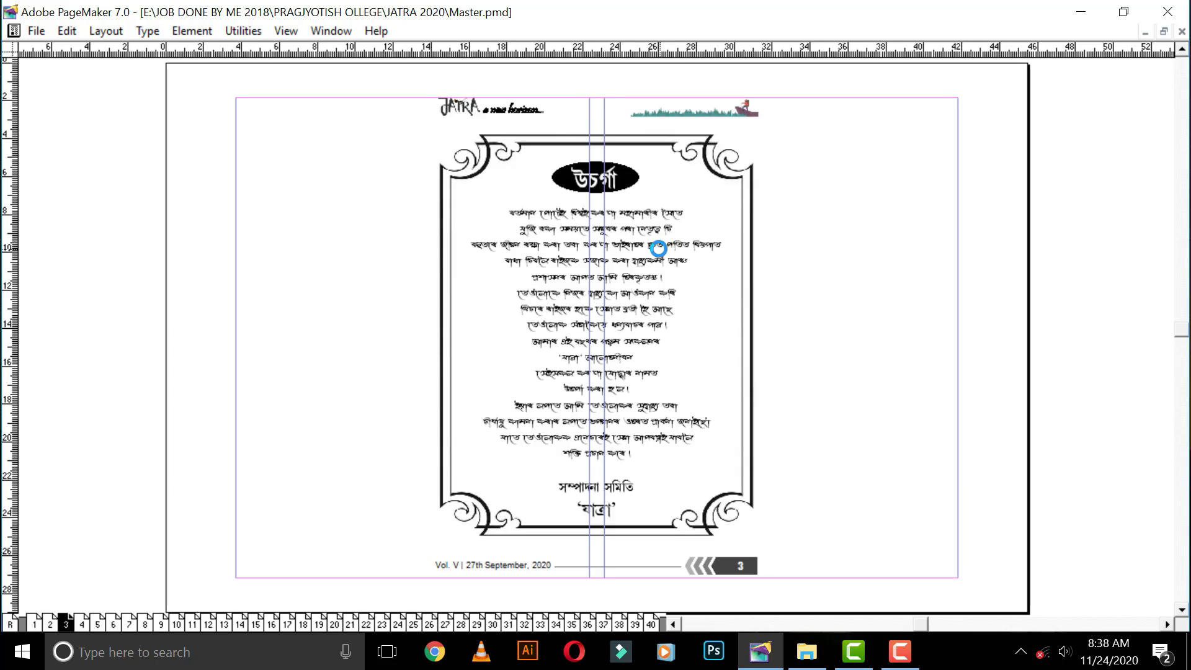
pyautogui.press('pageup')
pyautogui.press('pageup')
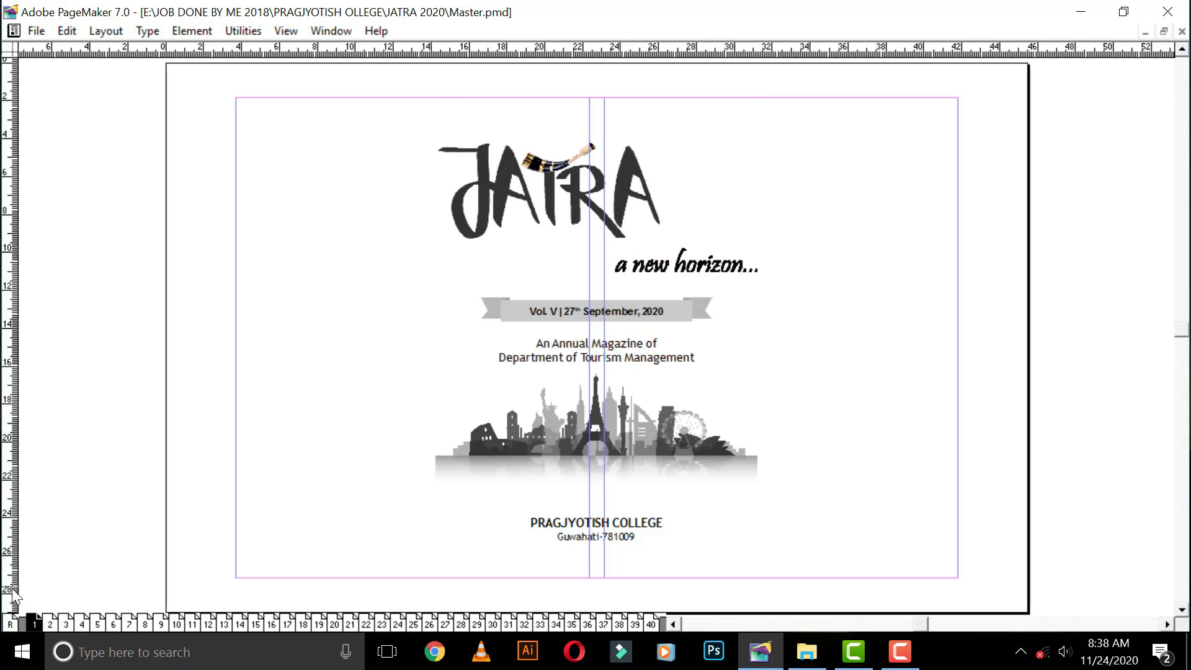
# - Set the master page's column guides to 2 columns with 40 mm between them and check pages 1 and 2
pyautogui.click(11, 624)
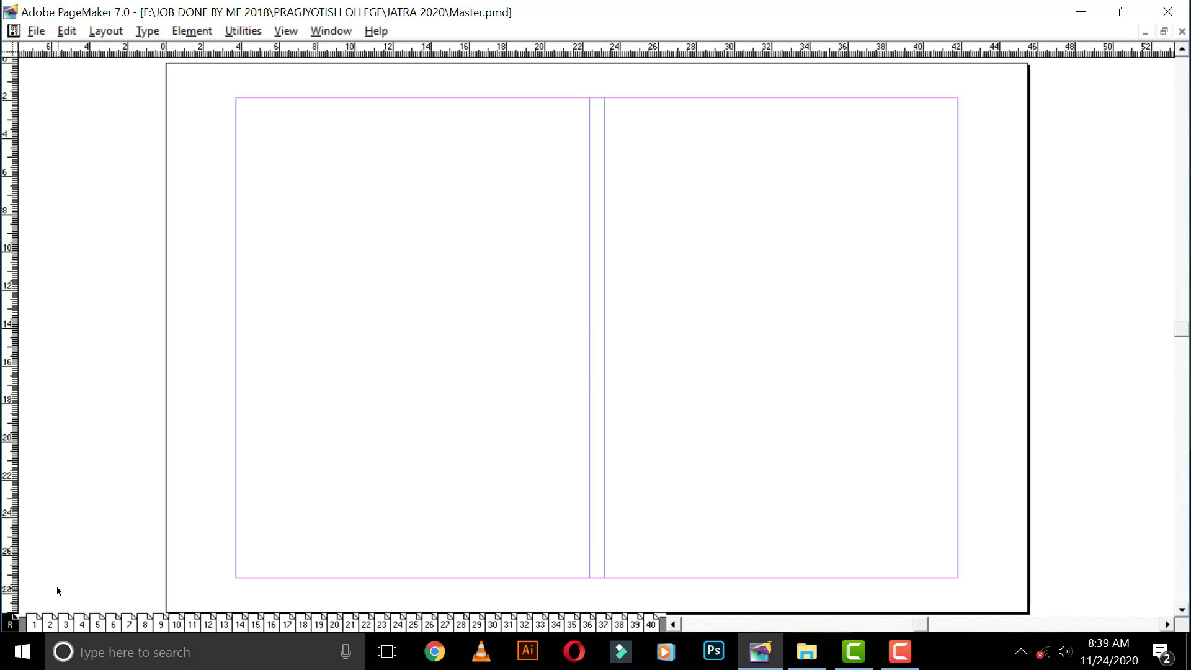
pyautogui.hotkey('alt', 'l')
pyautogui.write('c')
pyautogui.write('2')
pyautogui.press('Tab')
pyautogui.write('40')
pyautogui.press('Return')
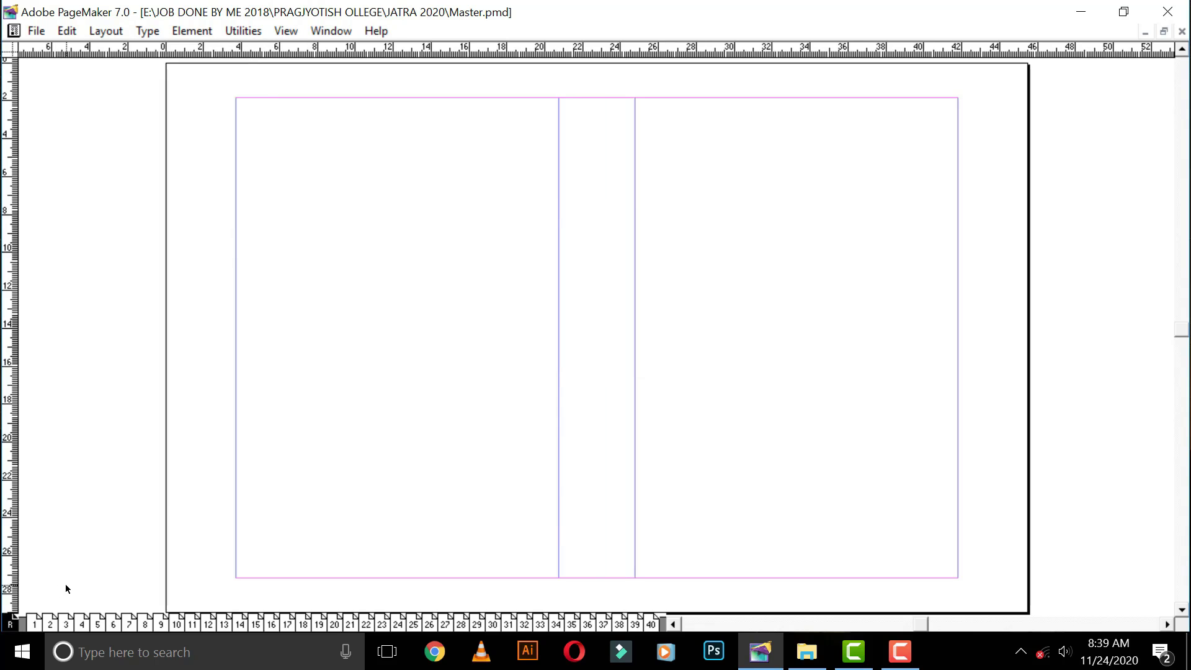
pyautogui.press('pagedown')
pyautogui.press('pagedown')
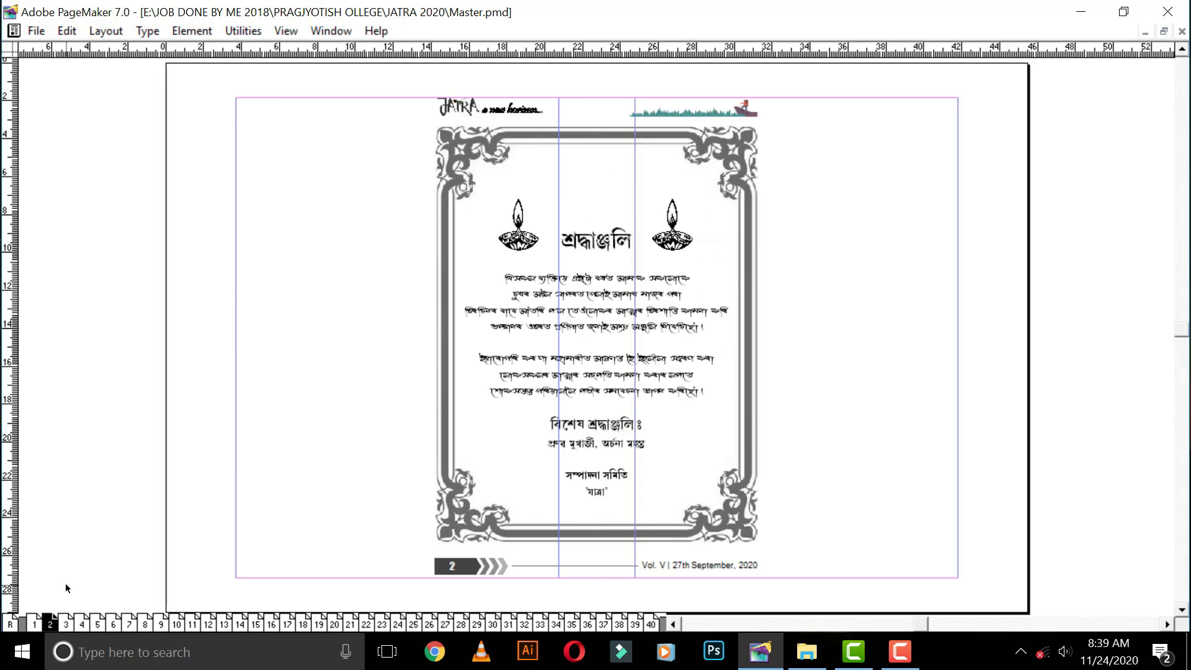
pyautogui.press('pageup')
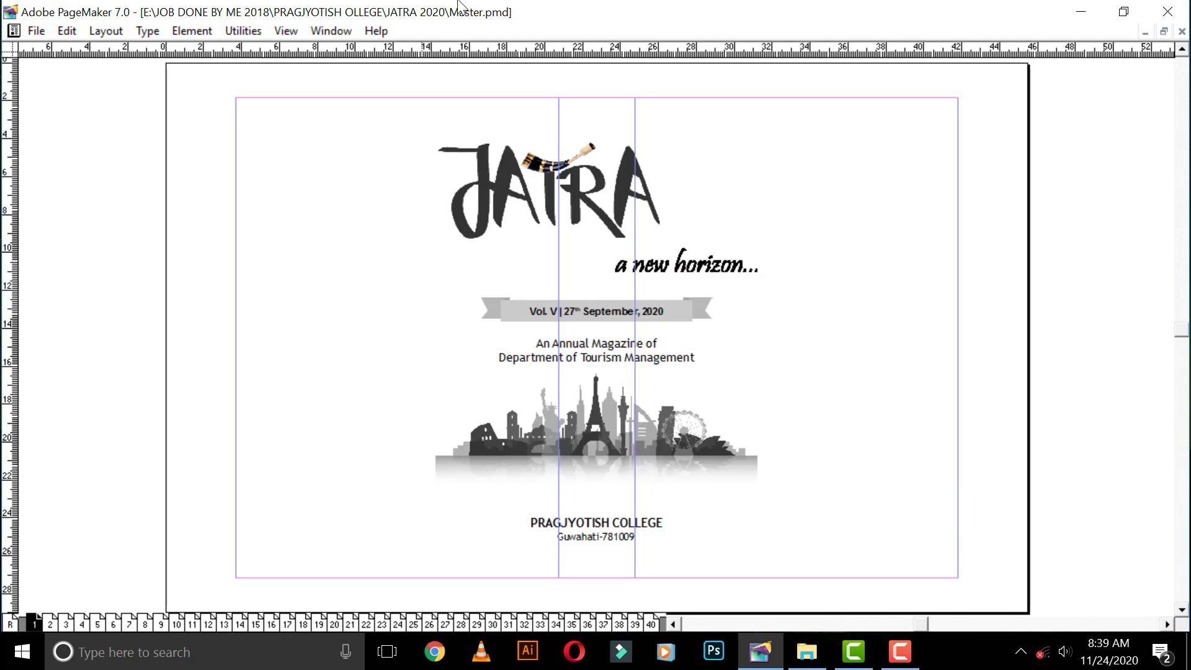
# - Move page 1's cover group out onto the pasteboard beside the sheet and back onto the page
pyautogui.click(505, 191)
pyautogui.click(757, 146)
pyautogui.moveTo(733, 170)
pyautogui.mouseDown()
pyautogui.moveTo(692, 233)
pyautogui.moveTo(294, 400)
pyautogui.mouseUp()
pyautogui.moveTo(925, 122)
pyautogui.mouseDown()
pyautogui.moveTo(959, 149)
pyautogui.moveTo(936, 154)
pyautogui.mouseUp()
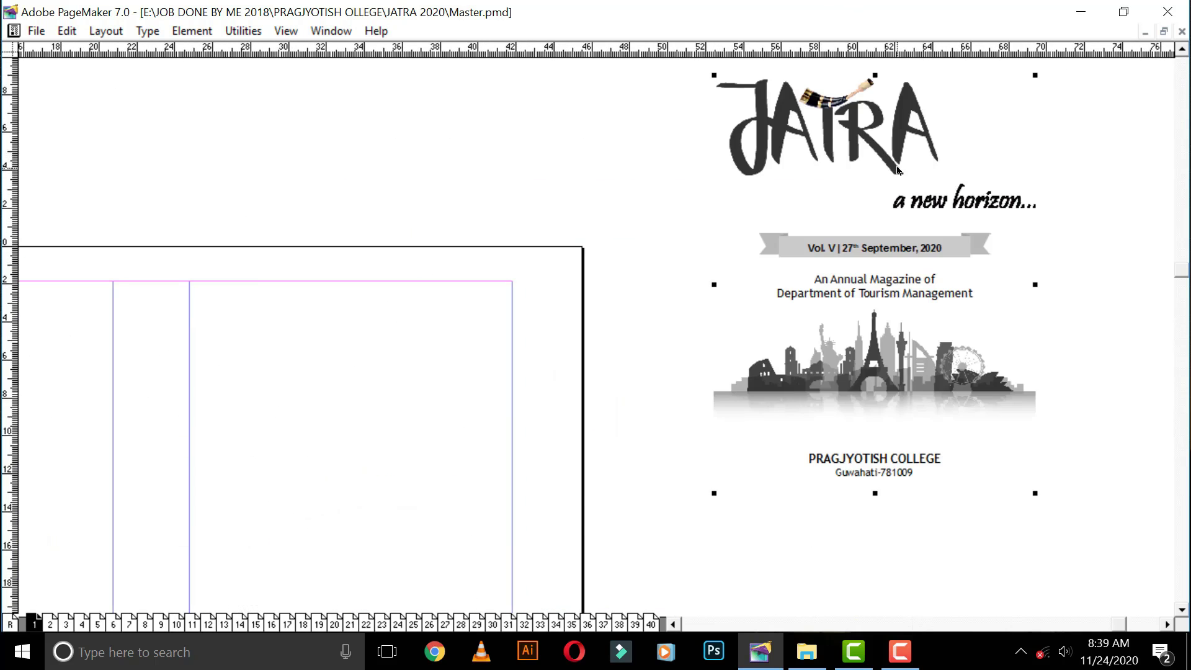
pyautogui.moveTo(819, 170); pyautogui.dragTo(246, 374)
pyautogui.moveTo(442, 328); pyautogui.dragTo(823, 205)
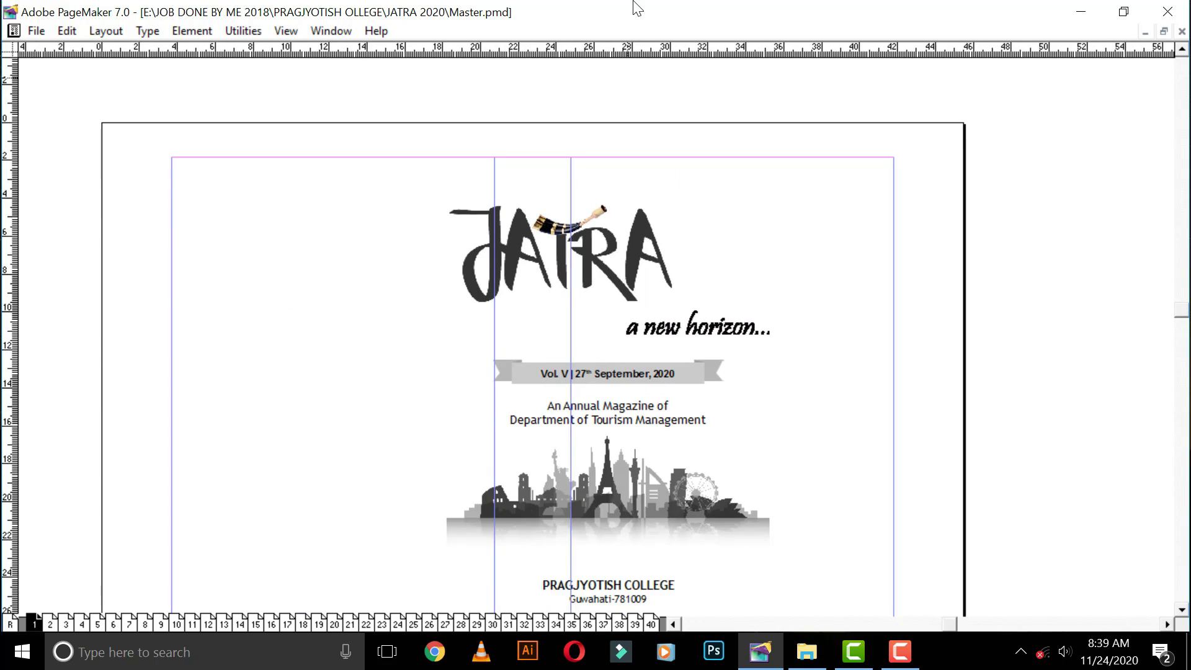
# - Display the entire pasteboard and look through pages 1 to 4, returning to page 1
pyautogui.click(287, 31)
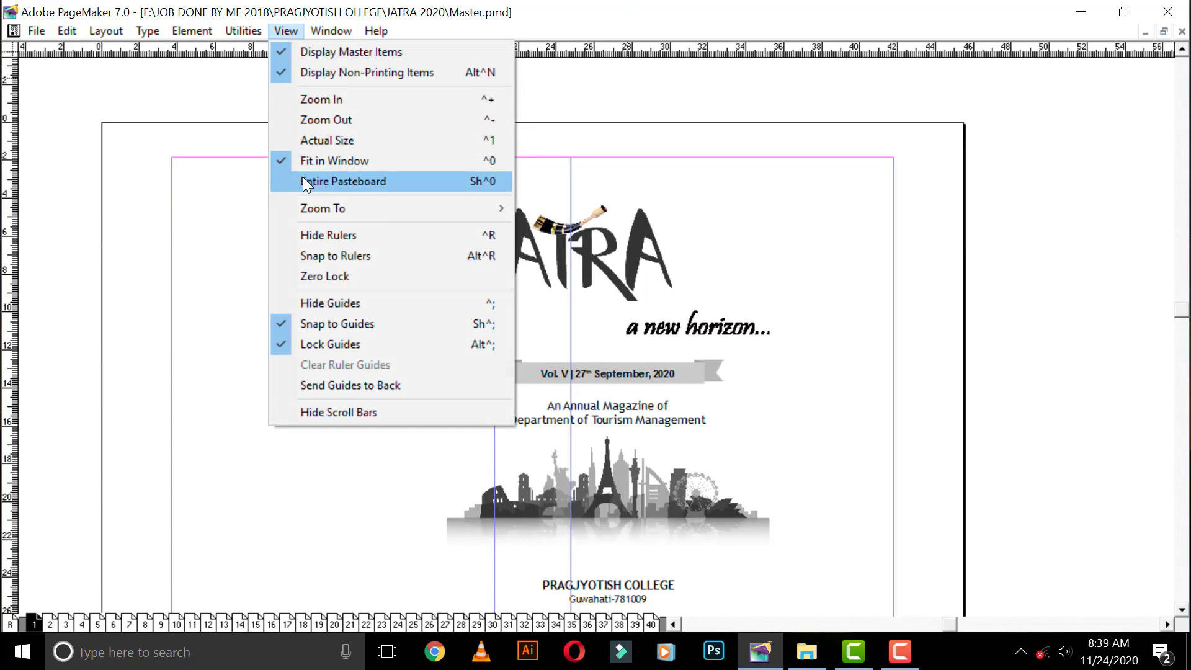
pyautogui.click(331, 161)
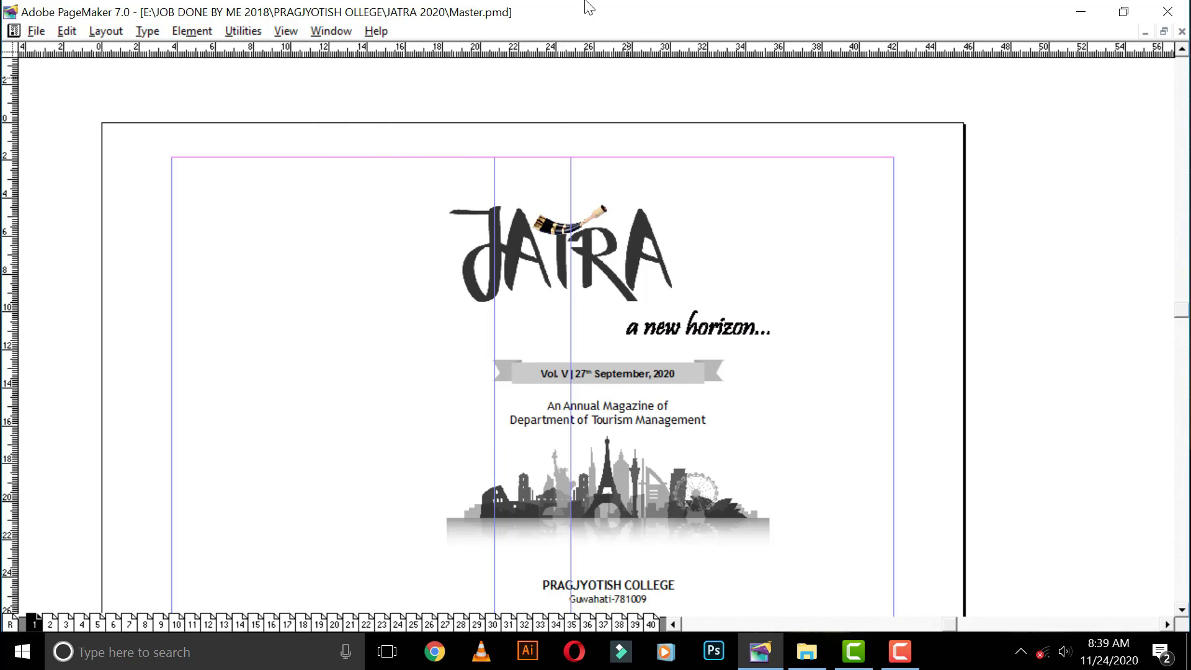
pyautogui.hotkey('alt', 'v')
pyautogui.press('e')
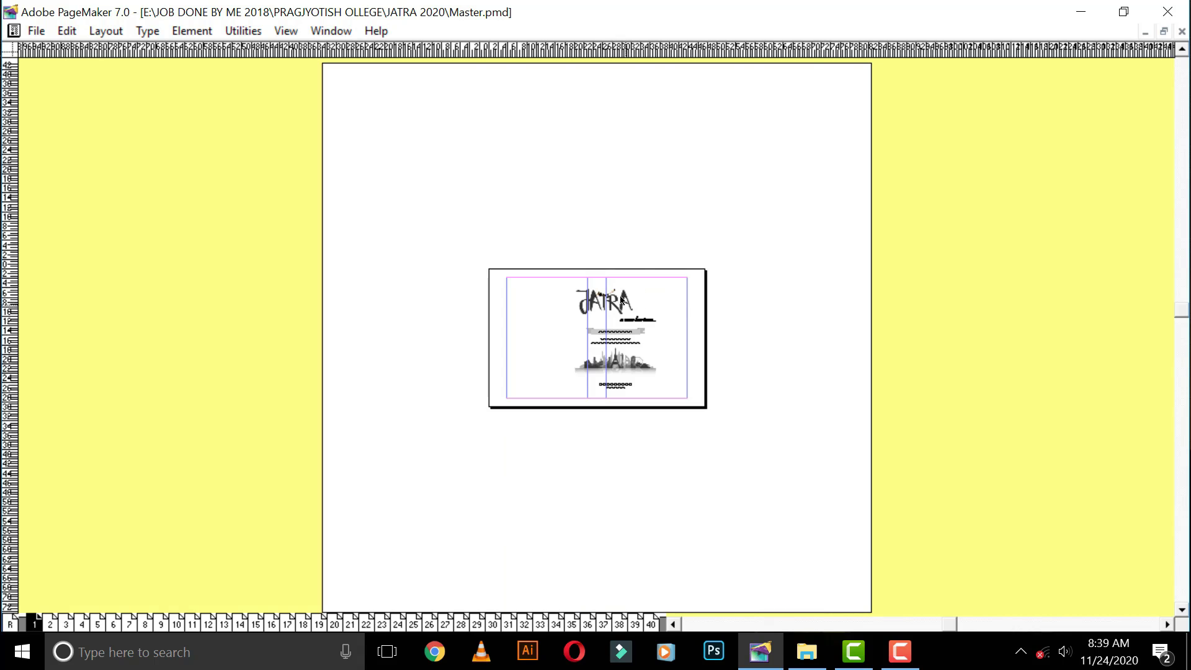
pyautogui.hotkey('ctrl', 'a')
pyautogui.click(639, 266)
pyautogui.click(631, 327)
pyautogui.press('F12')
pyautogui.press('F12')
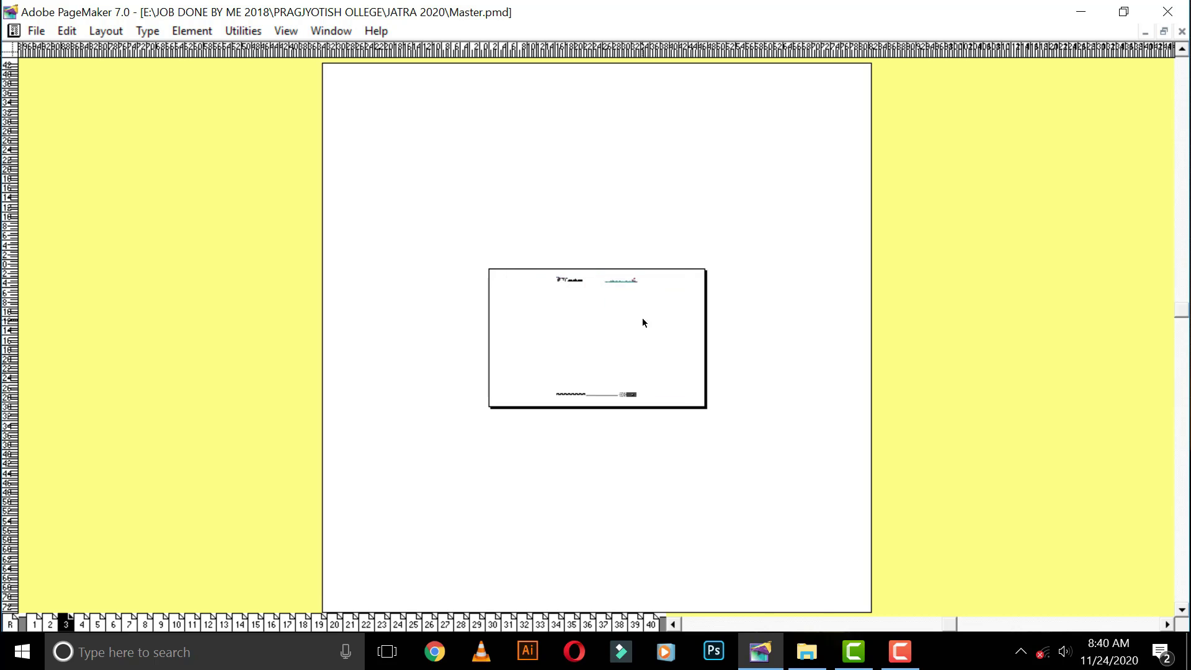
pyautogui.press('F12')
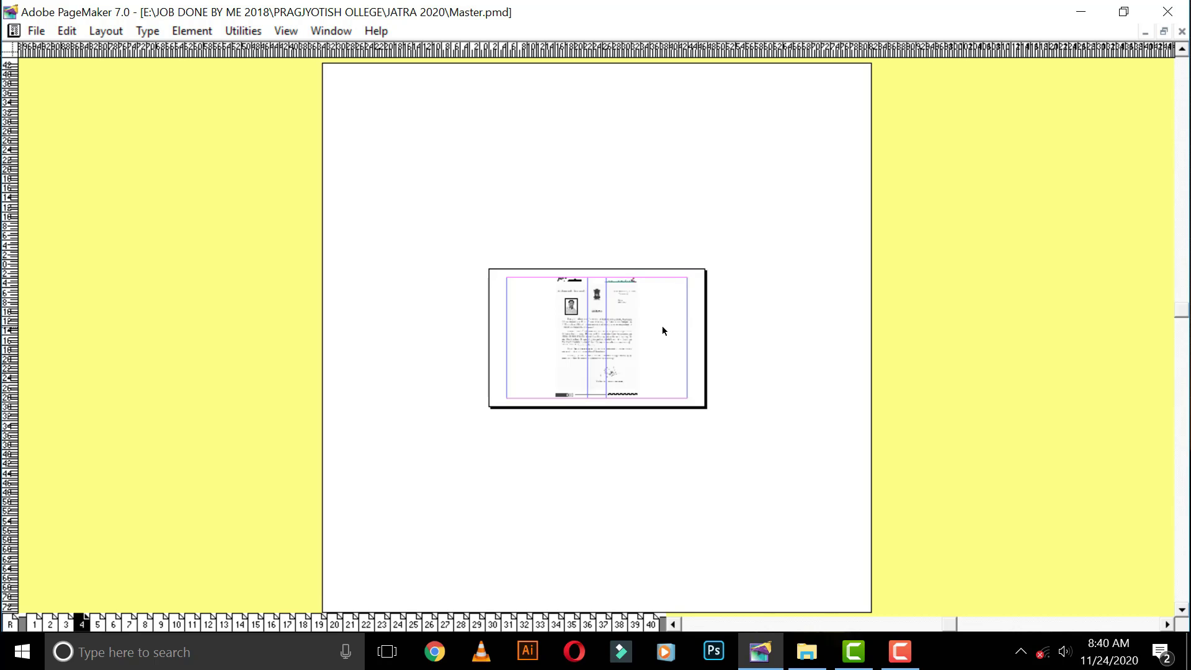
pyautogui.press('F11')
pyautogui.press('F11')
pyautogui.press('F11')
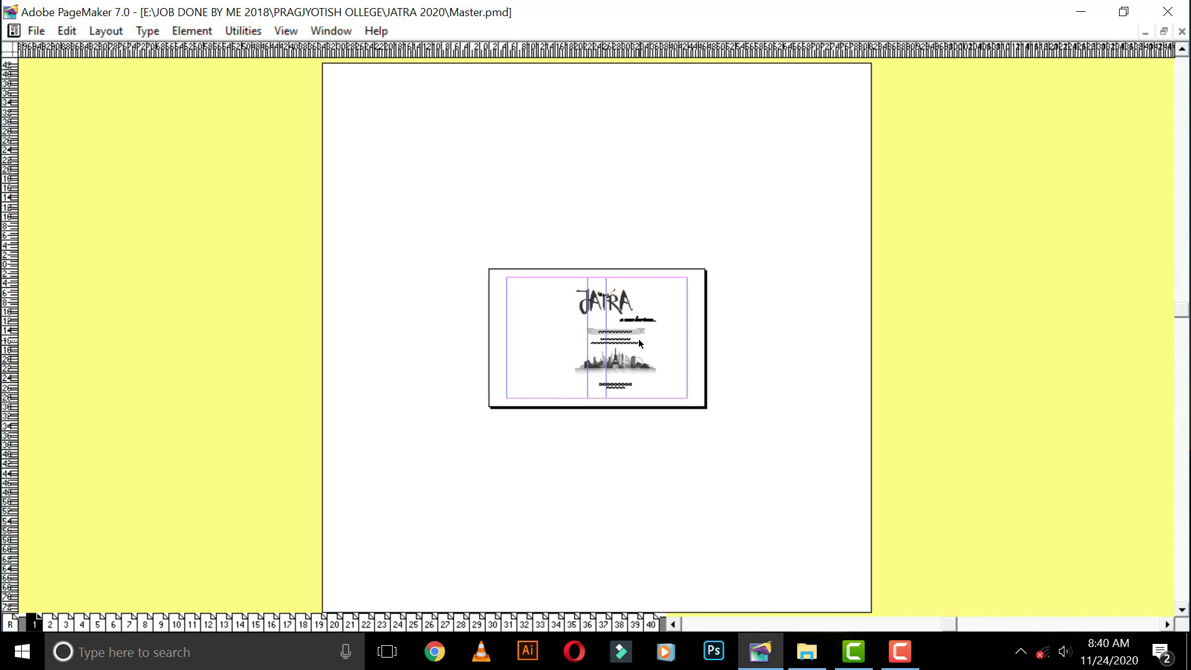
# - Move the groups of pages 1 and 2 onto the pasteboard above the sheet and those of pages 3 and 4 below it
pyautogui.moveTo(627, 332); pyautogui.dragTo(691, 194)
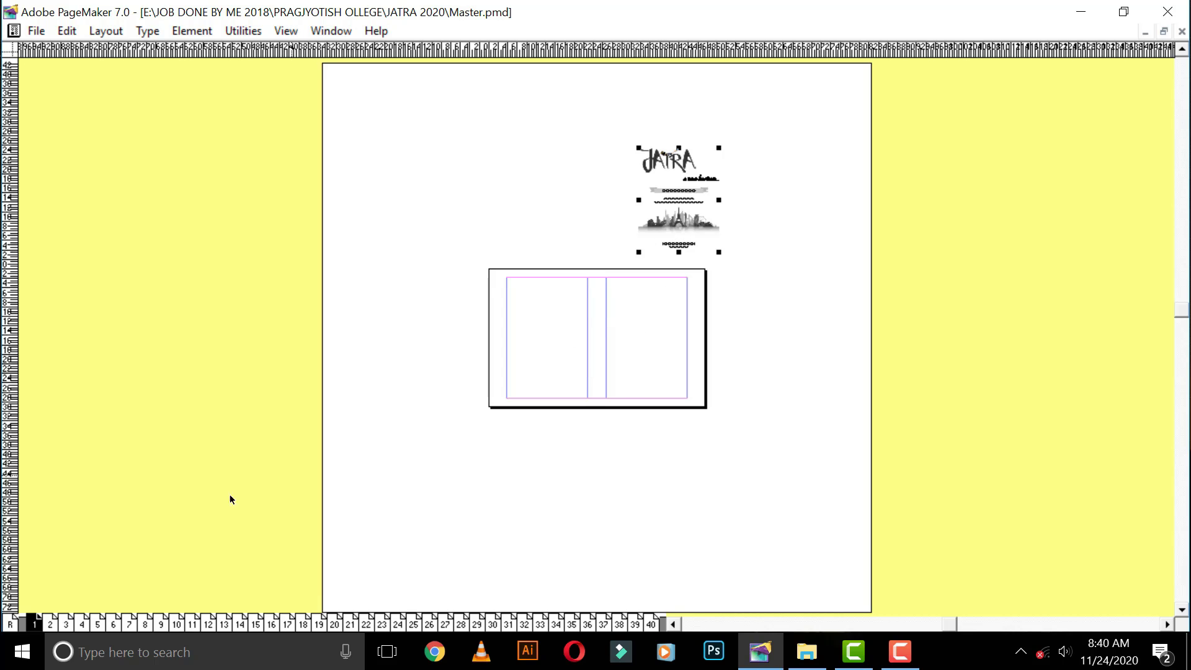
pyautogui.press('F12')
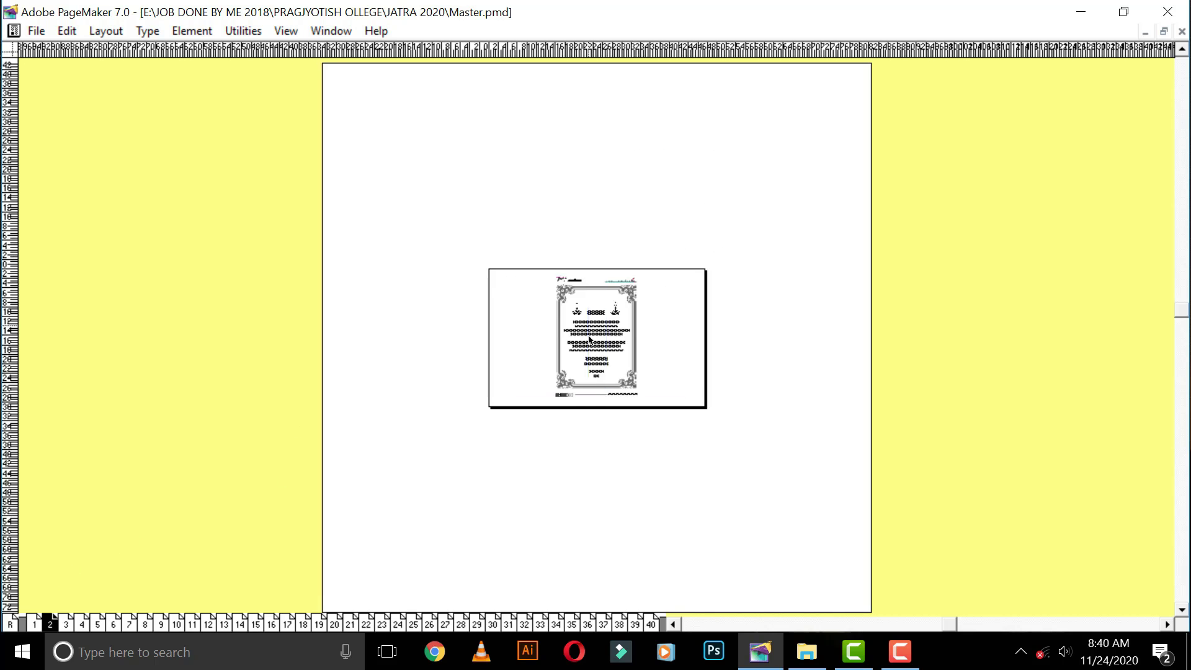
pyautogui.moveTo(639, 323); pyautogui.dragTo(790, 189)
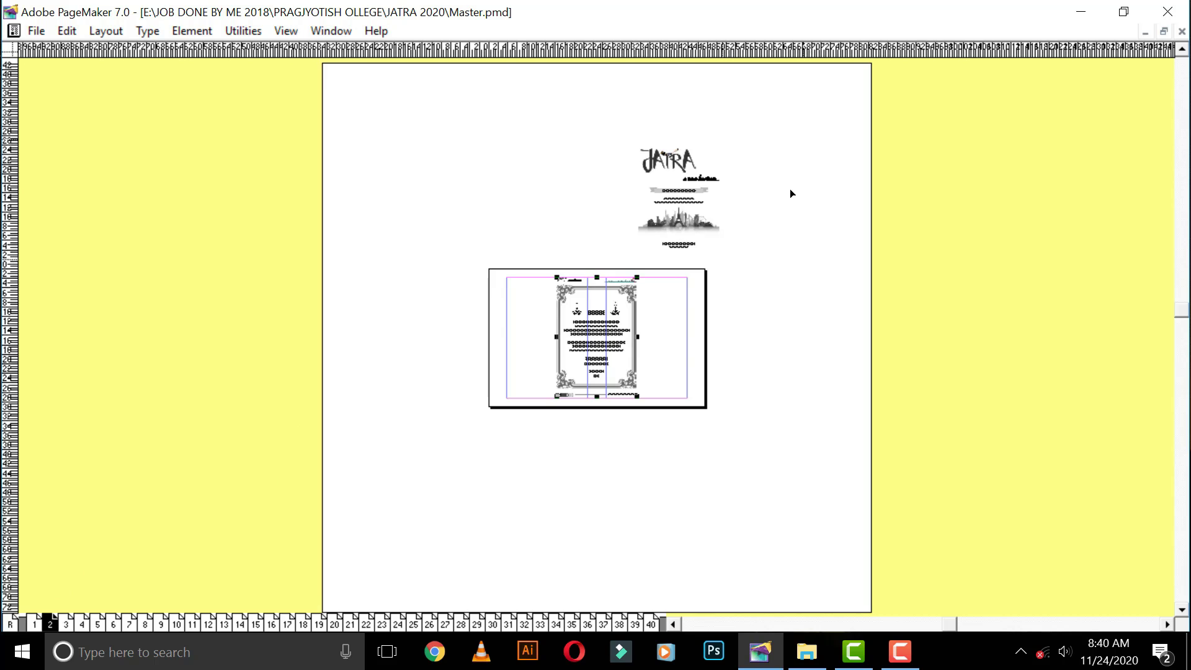
pyautogui.press('F12')
pyautogui.moveTo(588, 322); pyautogui.dragTo(688, 471)
pyautogui.press('F12')
pyautogui.moveTo(627, 356); pyautogui.dragTo(792, 472)
# - Move the groups of pages 5 and 6 onto the pasteboard at the sheet's upper left and those of pages 7 and 8 at its lower left
pyautogui.press('F12')
pyautogui.moveTo(600, 329); pyautogui.dragTo(502, 162)
pyautogui.press('F12')
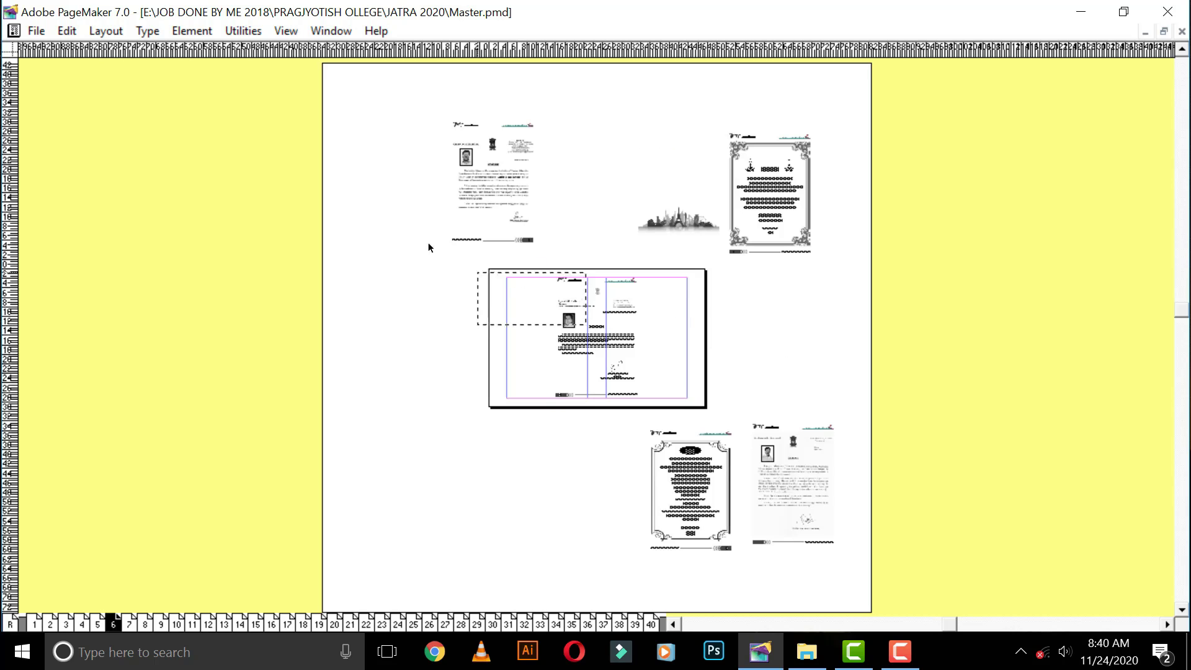
pyautogui.moveTo(561, 330); pyautogui.dragTo(378, 188)
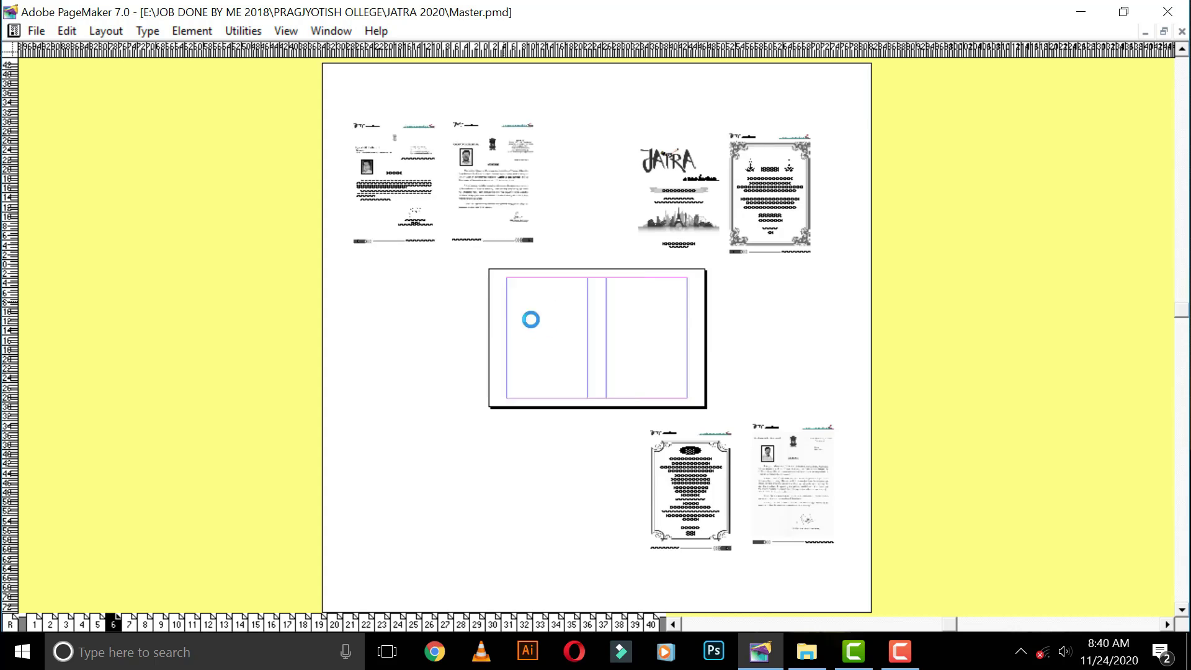
pyautogui.press('F12')
pyautogui.moveTo(592, 330); pyautogui.dragTo(491, 483)
pyautogui.press('F12')
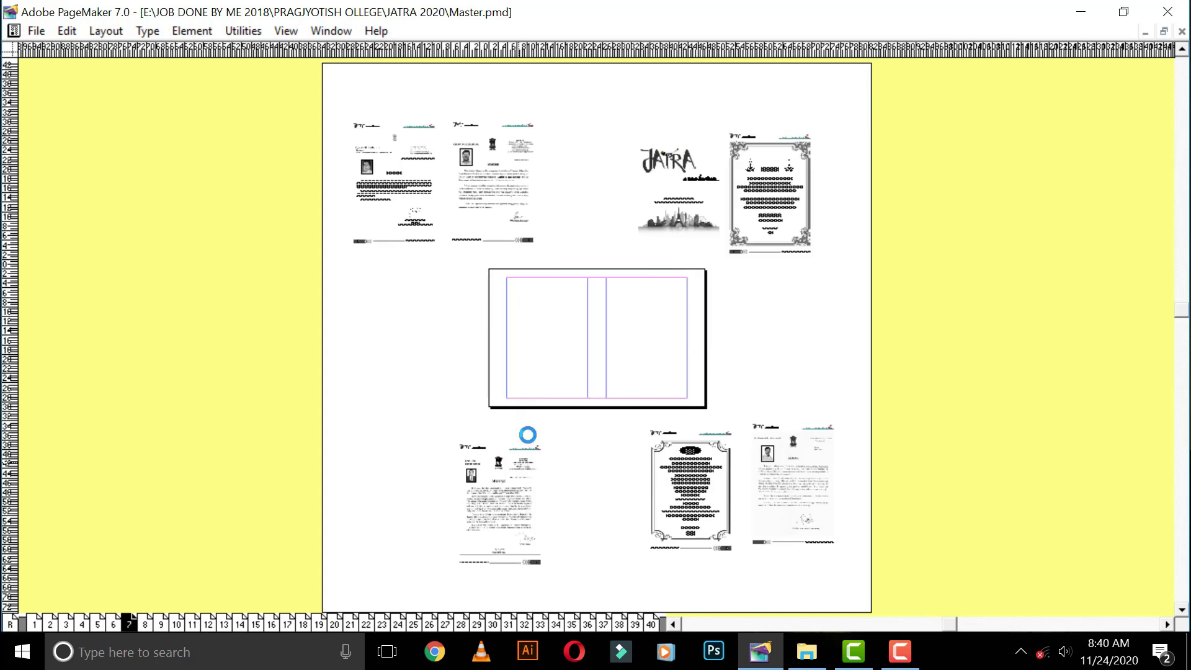
pyautogui.moveTo(555, 339); pyautogui.dragTo(378, 485)
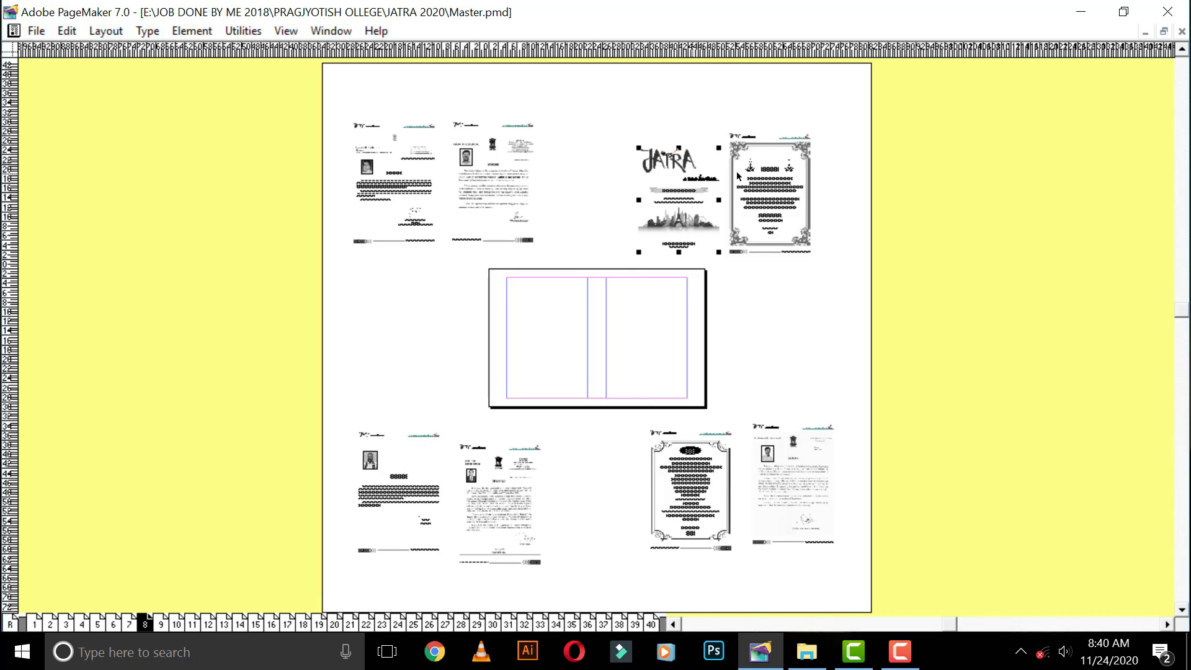
# - Go over the page groups parked around the sheet one by one to review their order
pyautogui.click(679, 489)
pyautogui.click(390, 185)
pyautogui.click(489, 477)
pyautogui.click(415, 490)
pyautogui.click(757, 341)
# - Place the cover group in the right column of page 1 and the ornate-bordered page 2 group in the left column of page 2
pyautogui.click(35, 623)
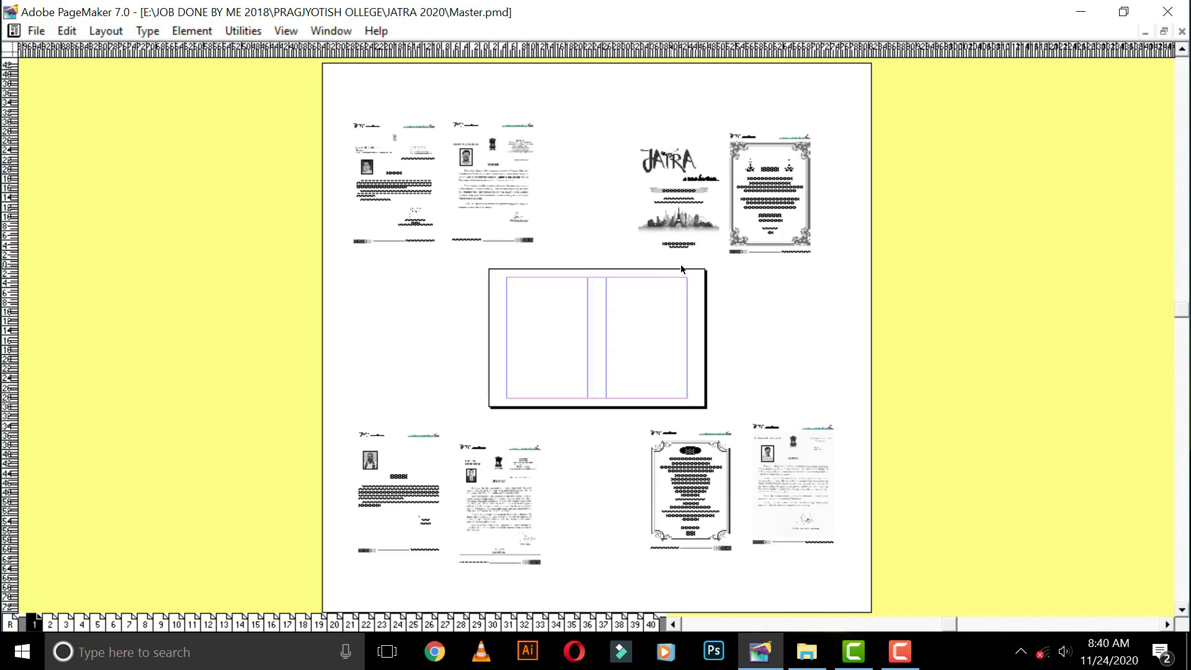
pyautogui.click(680, 203)
pyautogui.moveTo(680, 202); pyautogui.dragTo(646, 334)
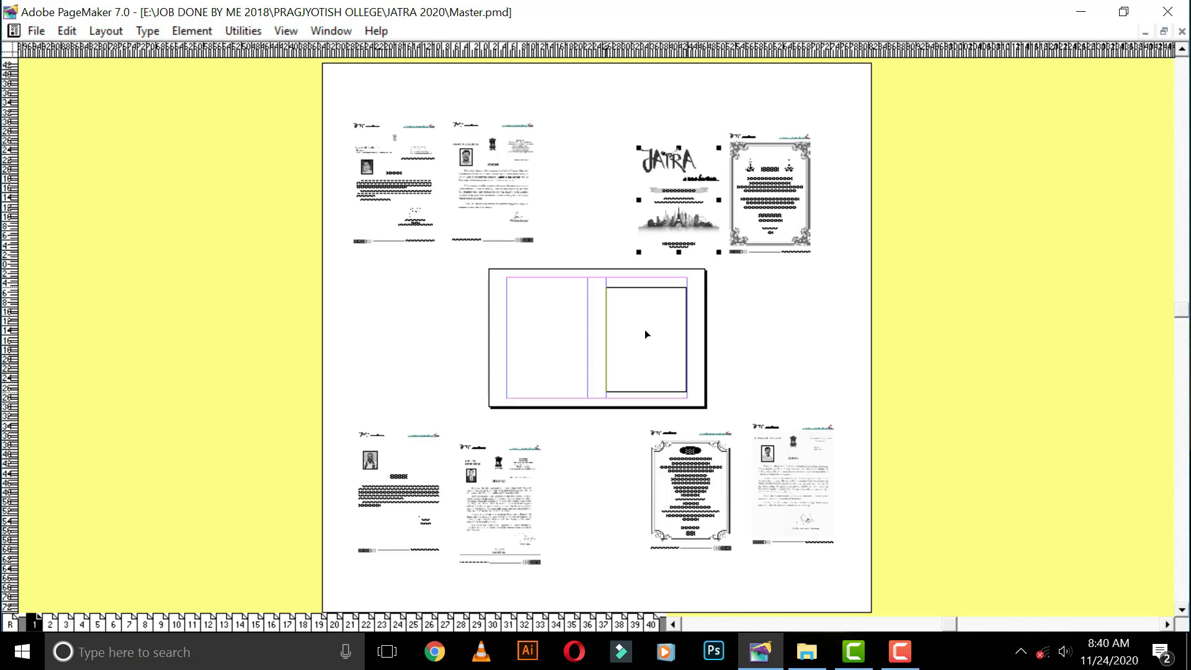
pyautogui.moveTo(645, 334); pyautogui.dragTo(645, 335)
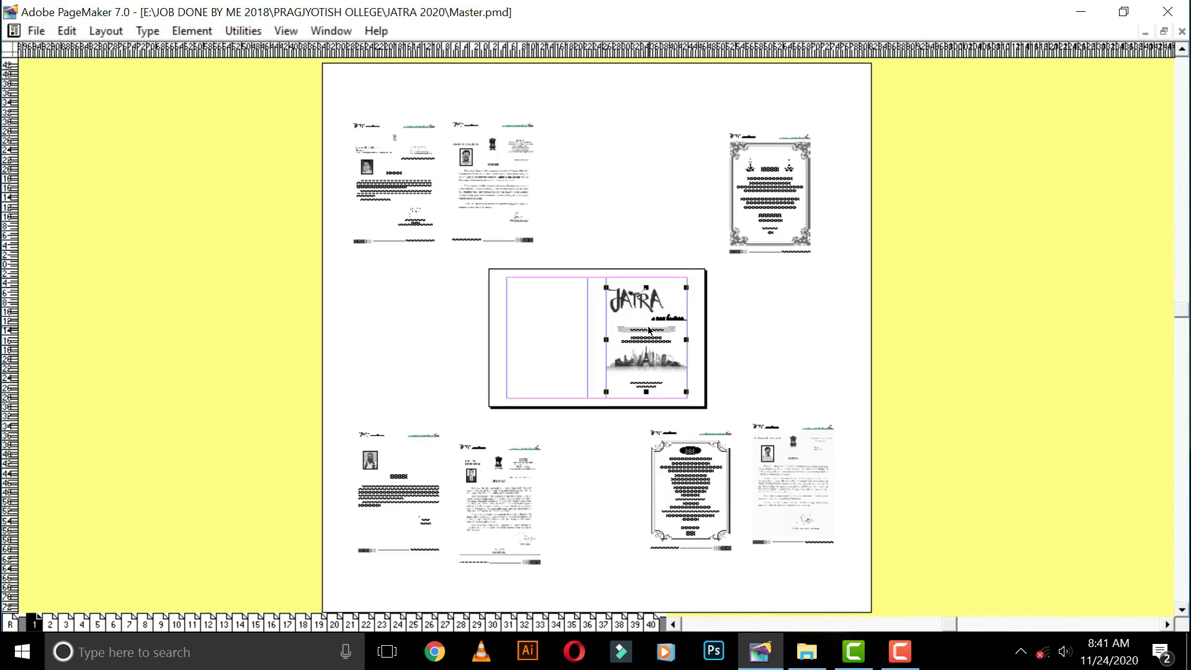
pyautogui.click(52, 623)
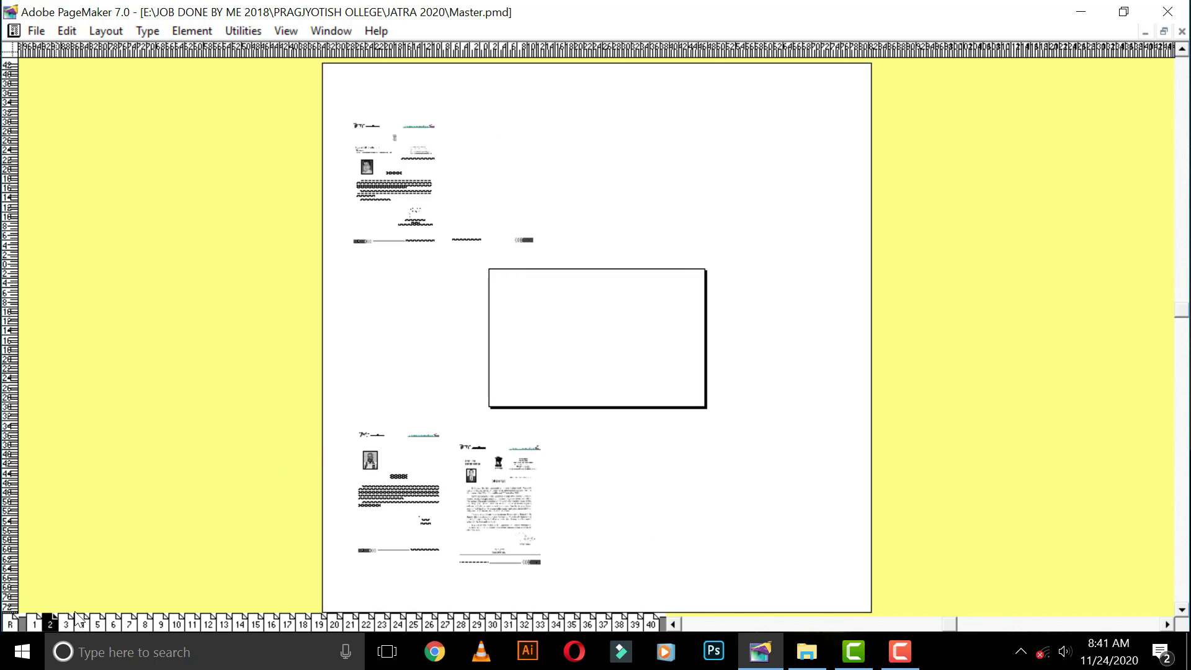
pyautogui.moveTo(774, 213); pyautogui.dragTo(555, 334)
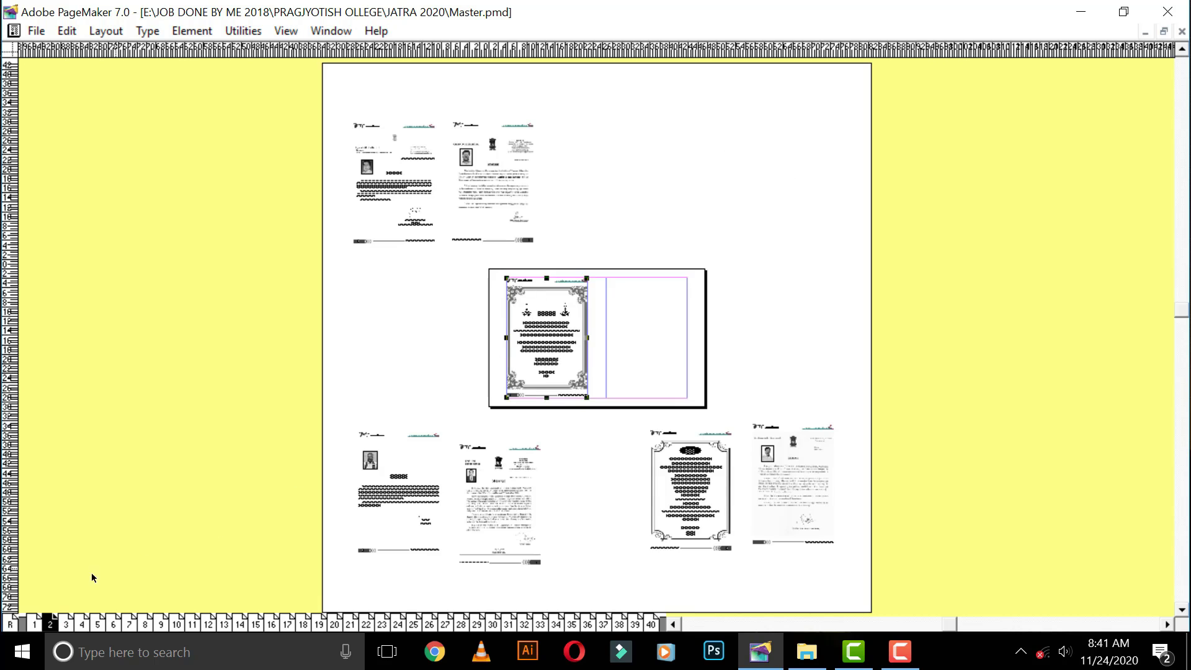
# - Place the bordered page 3 group in the right column of page 3 and the page 4 letter in the left column of page 4
pyautogui.click(34, 623)
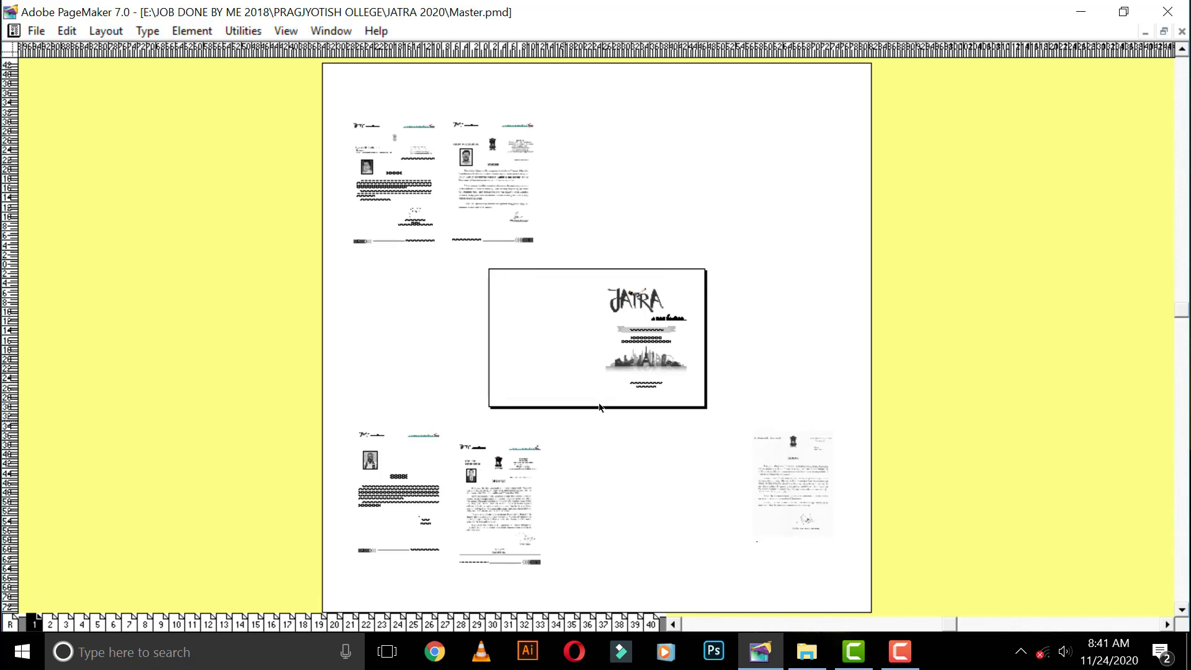
pyautogui.click(664, 335)
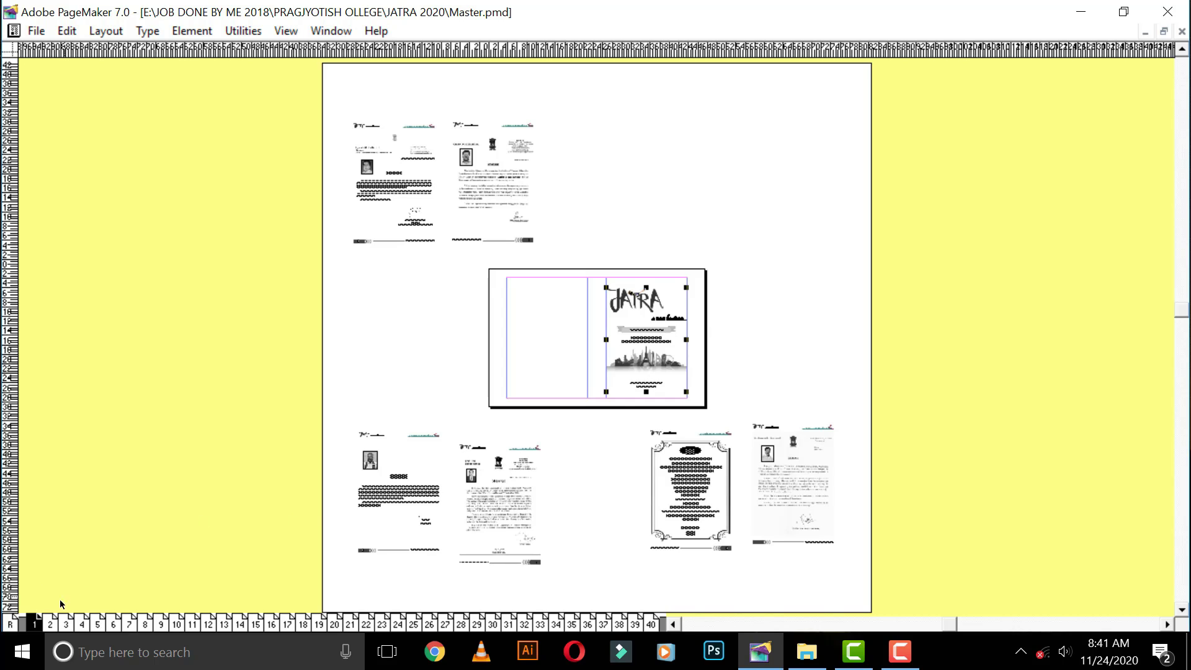
pyautogui.click(51, 624)
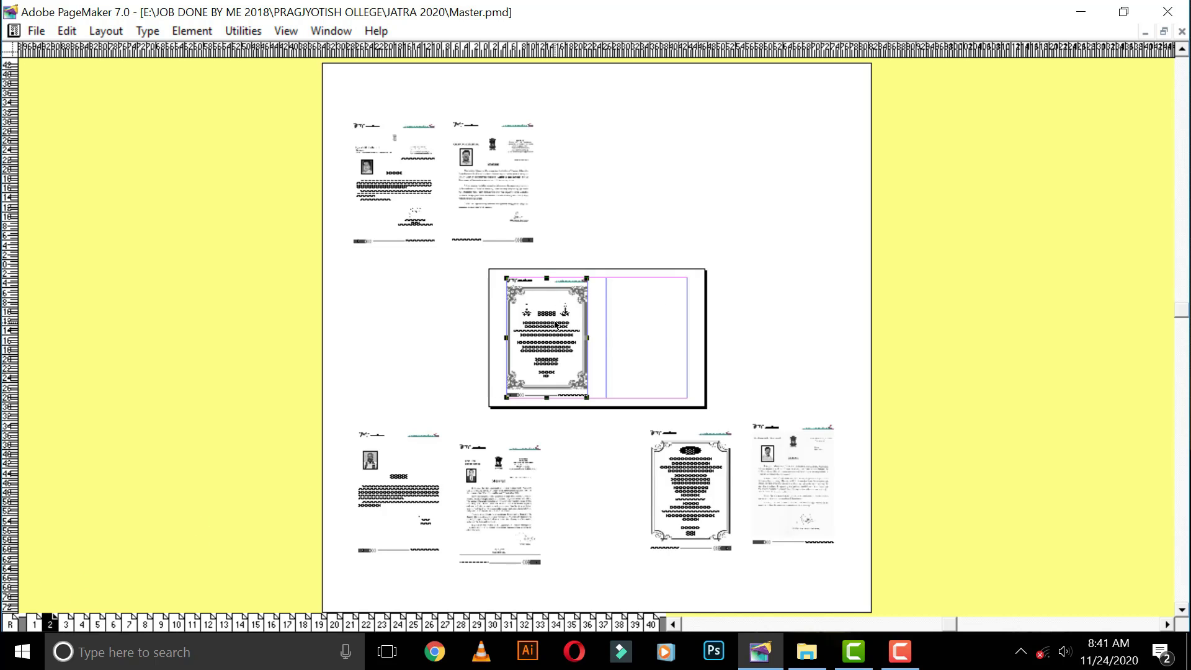
pyautogui.click(704, 476)
pyautogui.click(67, 624)
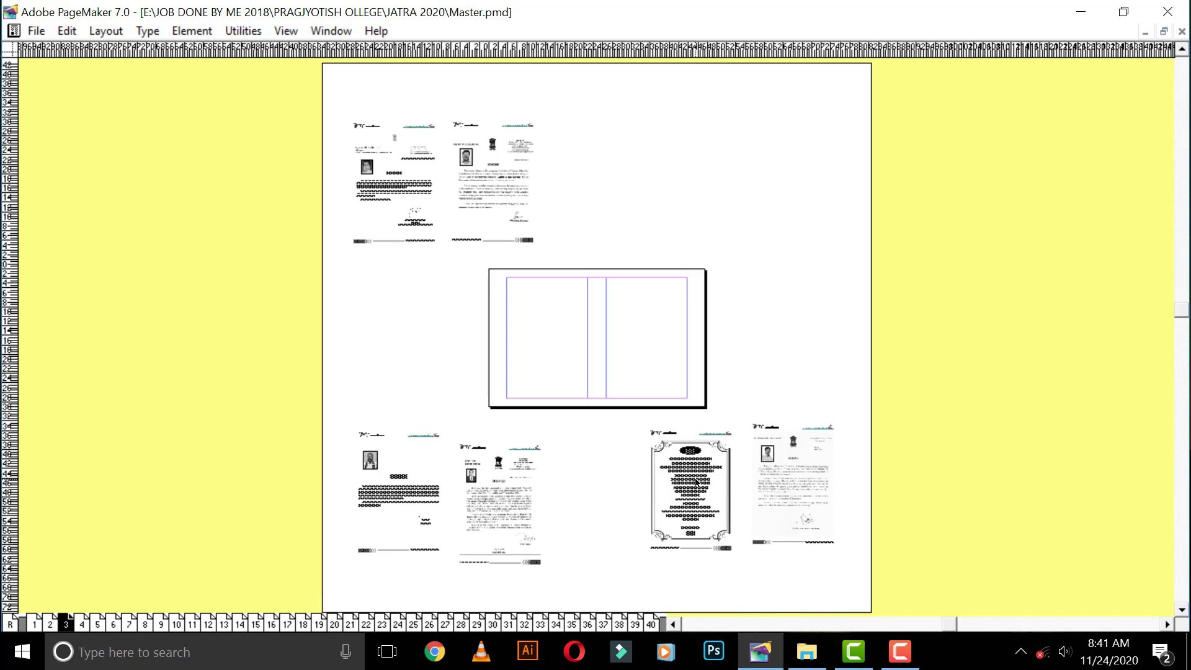
pyautogui.moveTo(696, 487); pyautogui.dragTo(649, 332)
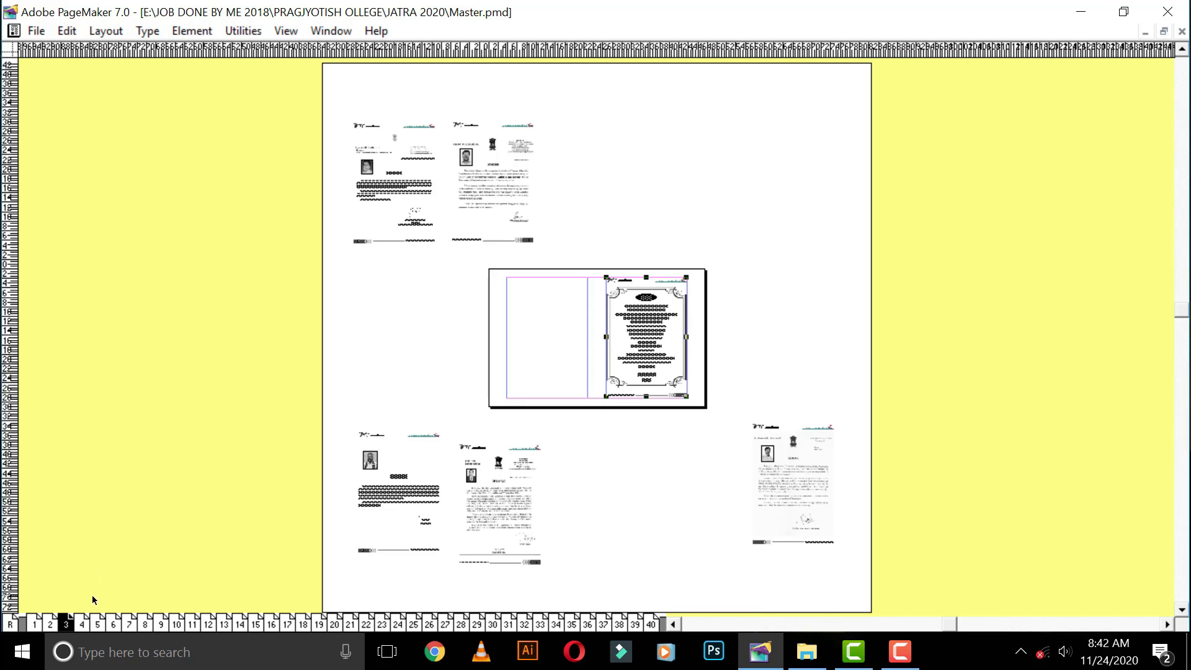
pyautogui.click(83, 617)
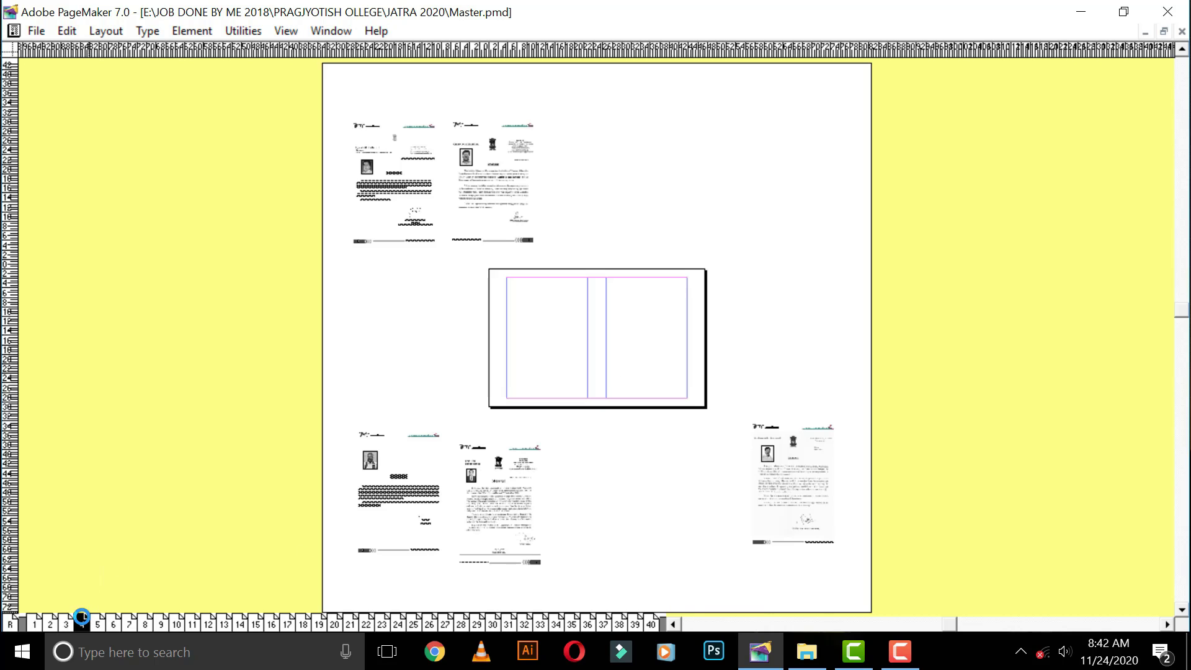
pyautogui.moveTo(820, 485); pyautogui.dragTo(577, 334)
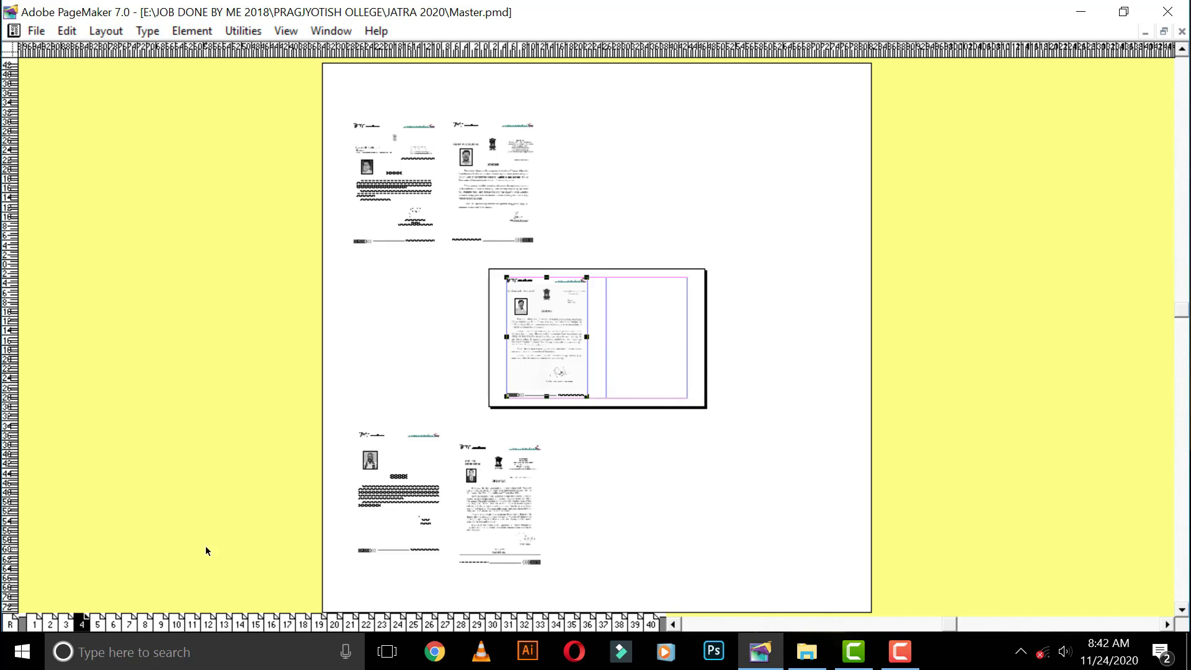
# - Review the placed groups on pages 1, 2, 3 and 4 in order
pyautogui.click(34, 622)
pyautogui.click(656, 343)
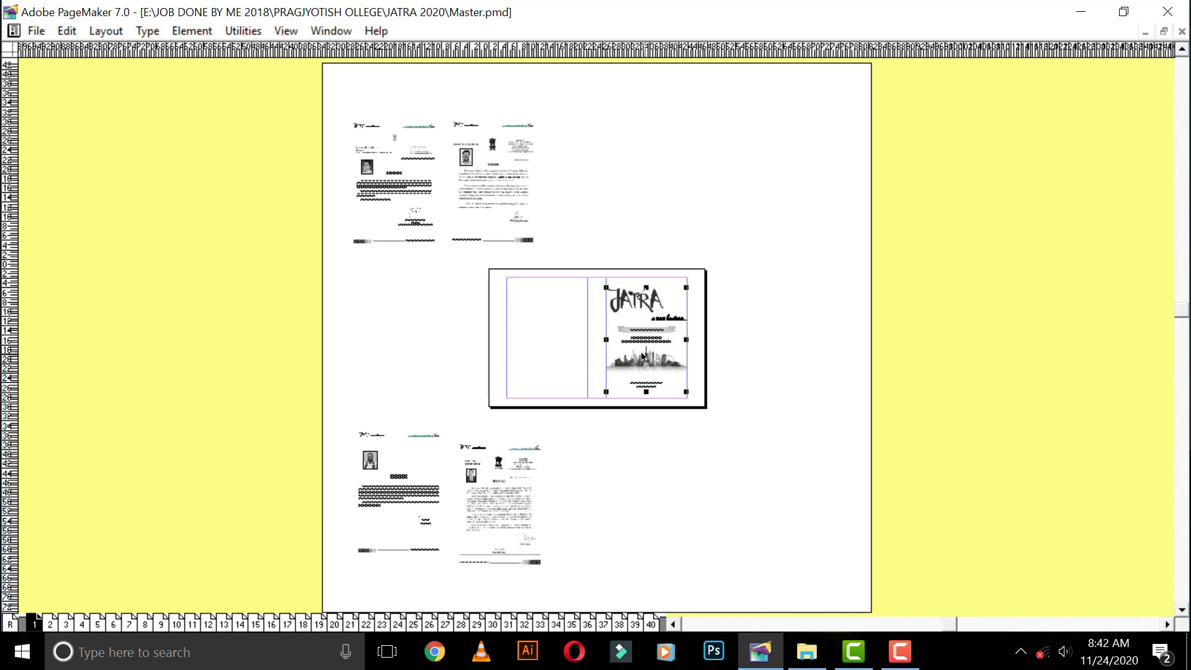
pyautogui.click(50, 622)
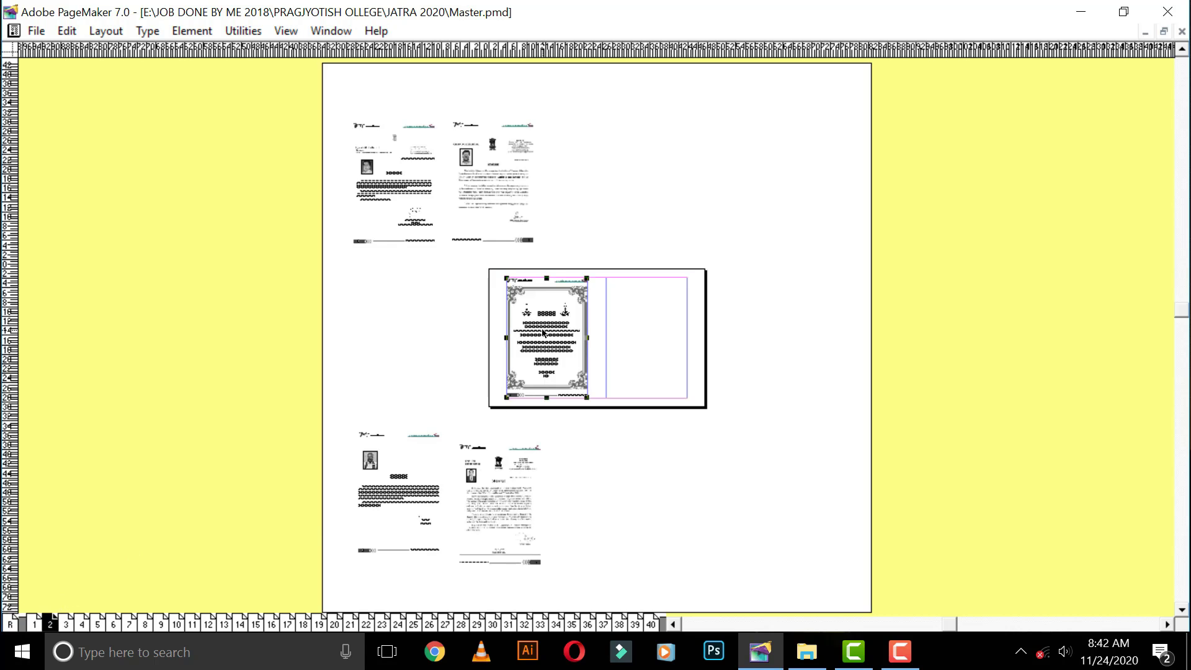
pyautogui.click(66, 622)
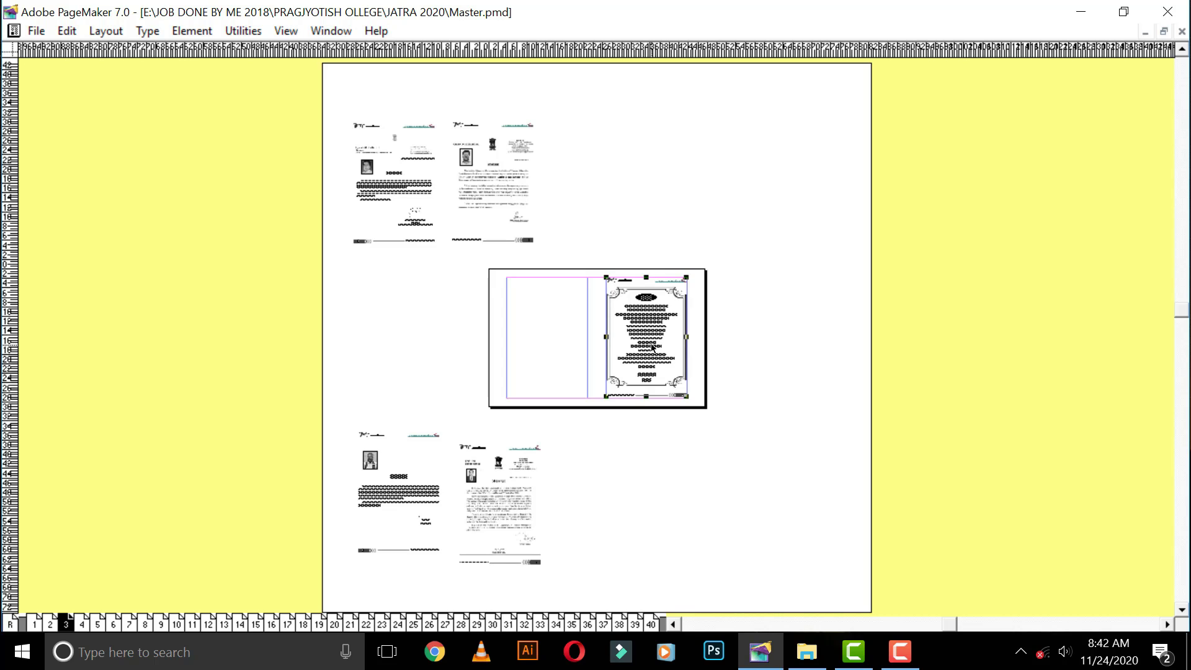
pyautogui.click(83, 622)
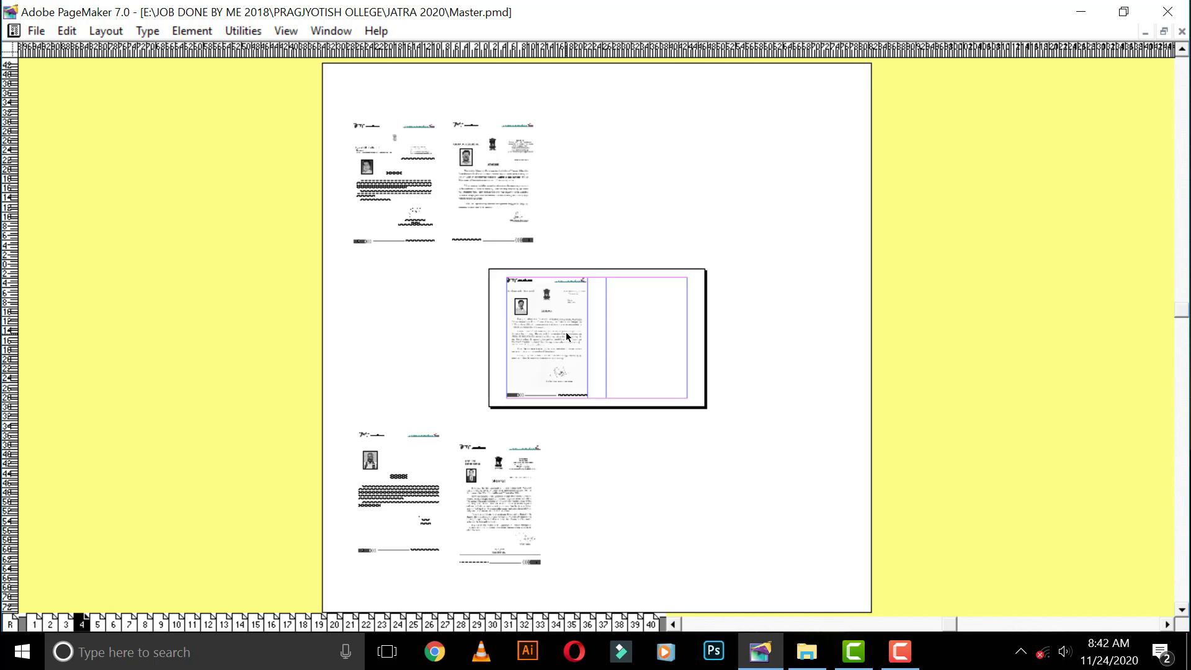
# - Place the page 5 letter group in the right column of page 4 and check it against the group beside it
pyautogui.click(492, 178)
pyautogui.moveTo(490, 184); pyautogui.dragTo(644, 336)
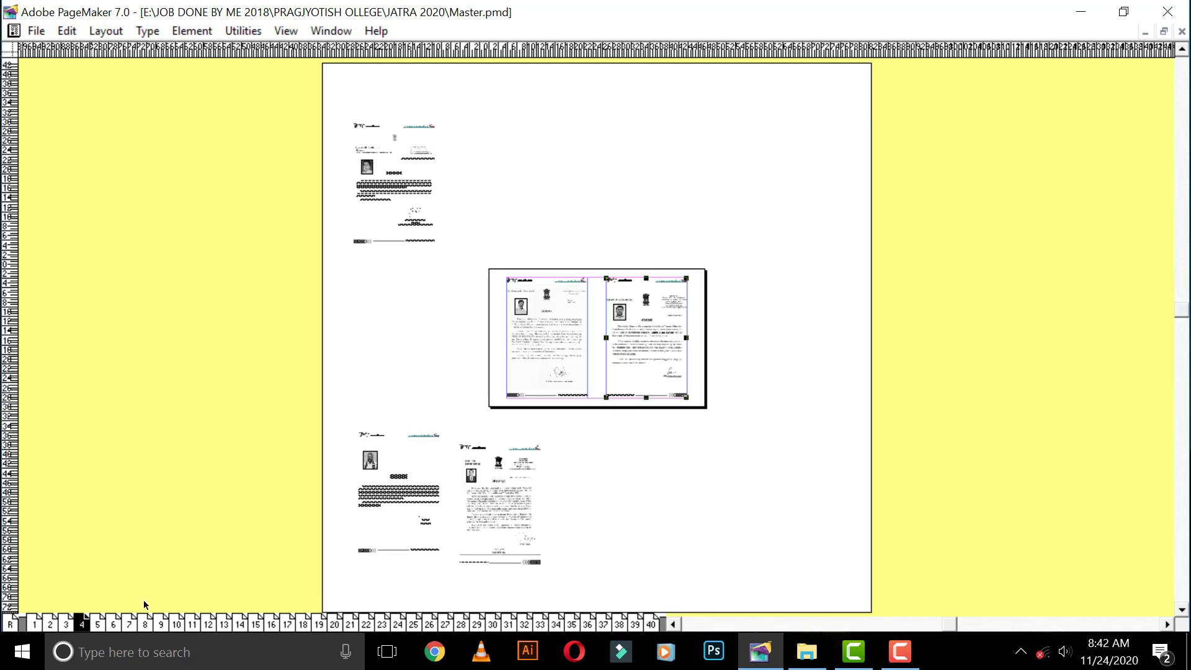
pyautogui.click(531, 329)
pyautogui.click(646, 328)
pyautogui.click(556, 327)
pyautogui.click(642, 323)
# - Place the page 6 group in the left column of page 3 and the page 7 letter in the right column of page 2
pyautogui.click(66, 622)
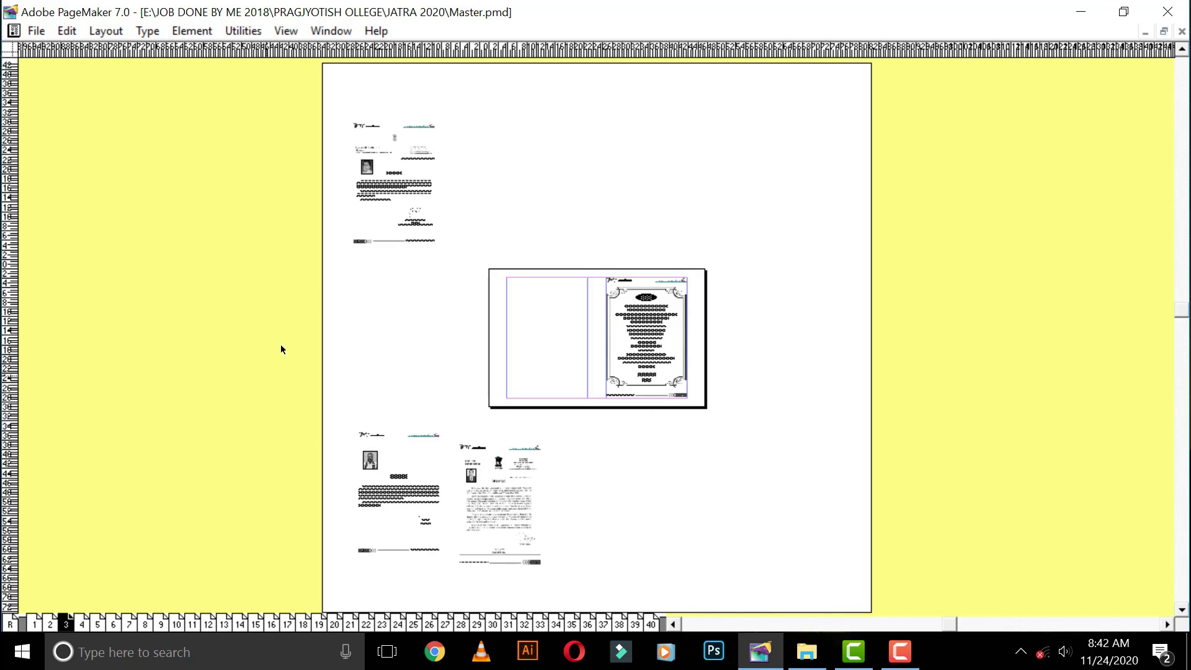
pyautogui.moveTo(389, 189)
pyautogui.mouseDown()
pyautogui.moveTo(453, 276)
pyautogui.moveTo(543, 346)
pyautogui.mouseUp()
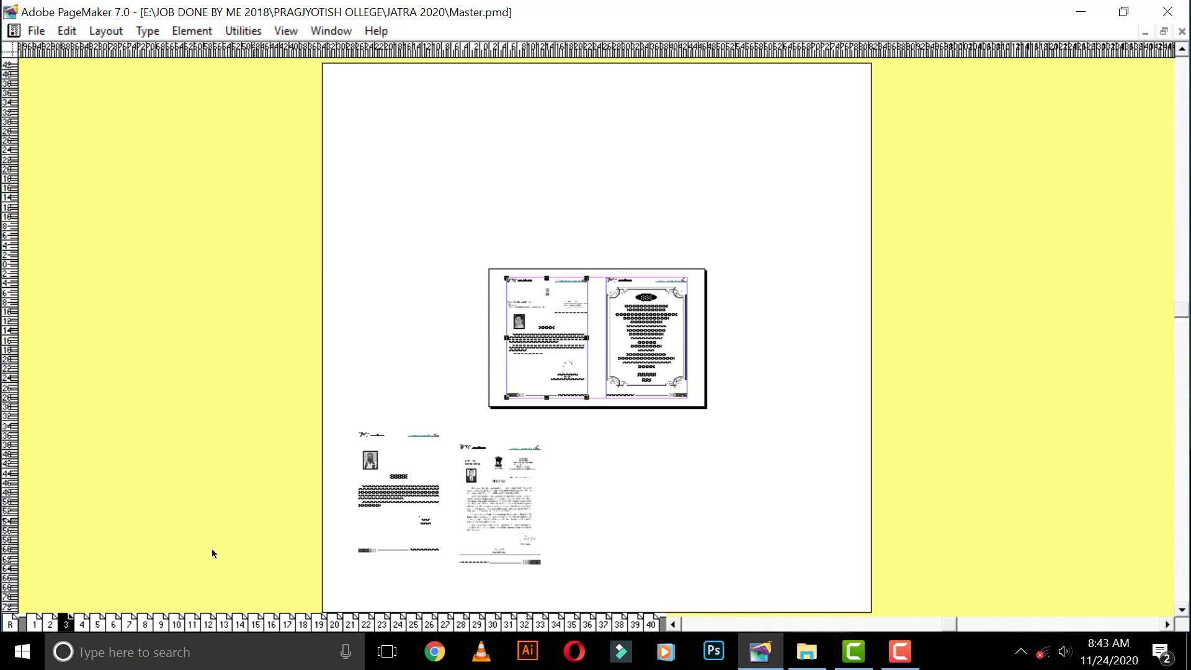
pyautogui.click(50, 618)
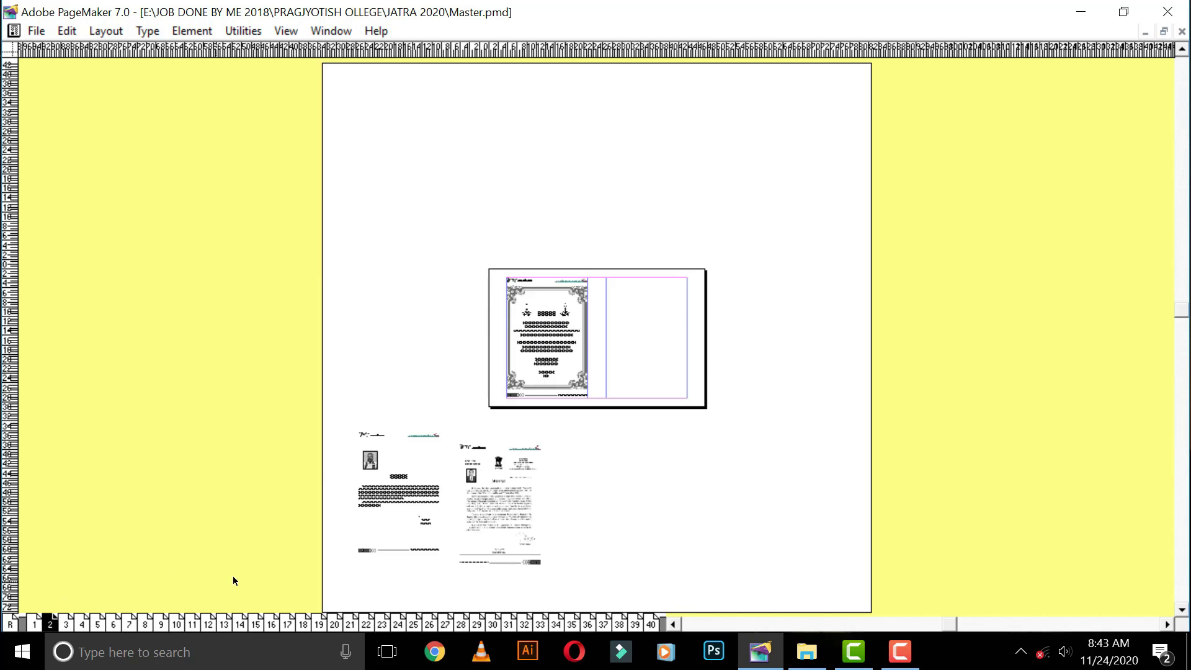
pyautogui.moveTo(487, 504); pyautogui.dragTo(636, 337)
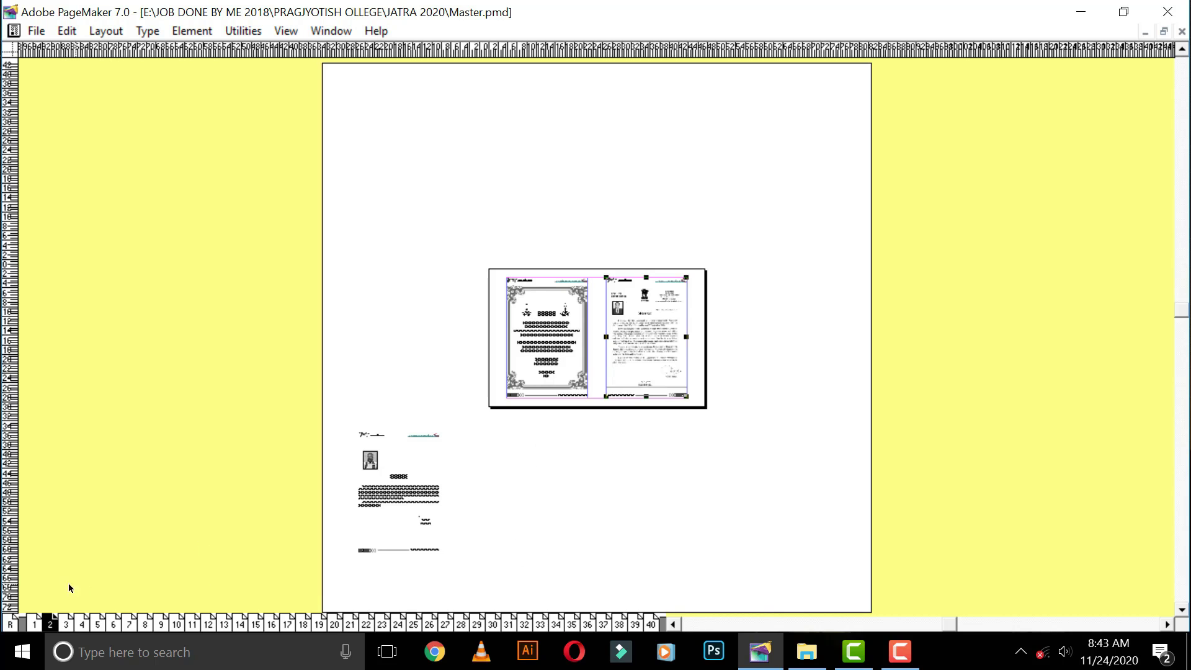
# - Place the page 8 letter group in the left column of page 1, beside the JATRA cover
pyautogui.click(38, 619)
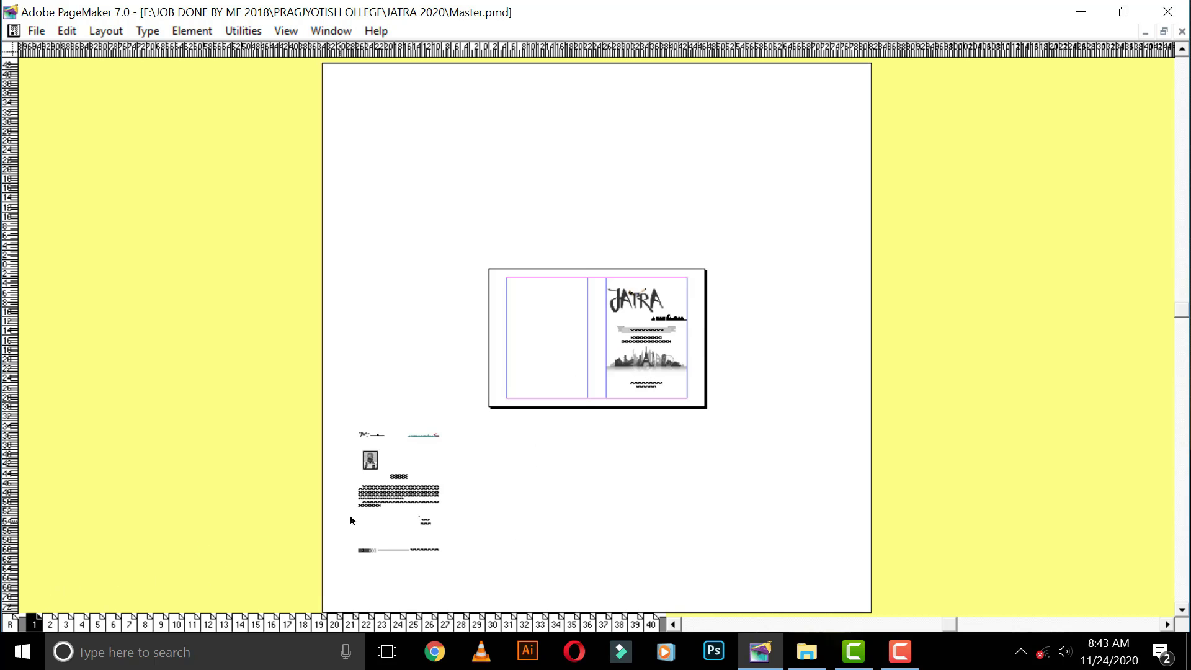
pyautogui.moveTo(383, 504); pyautogui.dragTo(532, 351)
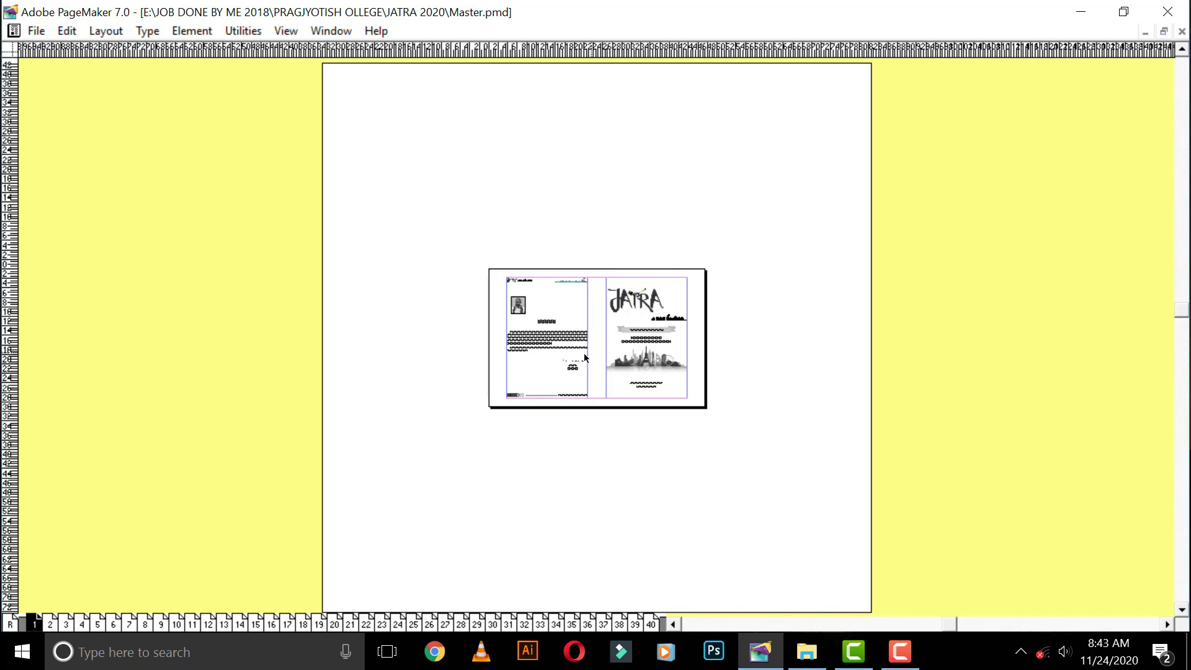
pyautogui.keyDown('ctrl'); pyautogui.rightClick(545, 389); pyautogui.keyUp('ctrl')
pyautogui.moveTo(418, 389); pyautogui.dragTo(563, 300)
pyautogui.keyDown('ctrl'); pyautogui.rightClick(656, 302); pyautogui.keyUp('ctrl')
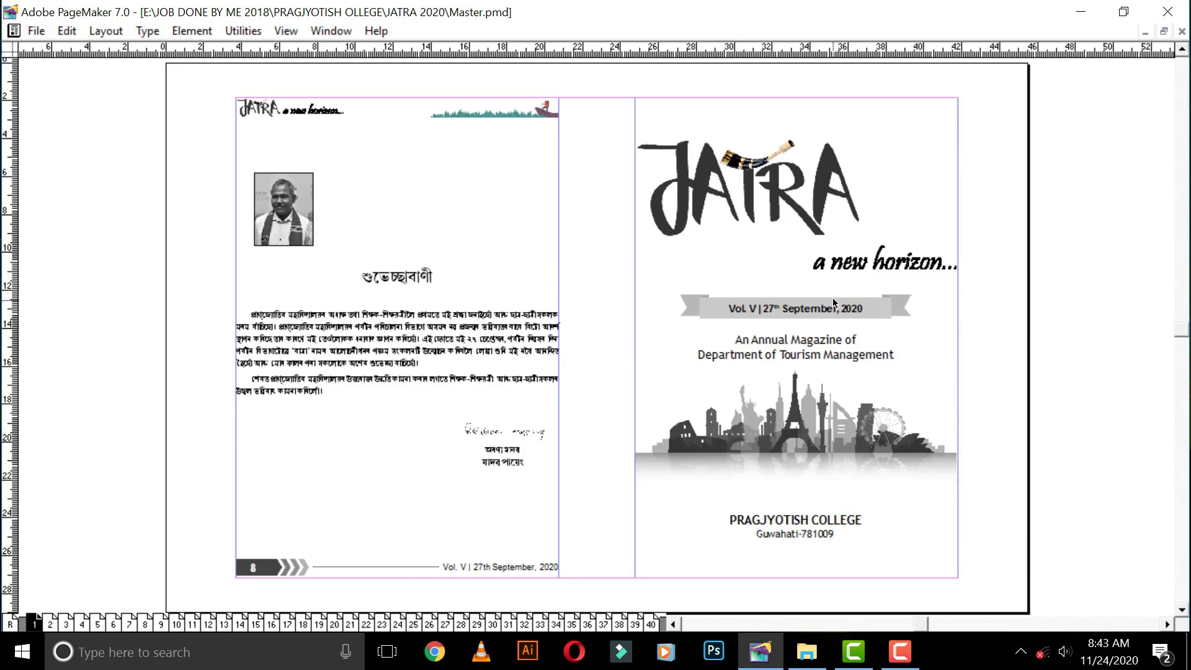
# - Examine the page numbers in the footers of both placed groups on page 2 and on page 3
pyautogui.press('pagedown')
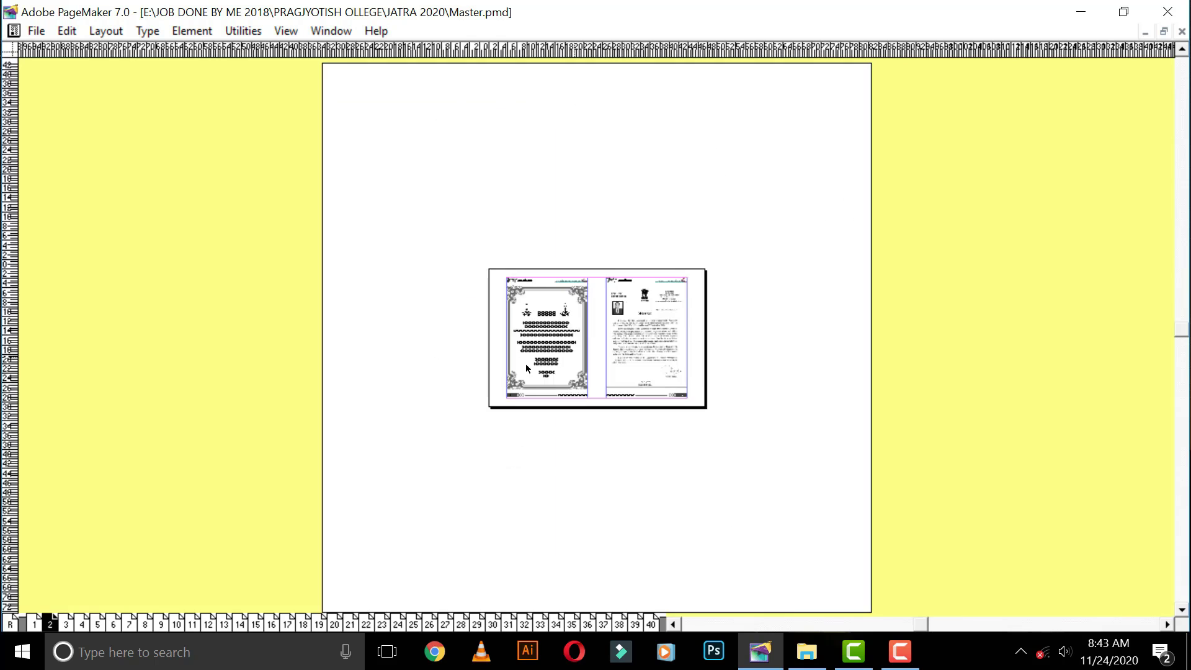
pyautogui.keyDown('ctrl'); pyautogui.rightClick(534, 370); pyautogui.keyUp('ctrl')
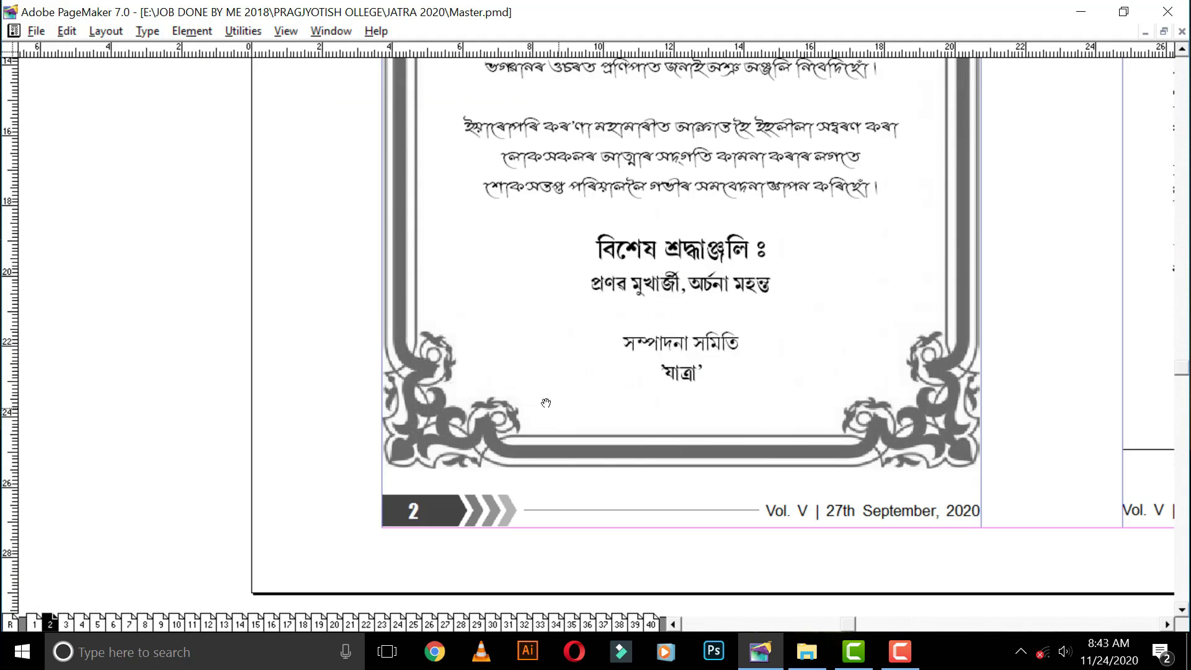
pyautogui.hscroll(5, 304, 448)
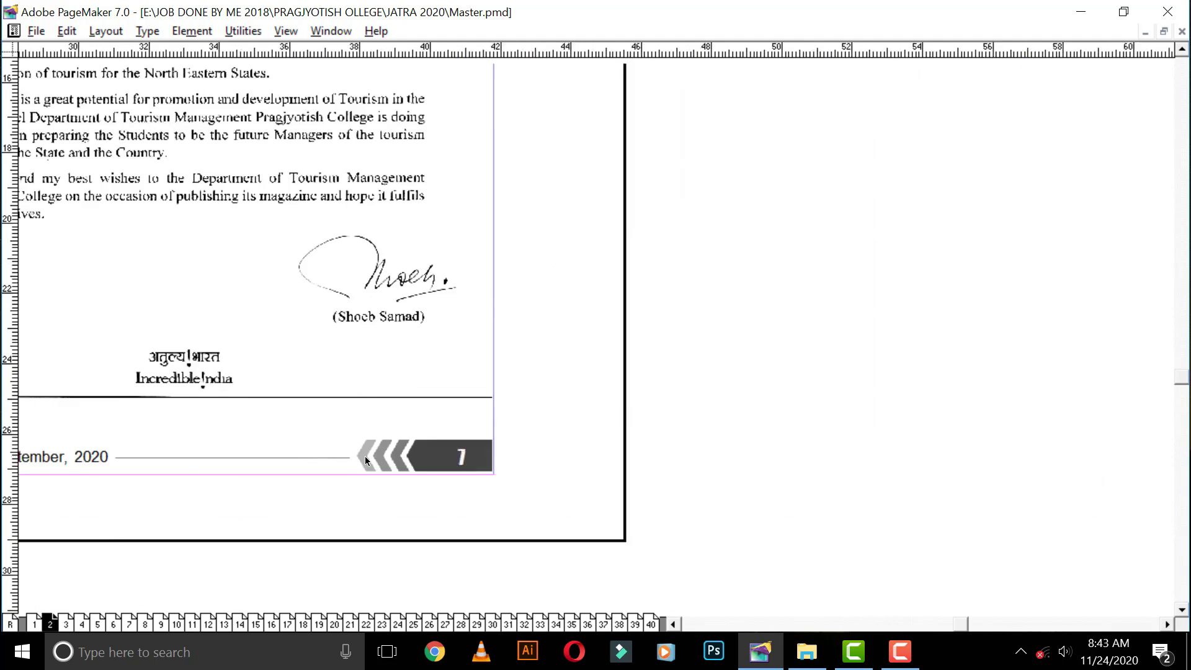
pyautogui.hscroll(-5, 562, 436)
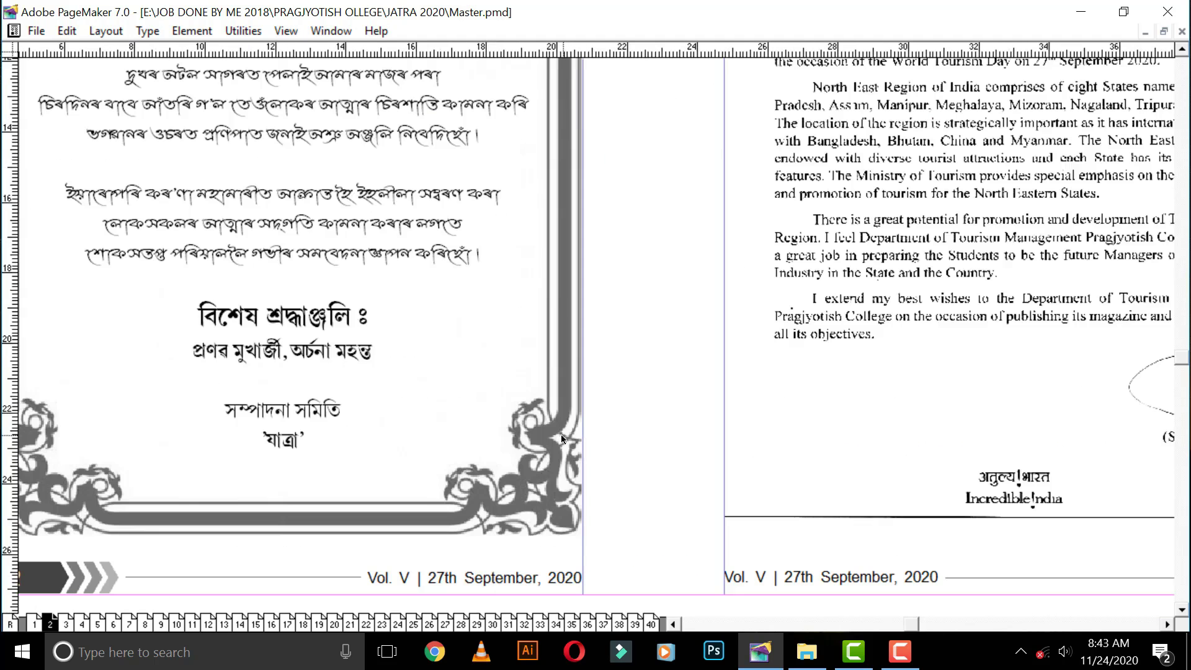
pyautogui.press('pagedown')
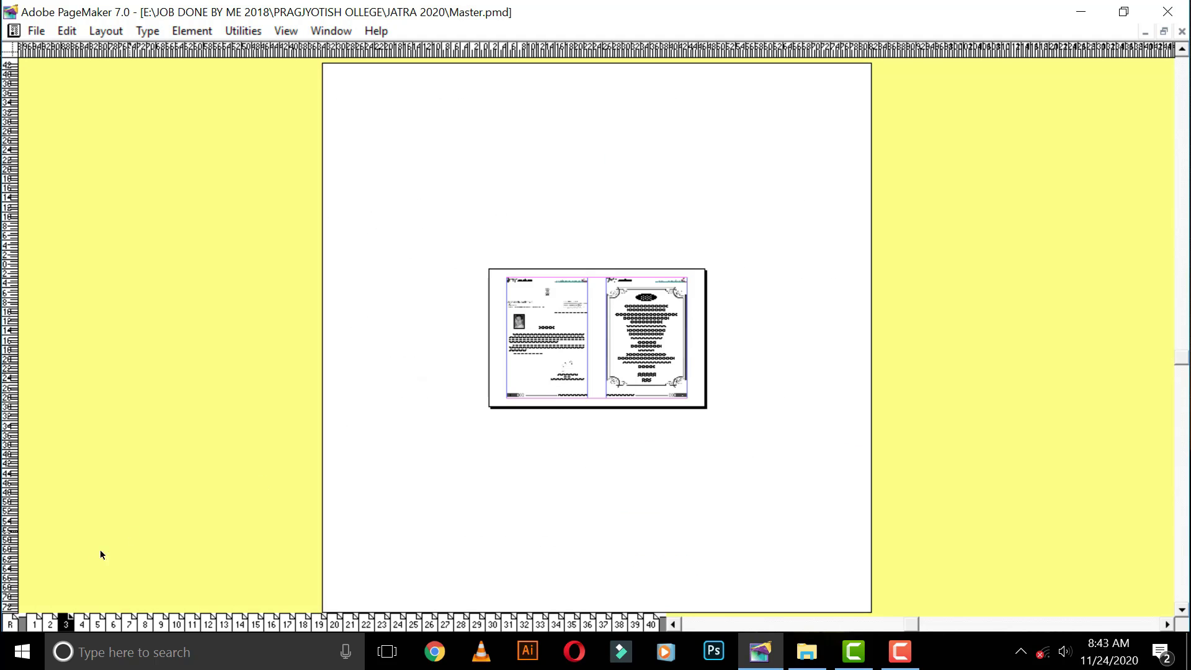
pyautogui.hotkey('ctrl', '1')
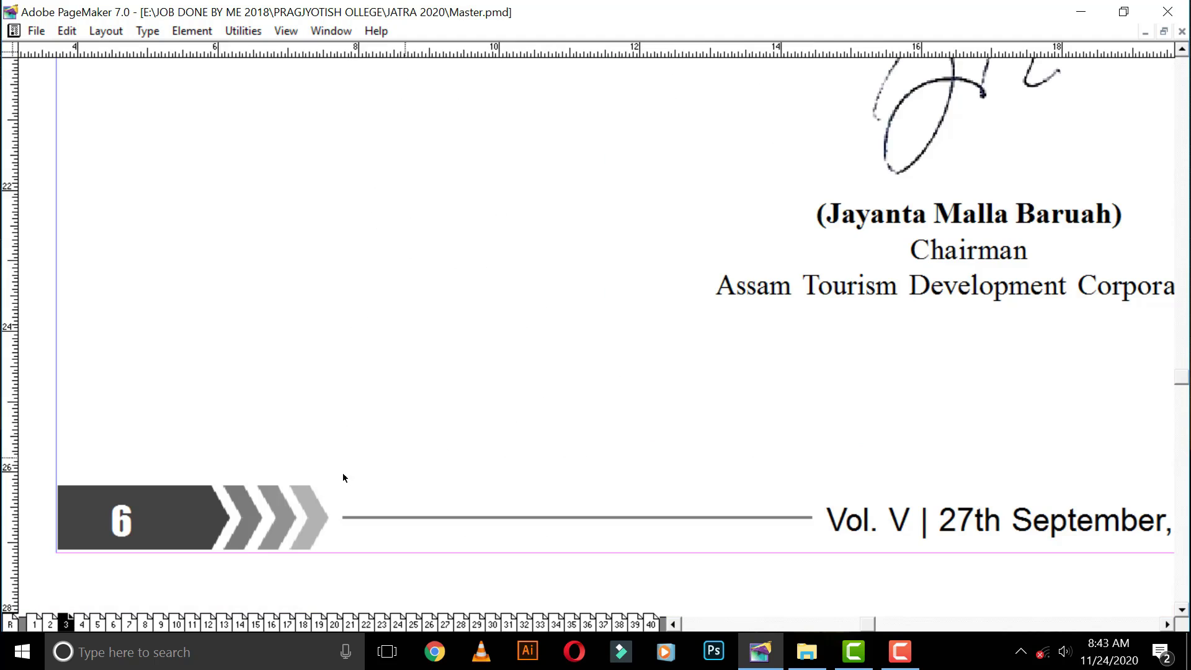
pyautogui.moveTo(647, 452); pyautogui.dragTo(116, 412)
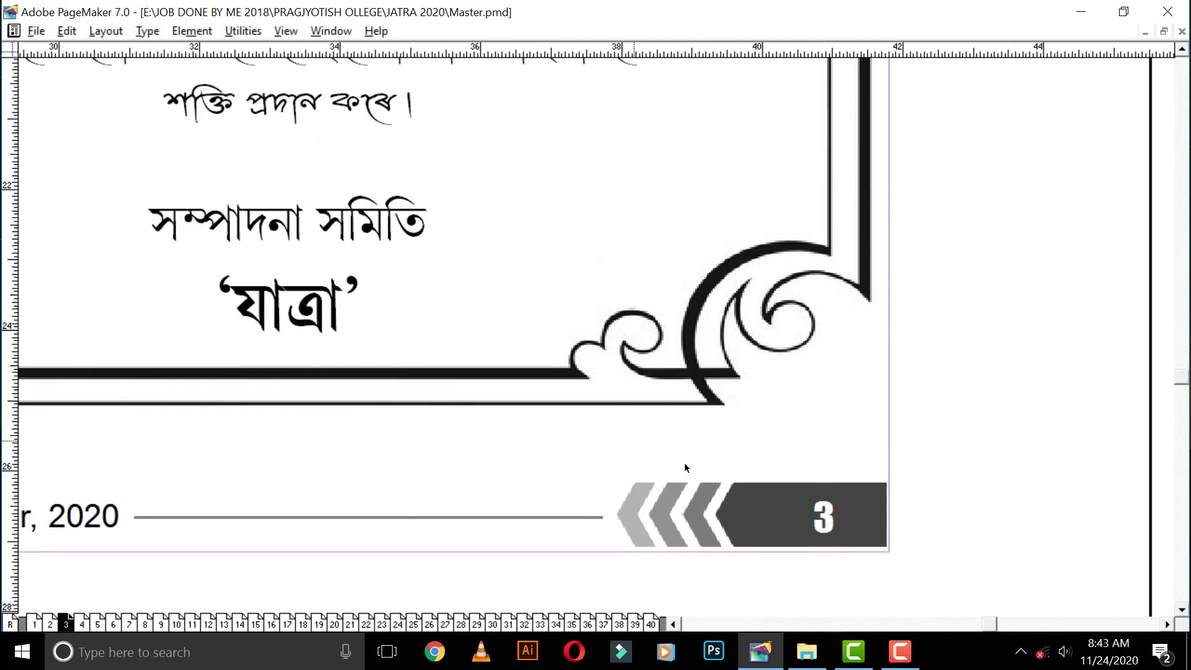
pyautogui.hotkey('ctrl', '1')
pyautogui.hotkey('ctrl', '0')
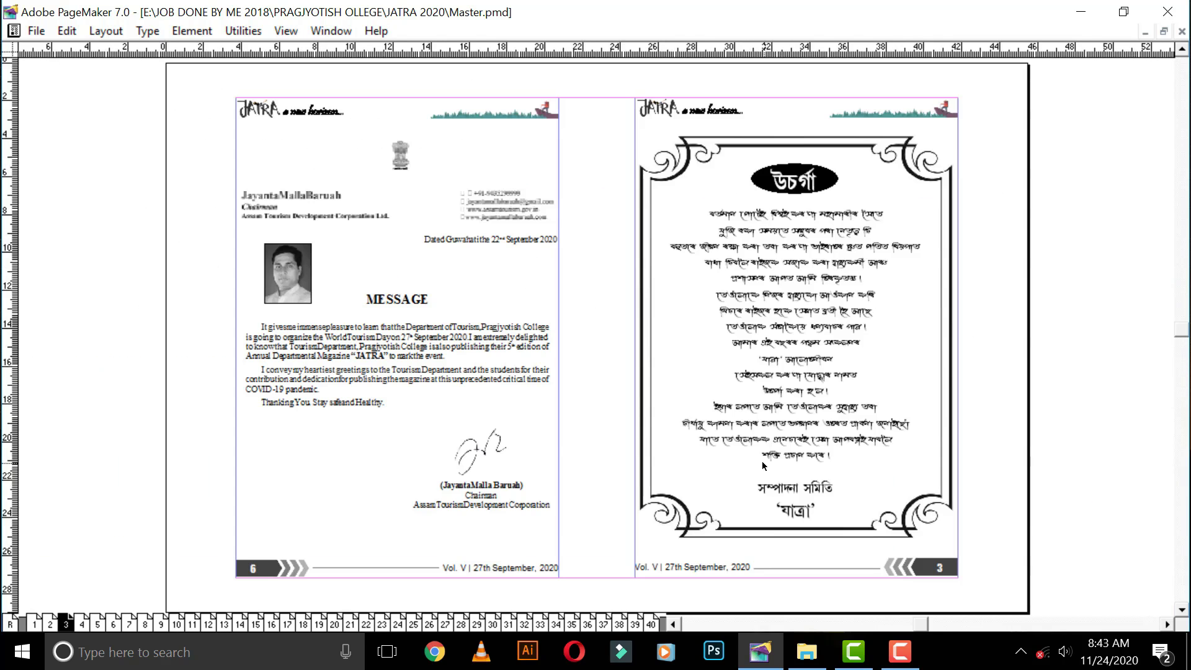
# - Examine the footer page numbers on page 4 and check the left group's footer against the margin guides
pyautogui.press('pagedown')
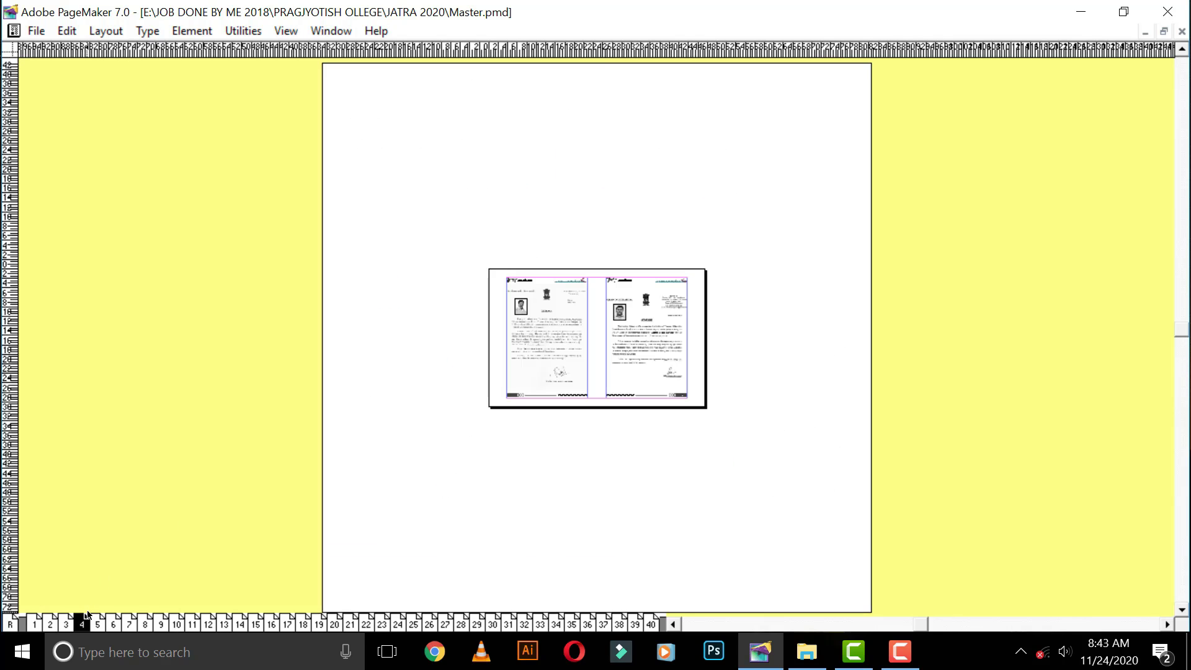
pyautogui.rightClick(550, 381)
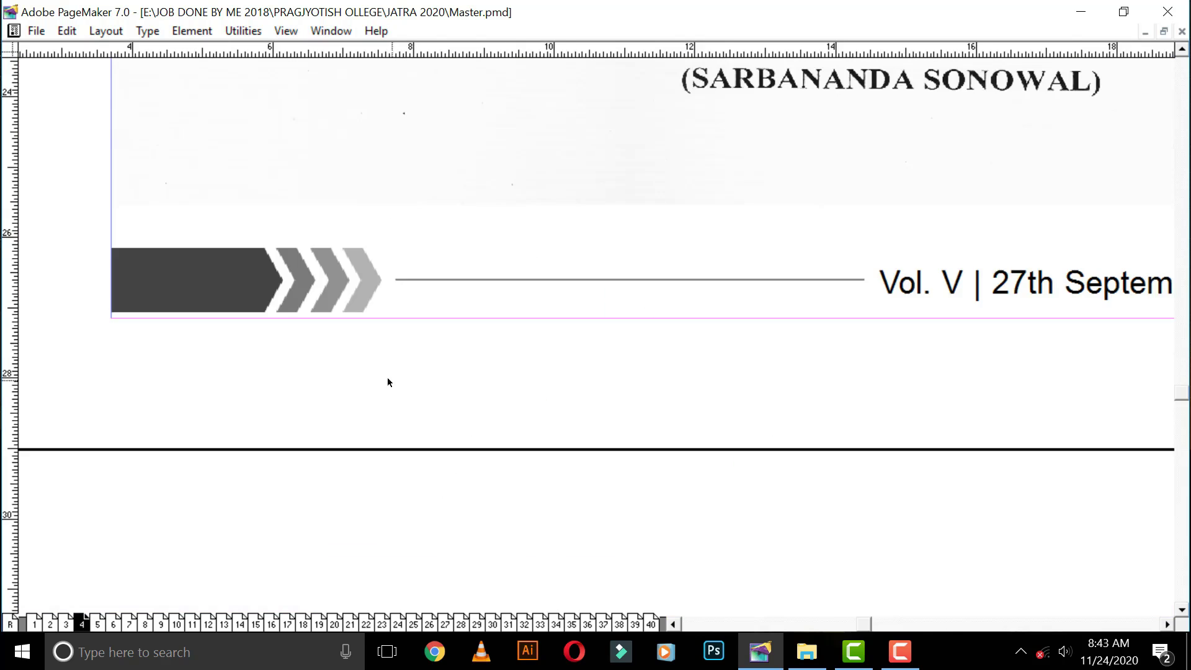
pyautogui.hscroll(15, 304, 318)
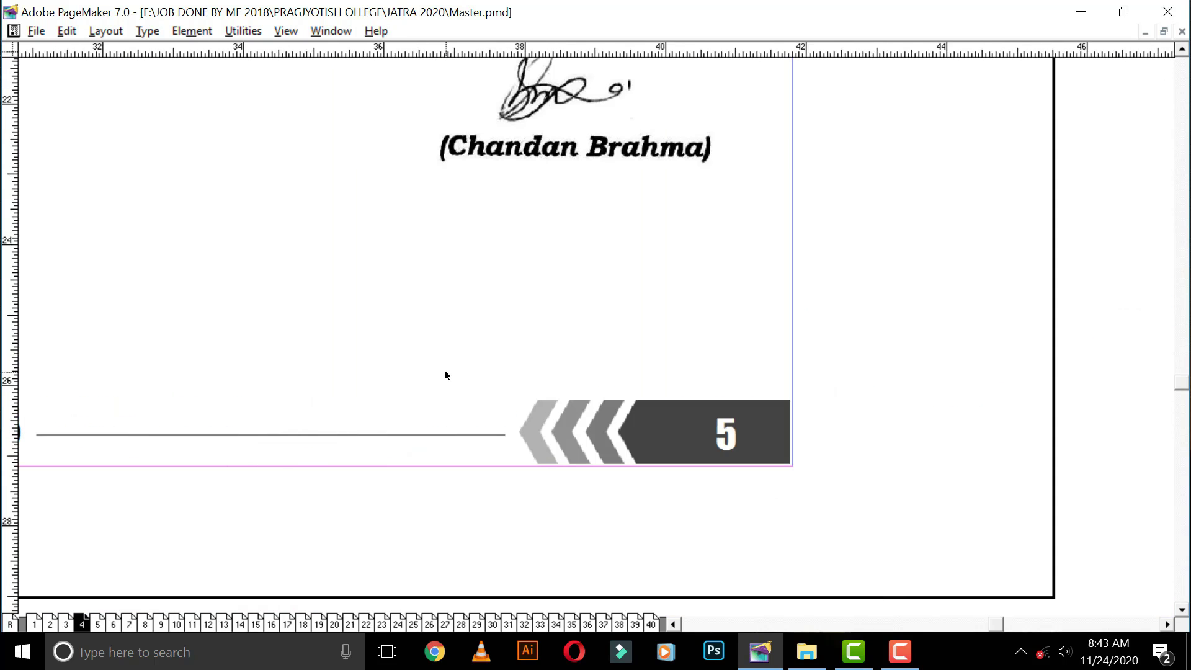
pyautogui.hscroll(-15, 670, 370)
pyautogui.scroll(-1, 670, 370)
pyautogui.click(327, 354)
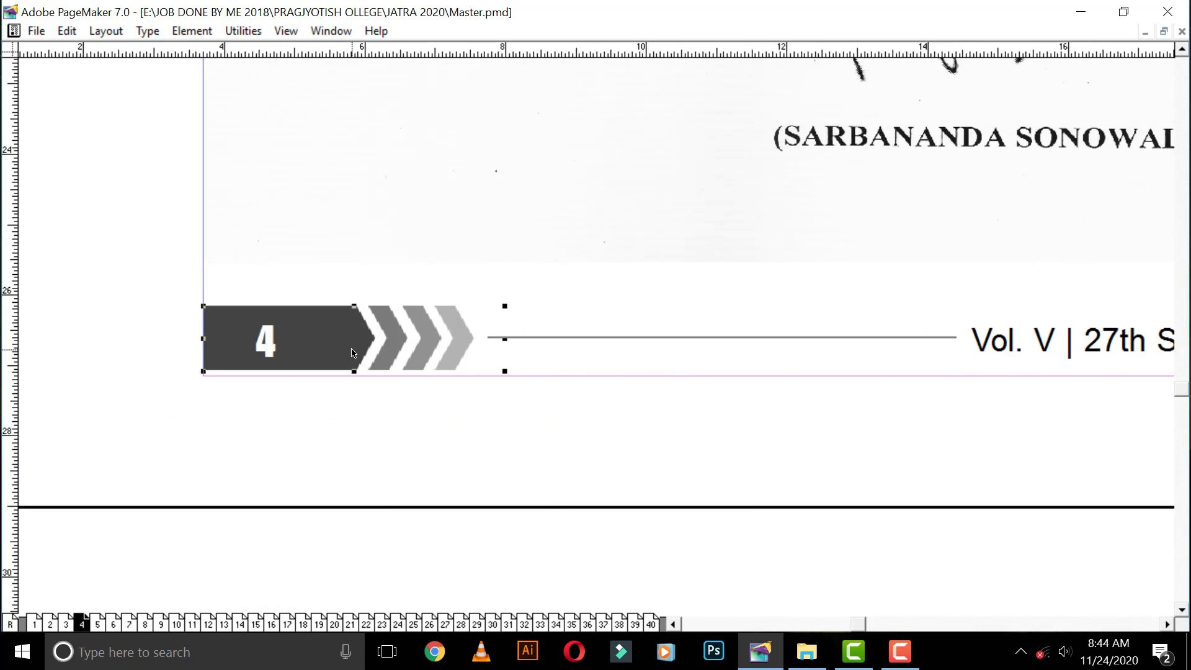
pyautogui.hotkey('ctrl', 'shift', 'a')
pyautogui.click(404, 362)
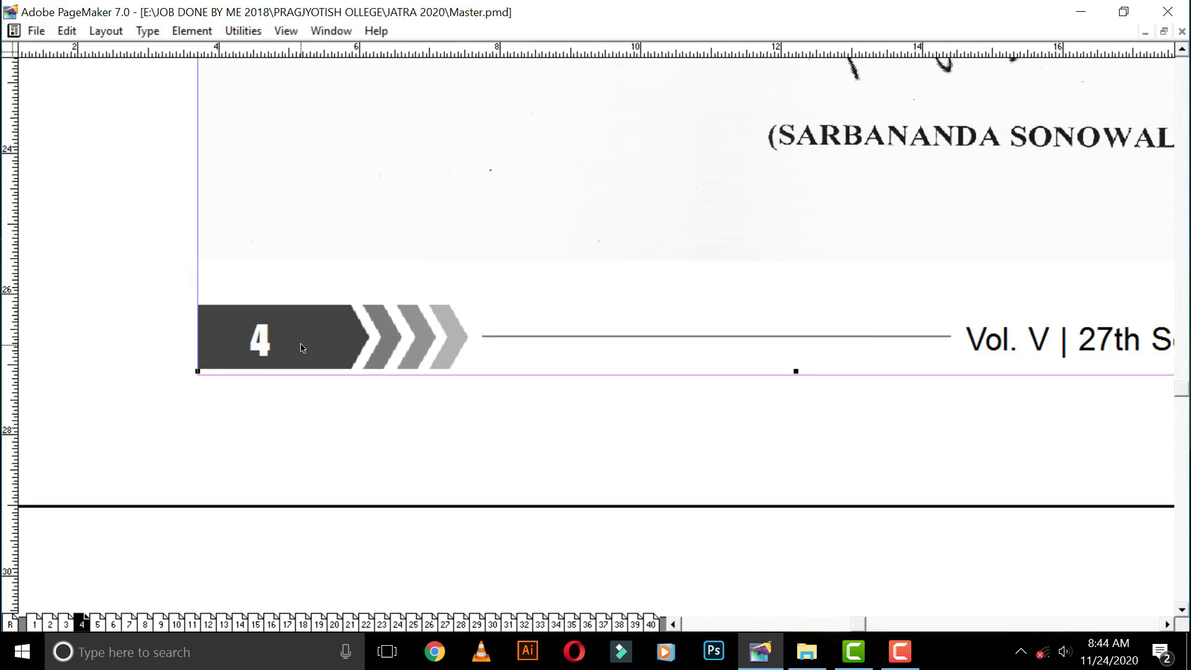
pyautogui.hscroll(15, 302, 348)
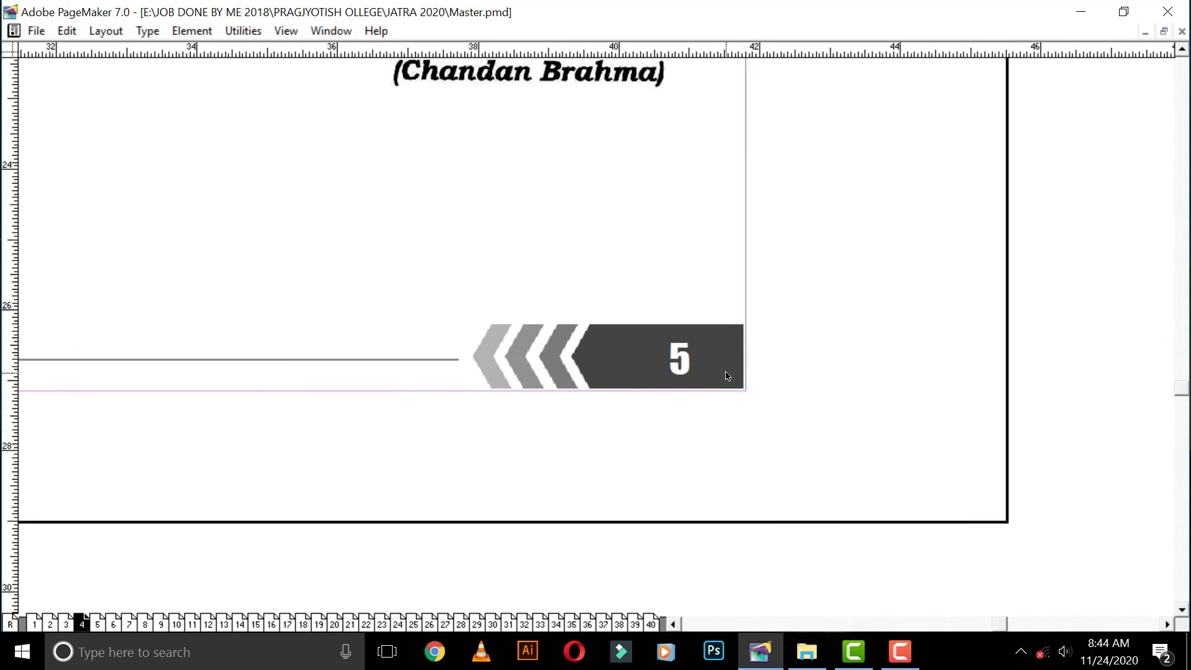
pyautogui.hotkey('ctrl', '0')
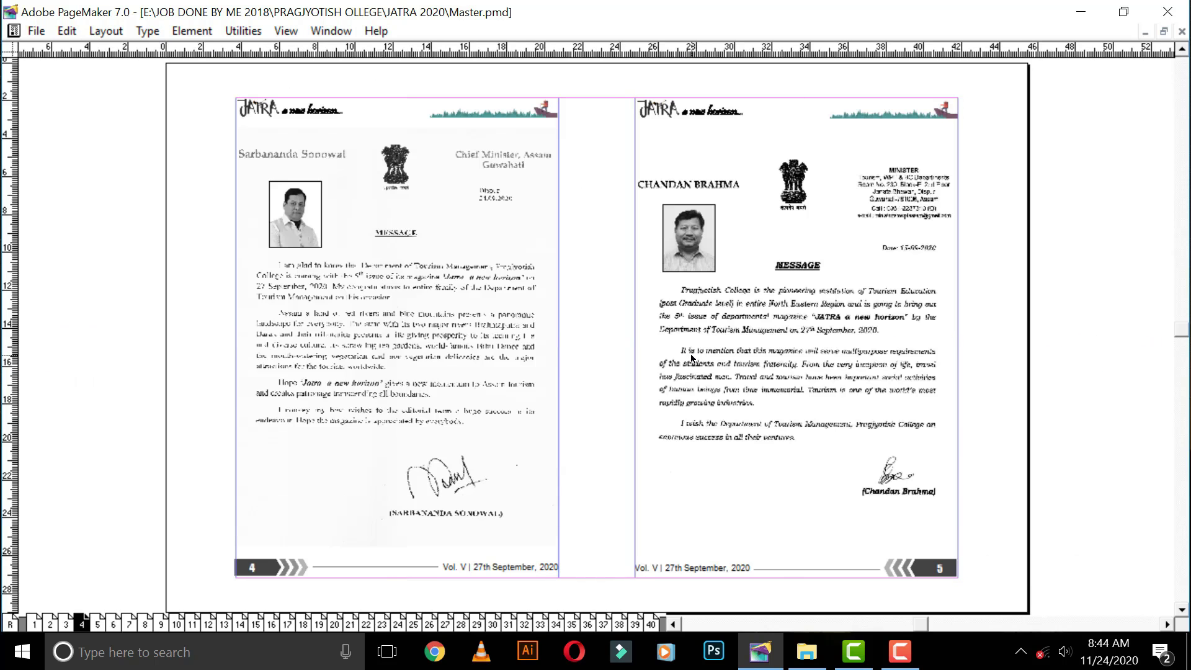
# - Review the pairing of the eight imposed groups across pages 1 to 4
pyautogui.hotkey('alt', 'v')
pyautogui.press('Return')
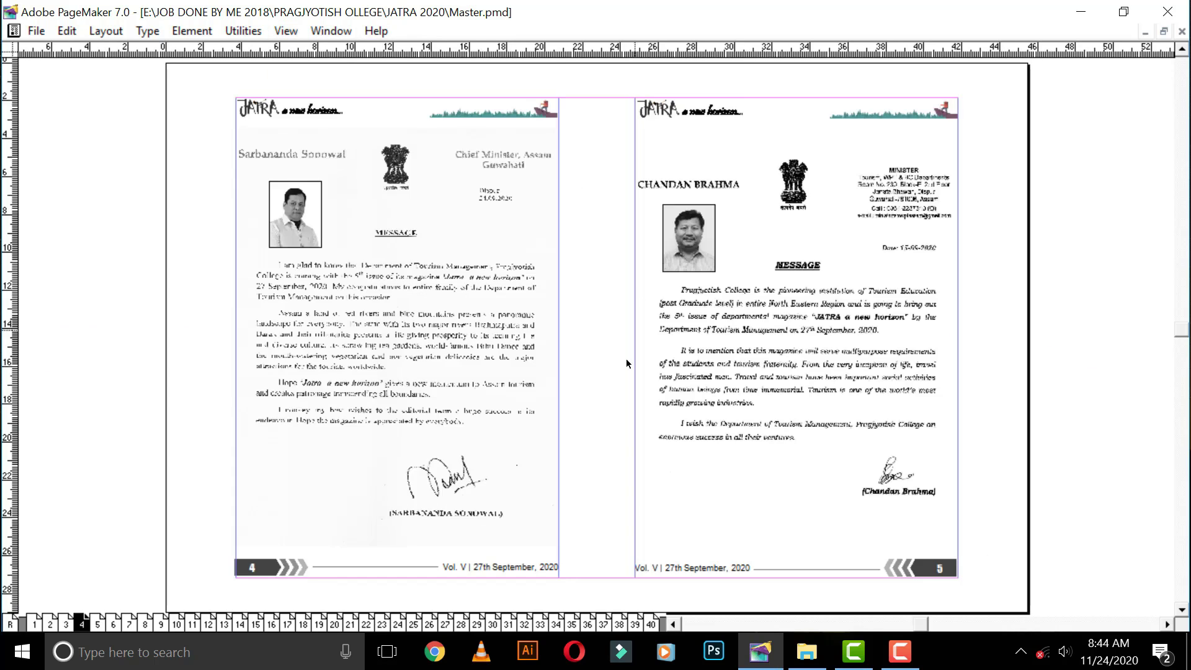
pyautogui.press('pageup')
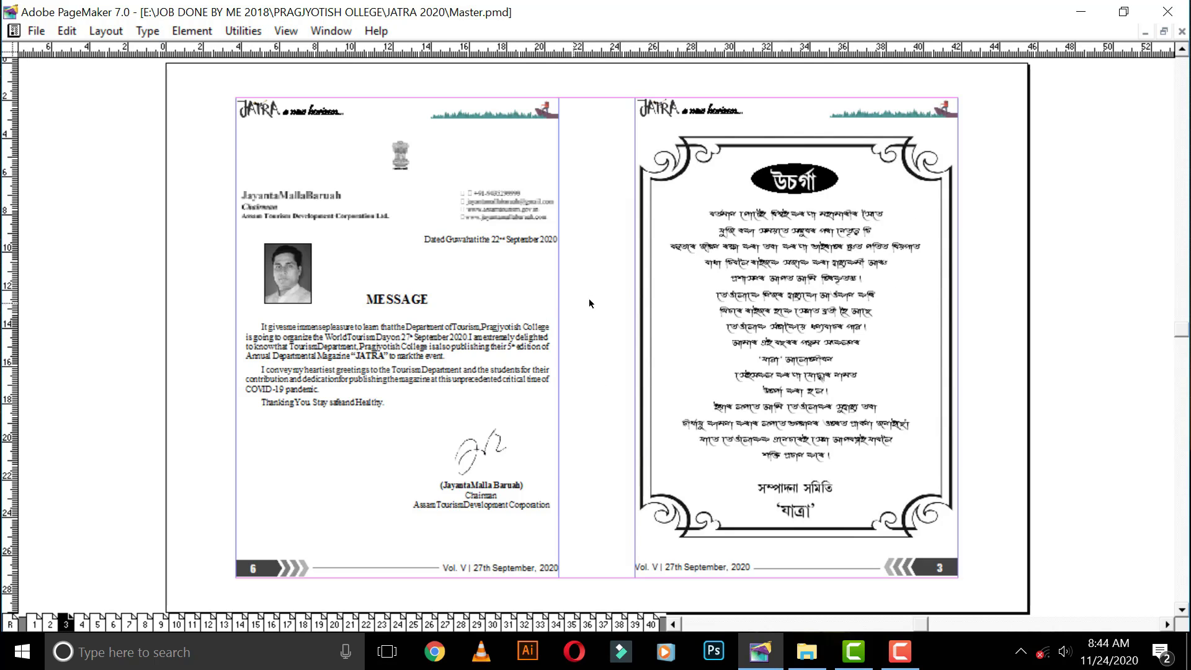
pyautogui.press('pageup')
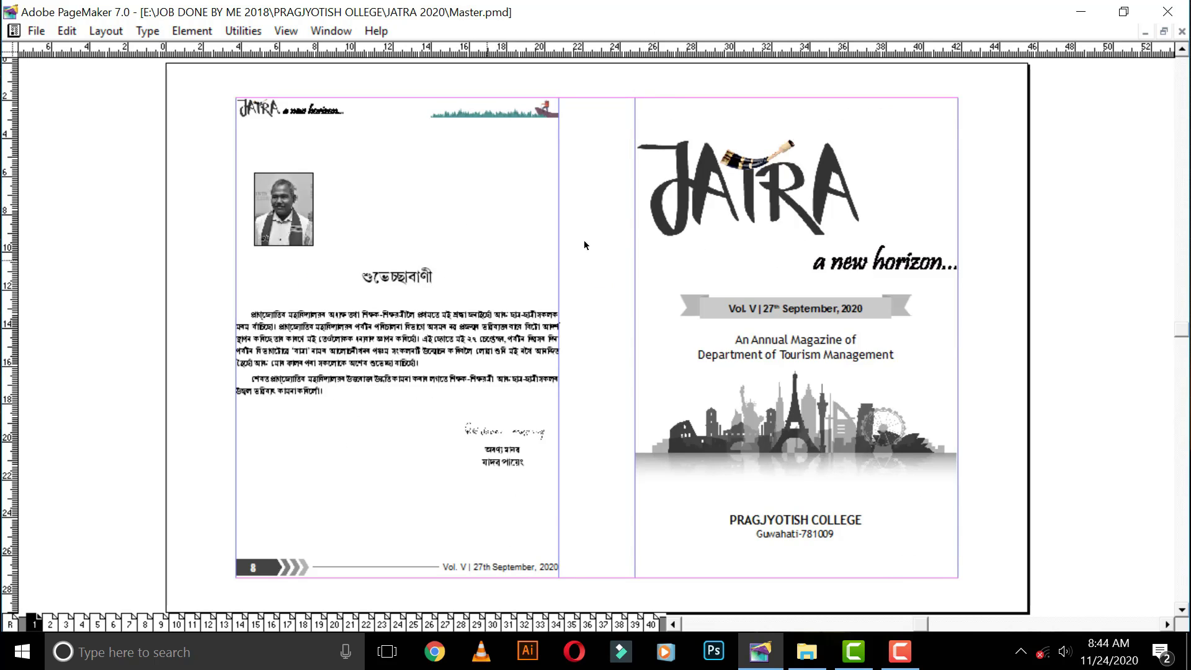
pyautogui.press('pagedown')
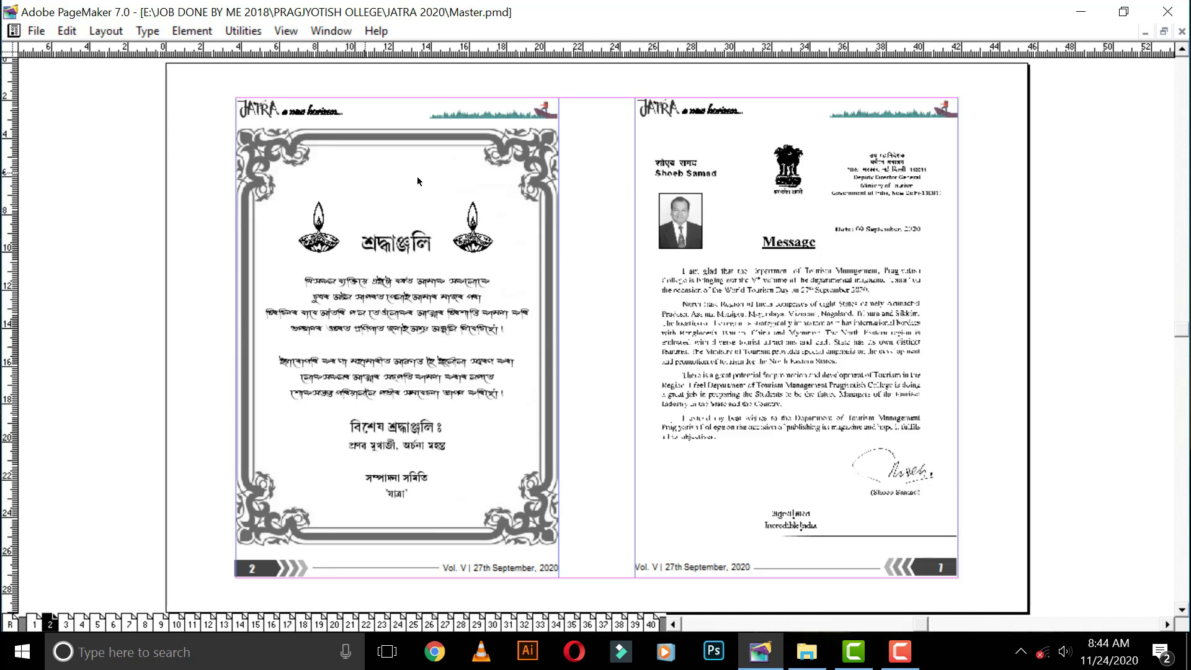
pyautogui.press('pagedown')
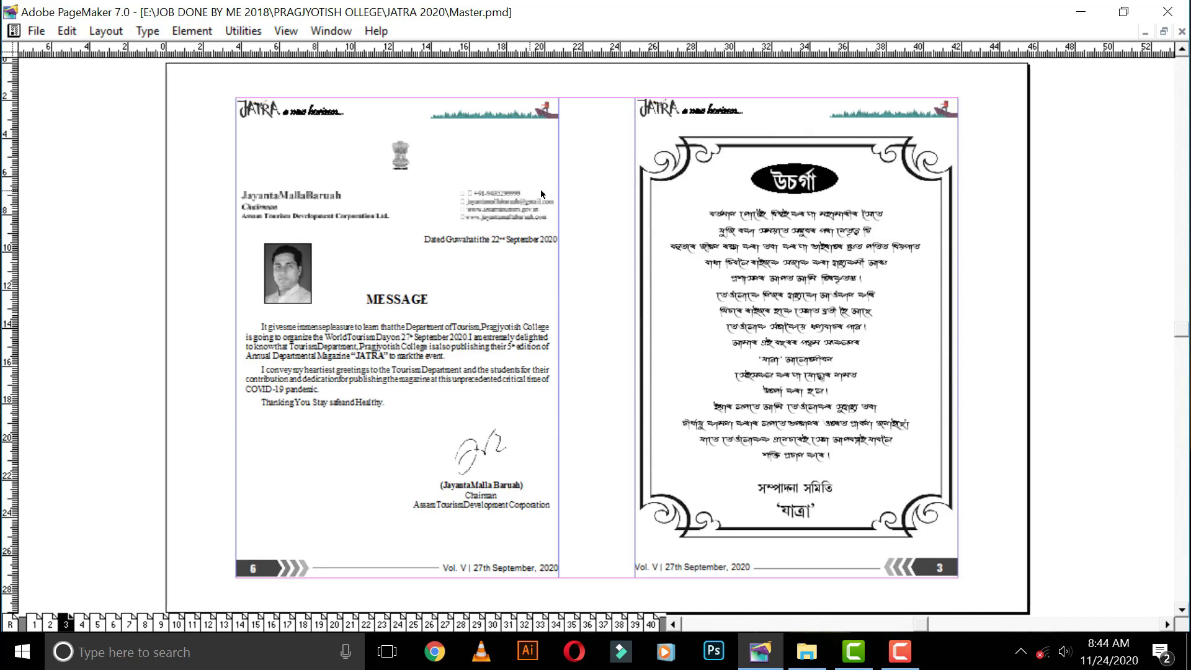
pyautogui.press('pagedown')
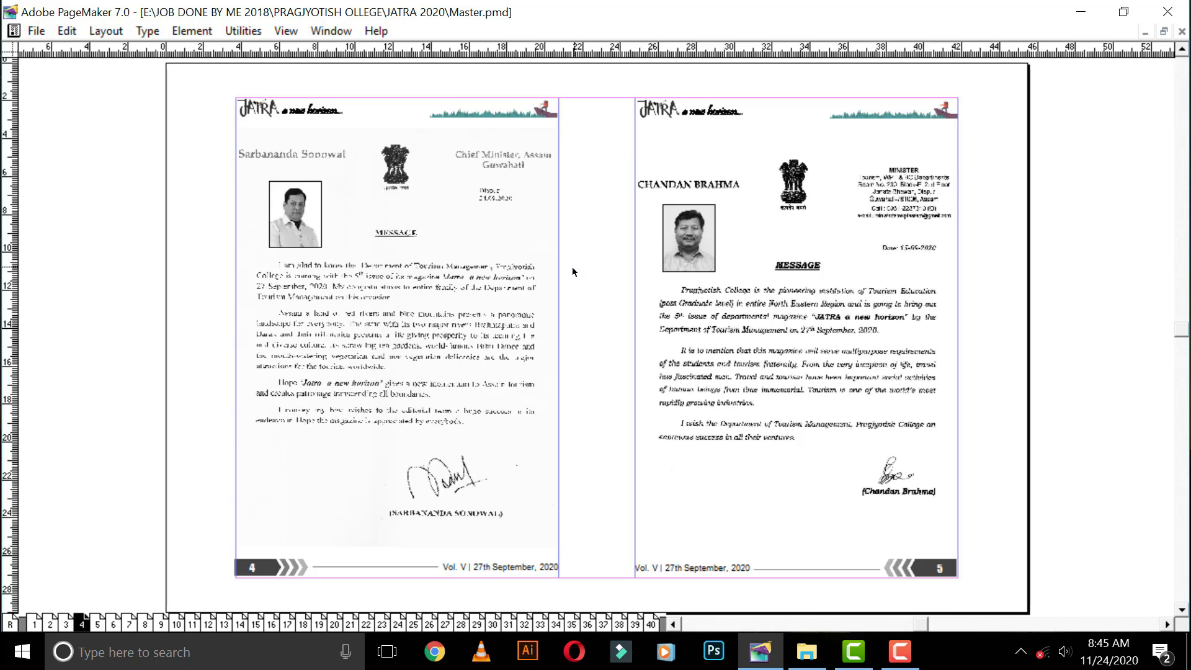
pyautogui.click(39, 624)
pyautogui.click(53, 619)
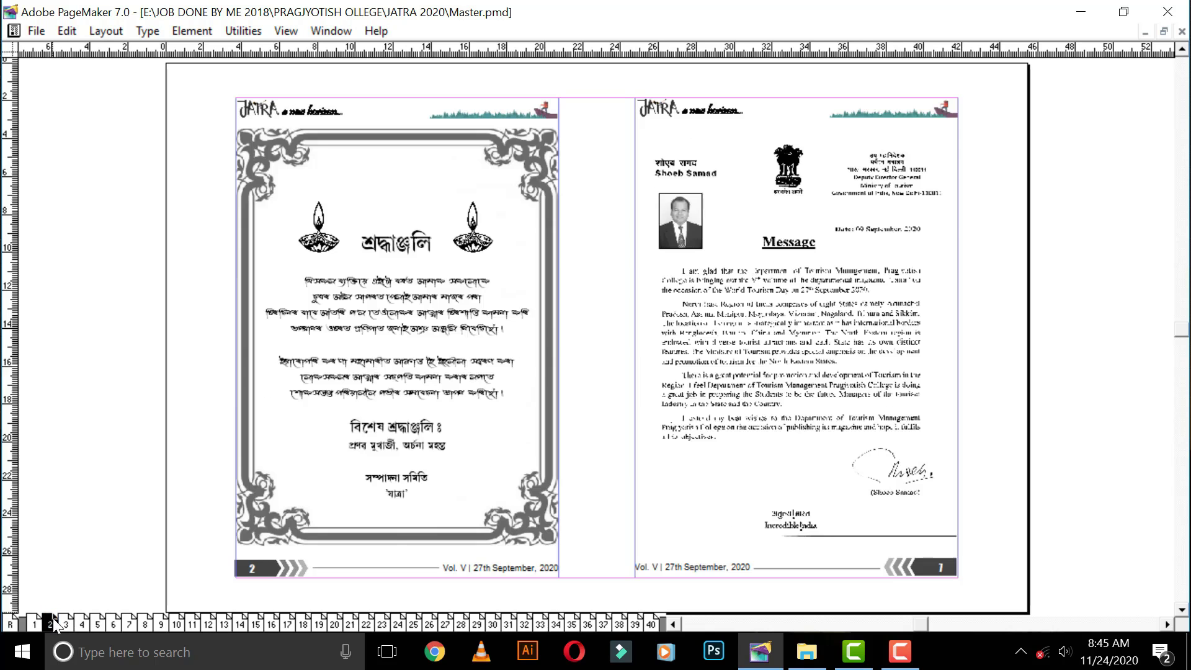
pyautogui.click(65, 619)
pyautogui.click(78, 620)
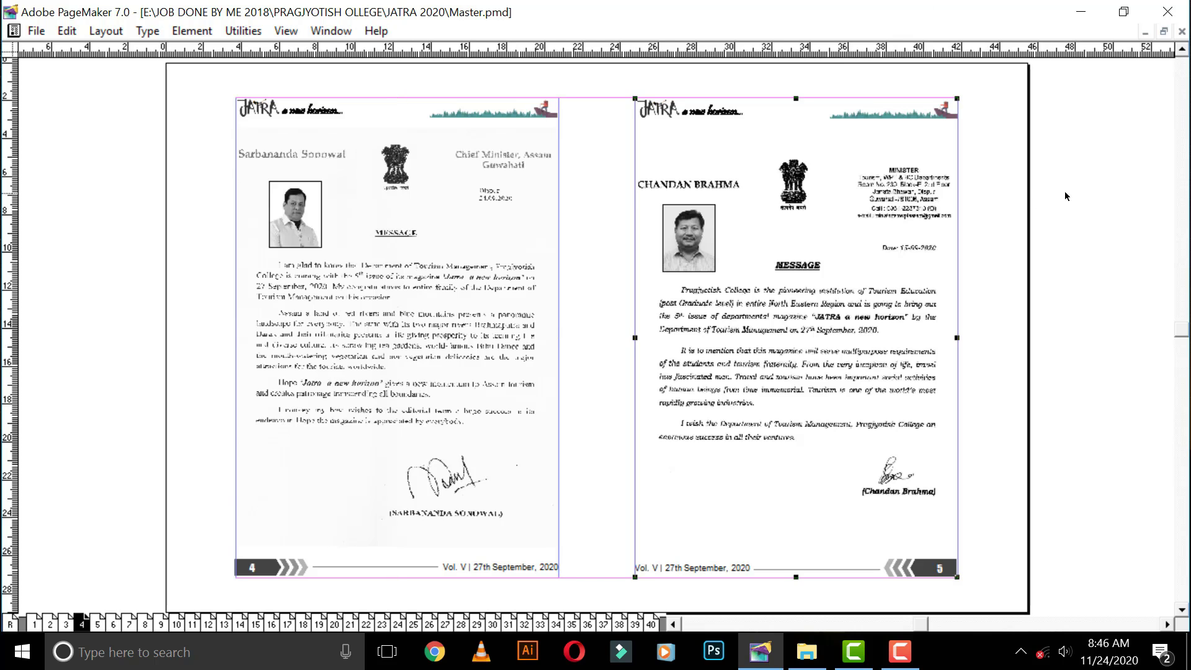
# - Fine-tune the position of the page 8 group against the guides in the left column of page 1
pyautogui.press('pageup')
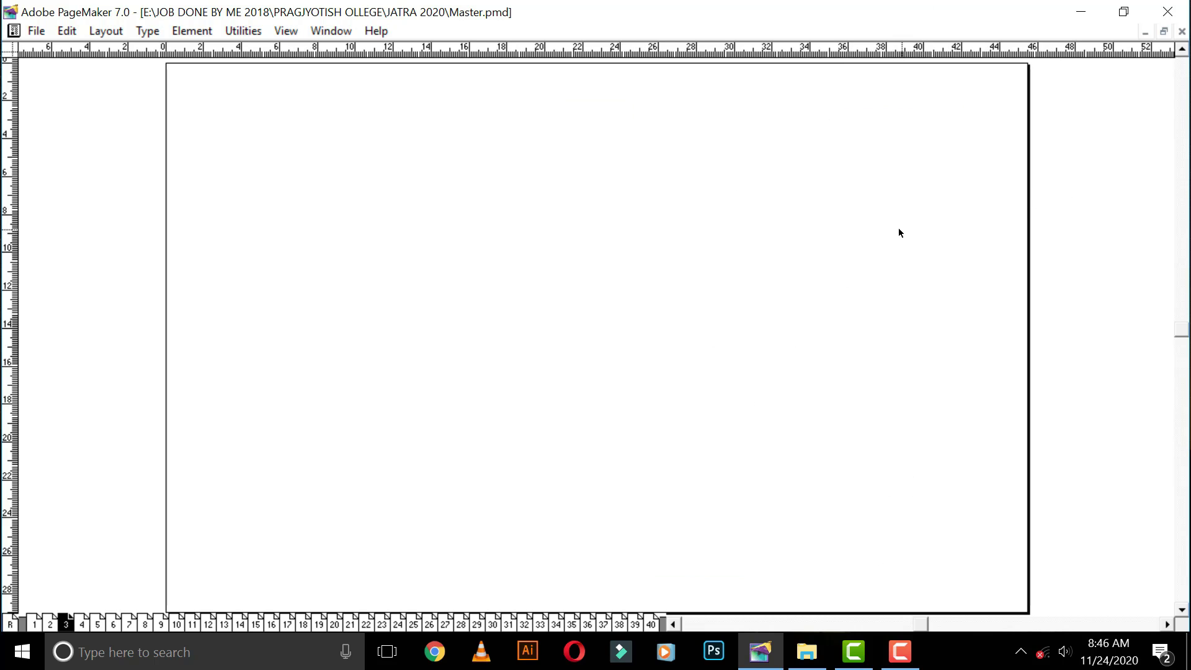
pyautogui.press('pageup')
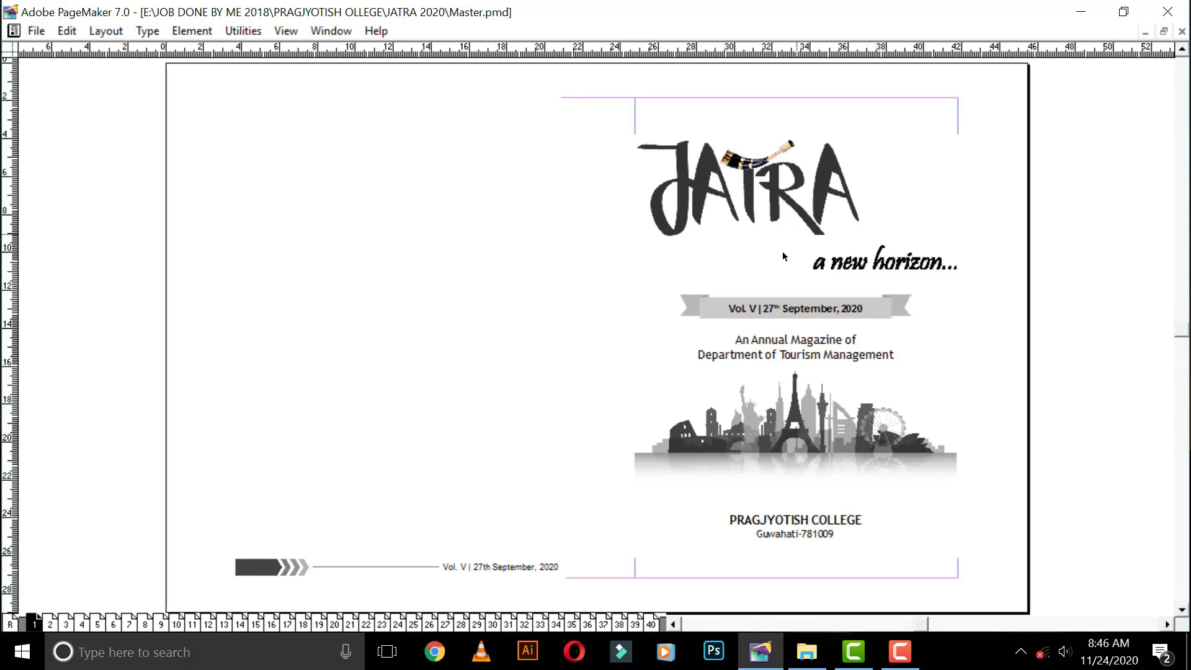
pyautogui.hotkey('ctrl', '4')
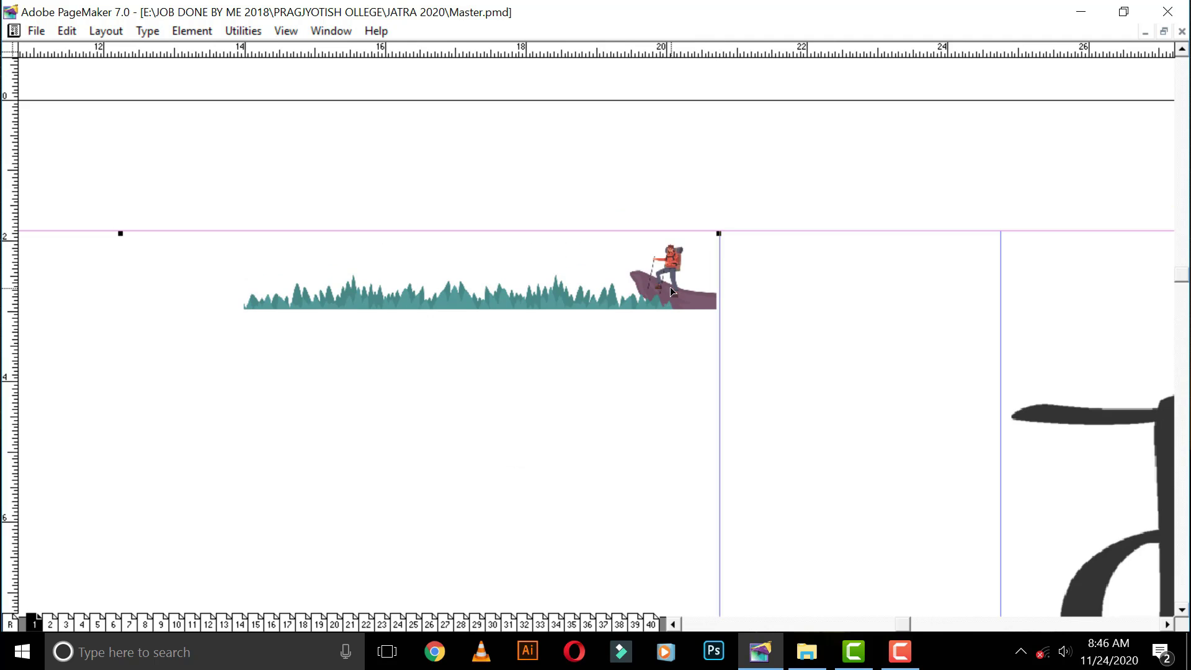
pyautogui.hscroll(10, 627, 261)
pyautogui.scroll(-1, 627, 261)
pyautogui.click(697, 318)
pyautogui.hotkey('ctrl', '0')
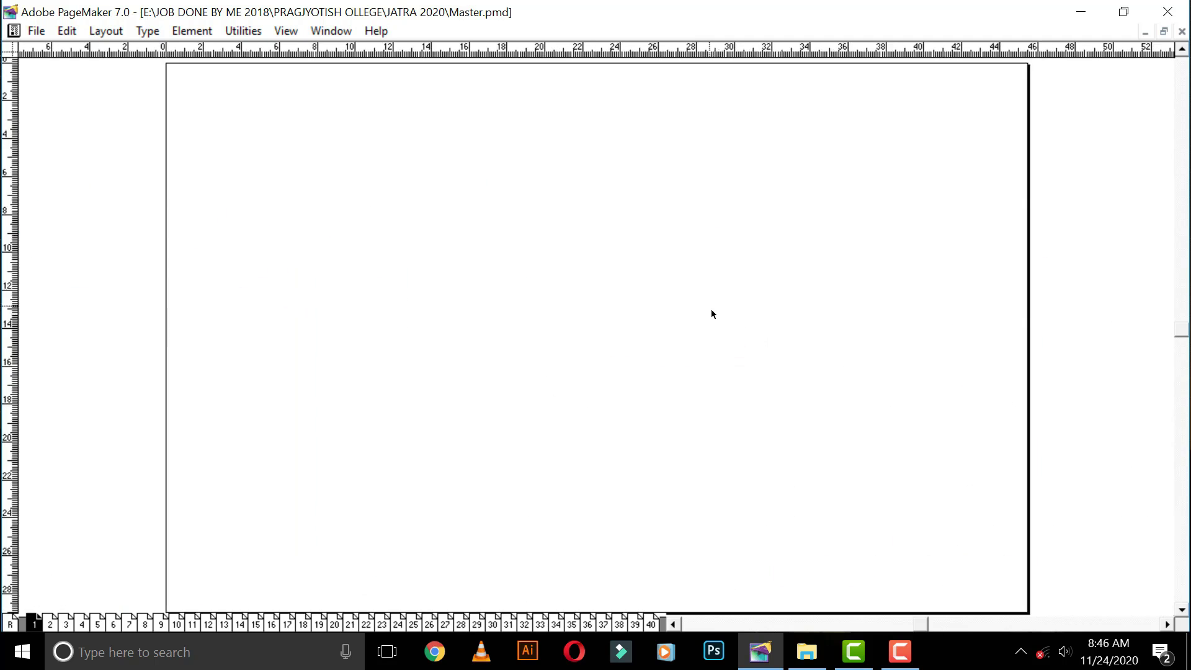
pyautogui.scroll(-2, 769, 265)
pyautogui.hotkey('ctrl', '4')
pyautogui.click(553, 298)
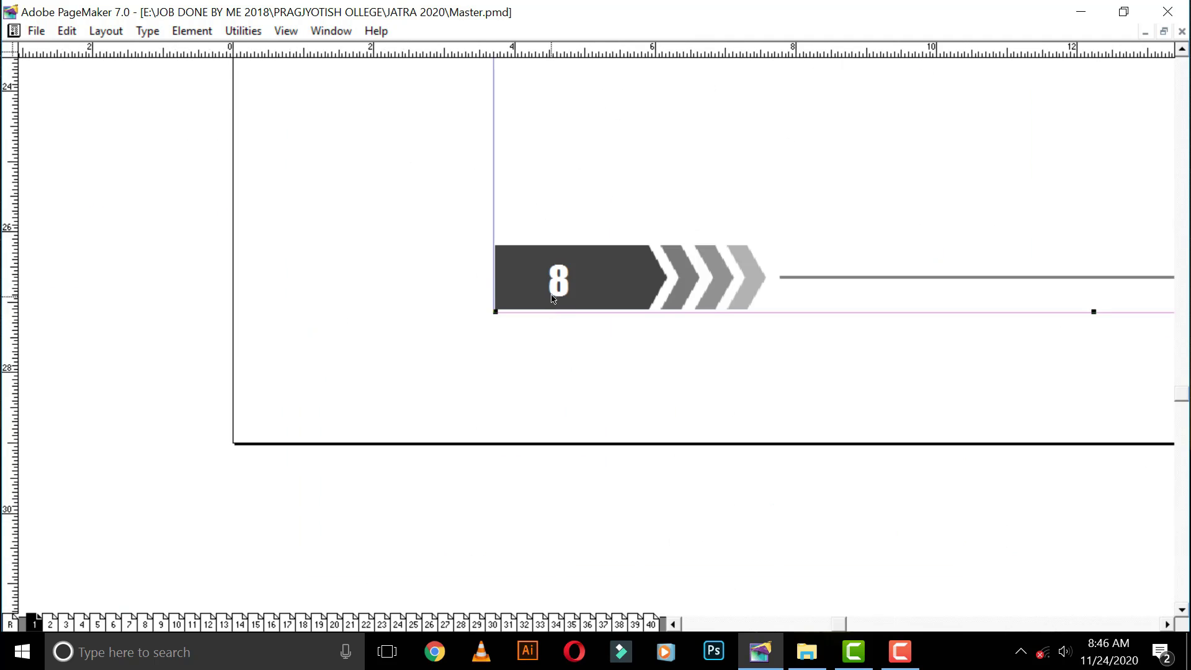
pyautogui.hotkey('ctrl', '0')
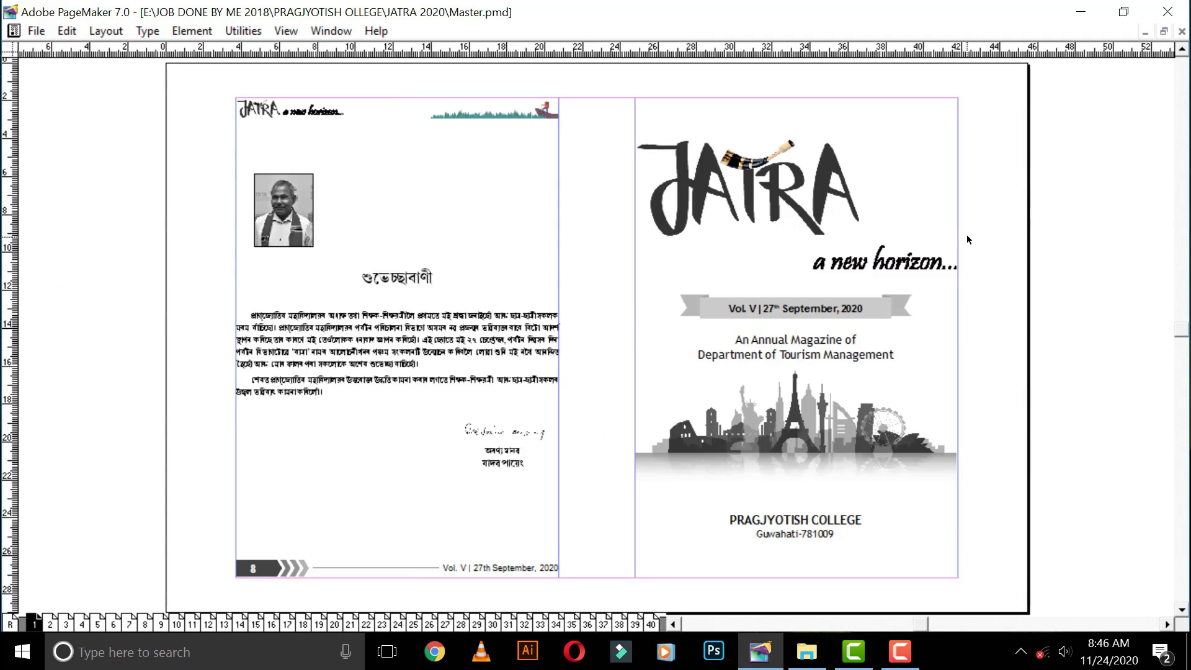
# - Check the edges of both placed groups on page 2 against the margin and inner column guides
pyautogui.press('pagedown')
pyautogui.hotkey('ctrl', '4')
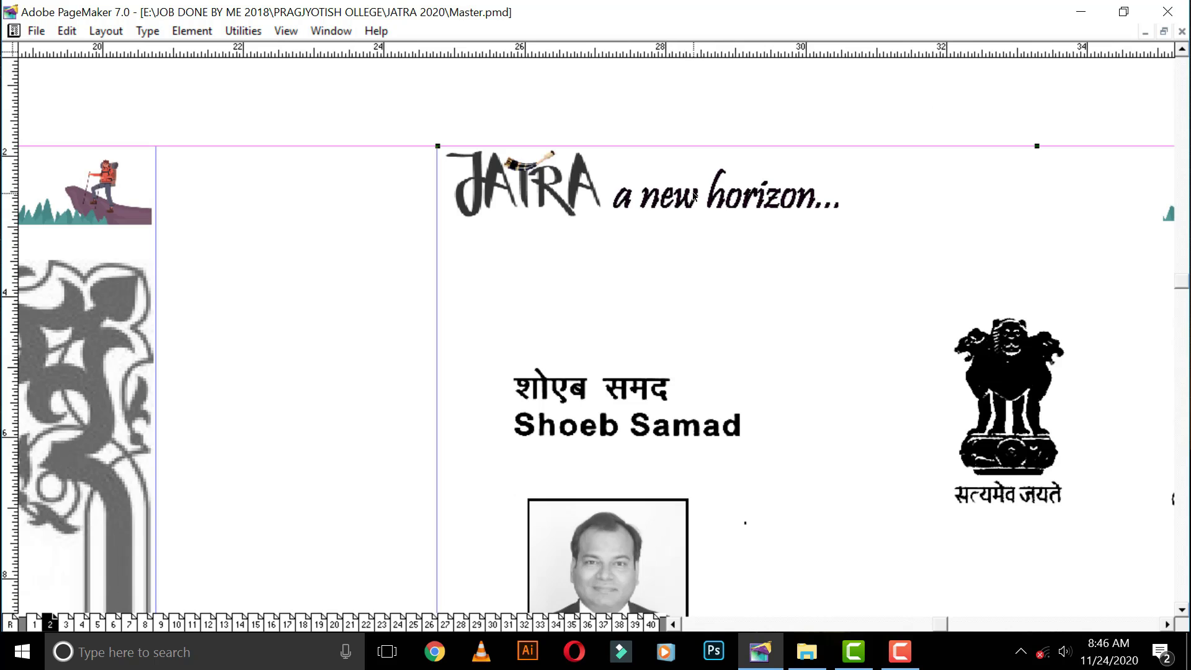
pyautogui.hscroll(-5, 704, 217)
pyautogui.click(754, 219)
pyautogui.hotkey('ctrl', '0')
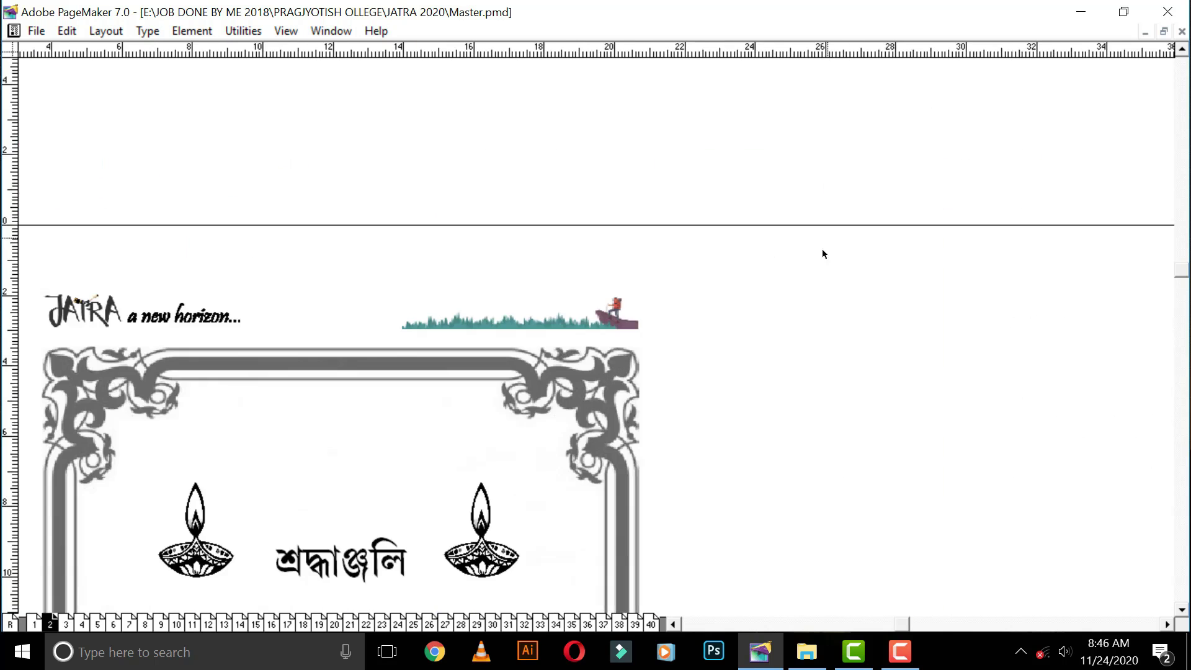
pyautogui.hotkey('ctrl', '2')
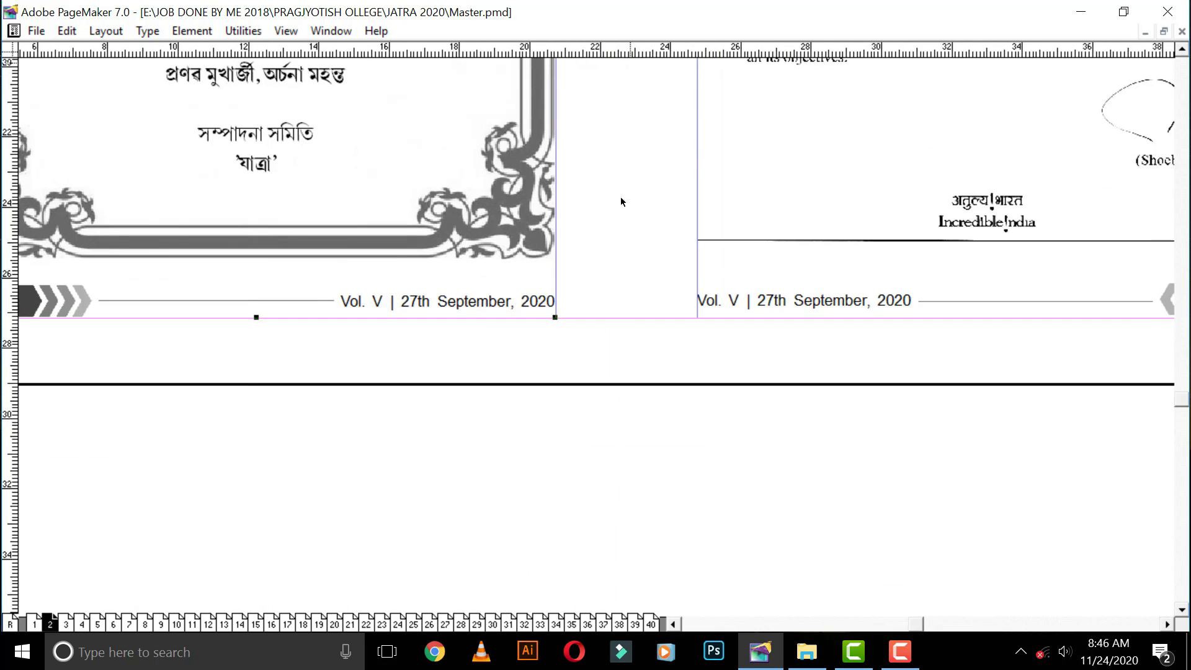
pyautogui.click(767, 296)
pyautogui.hotkey('ctrl', '0')
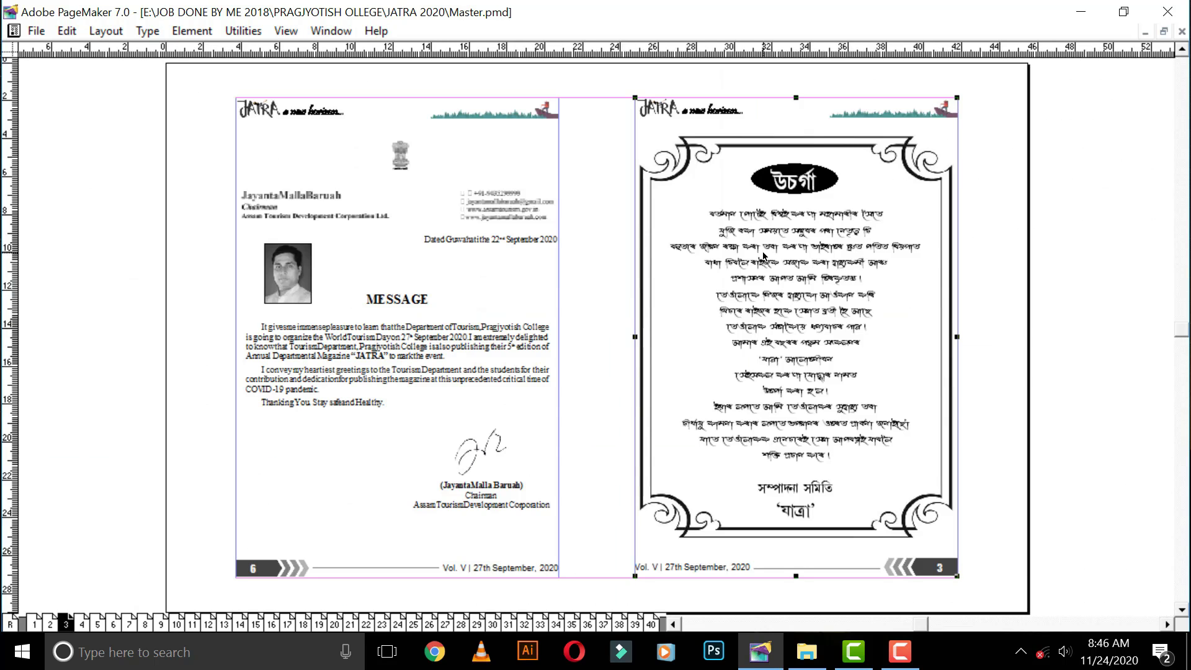
# - Review the page pairs on pages 3 and 4, and go through the sheets again from page 1 to page 5
pyautogui.press('F12')
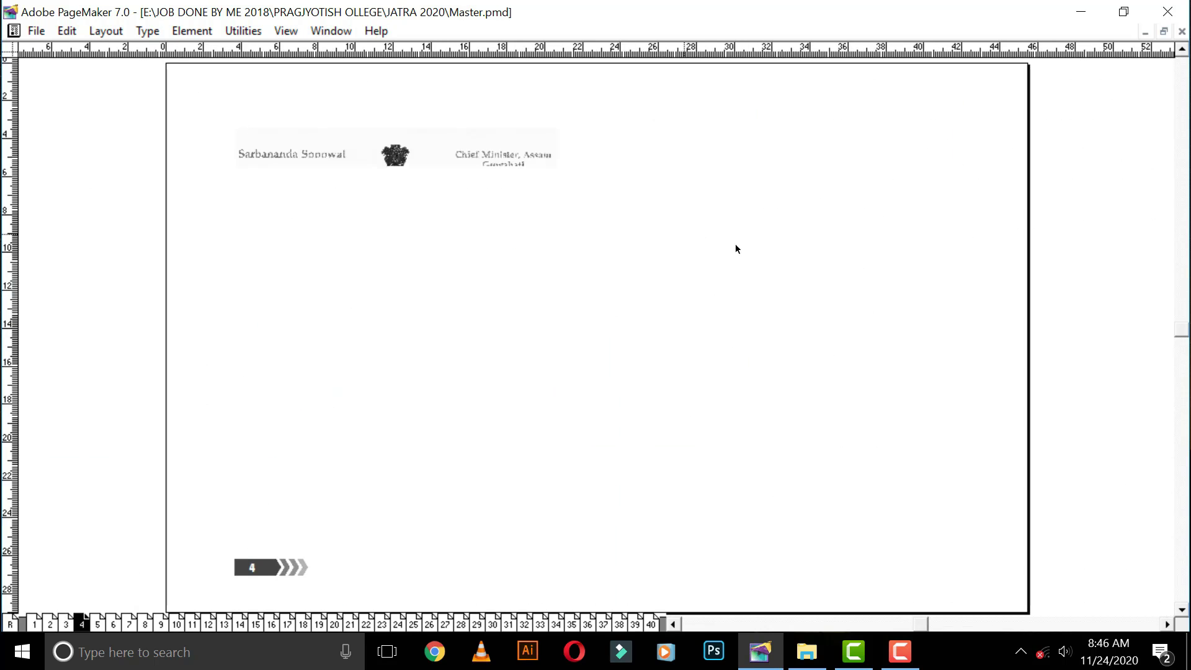
pyautogui.click(487, 294)
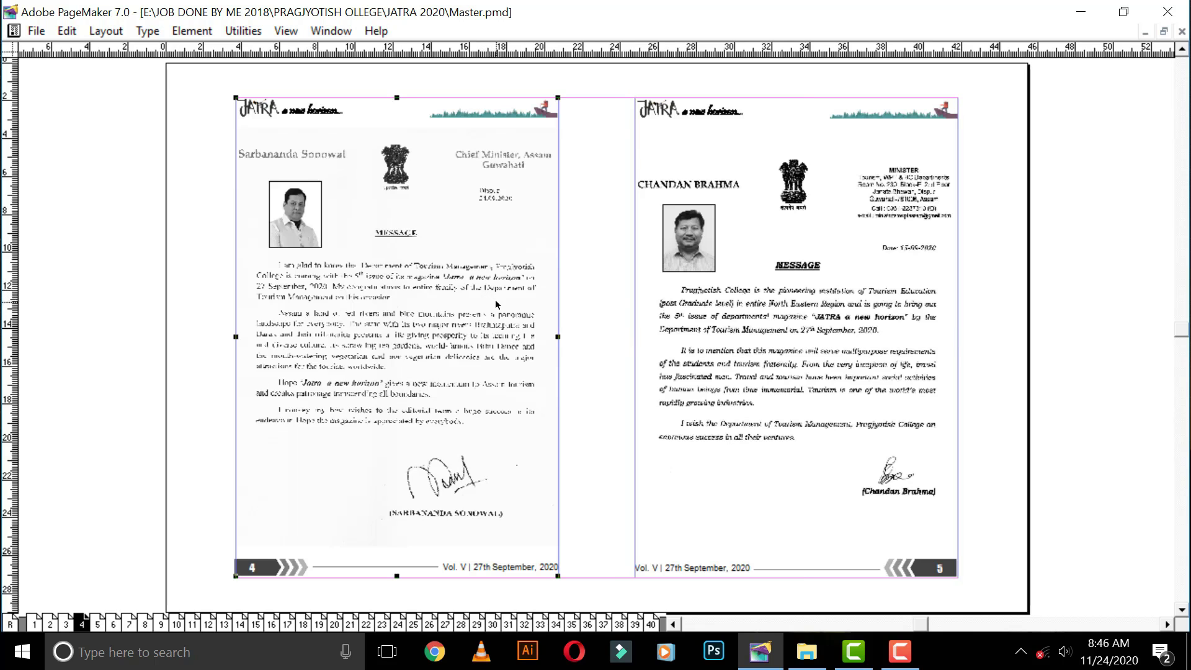
pyautogui.press('F12')
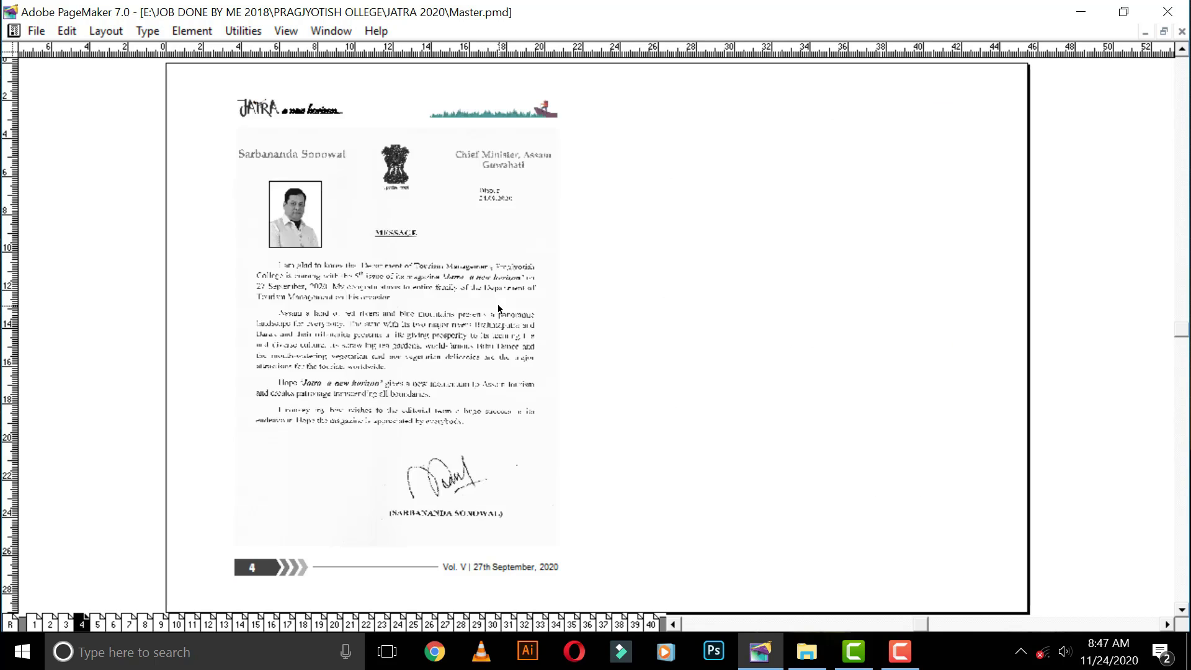
pyautogui.hotkey('shift', 'F11')
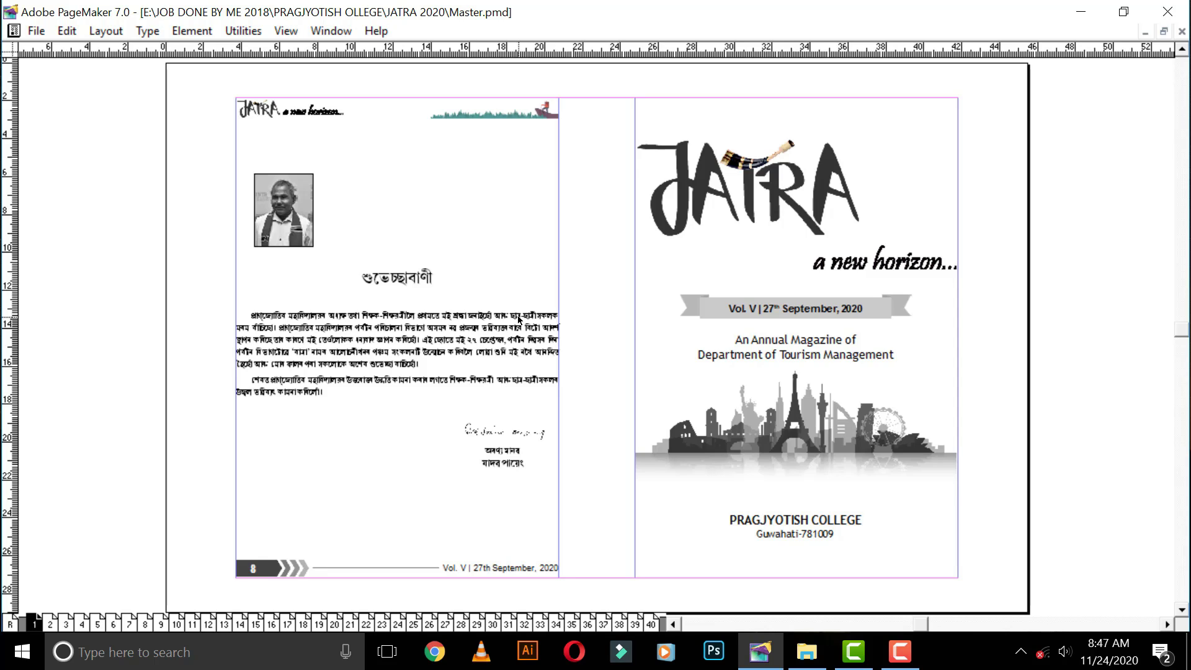
pyautogui.click(712, 189)
pyautogui.click(422, 201)
pyautogui.click(594, 165)
pyautogui.click(792, 188)
pyautogui.click(988, 184)
pyautogui.click(943, 188)
pyautogui.click(1031, 182)
pyautogui.press('pagedown')
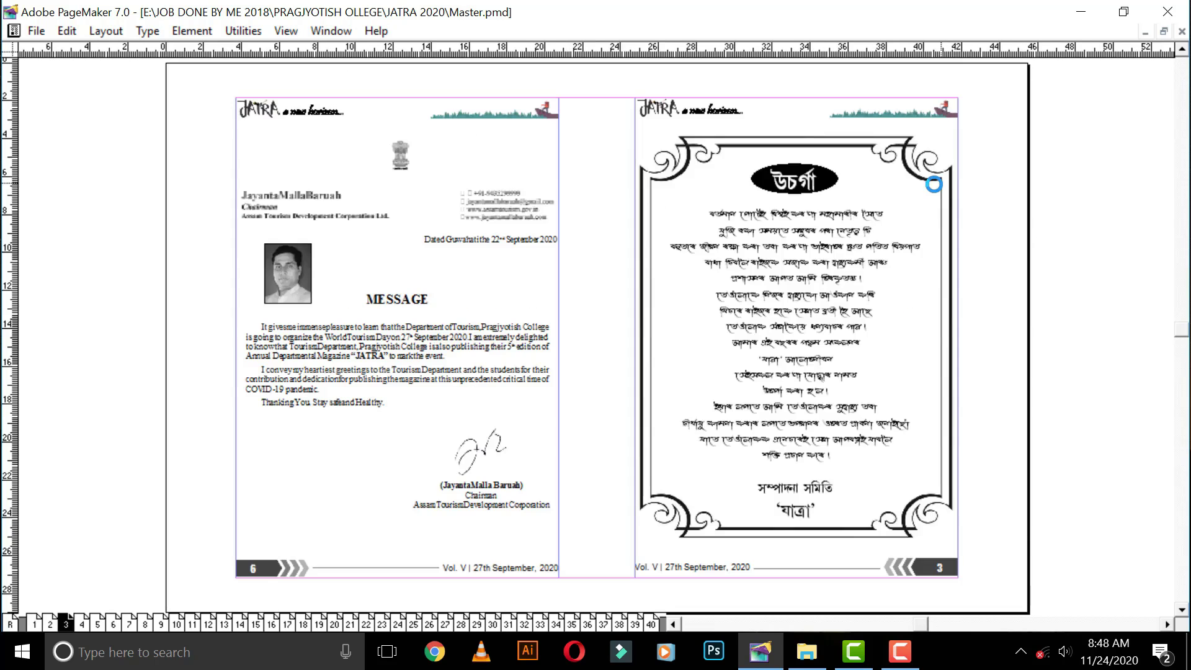
pyautogui.press('pagedown')
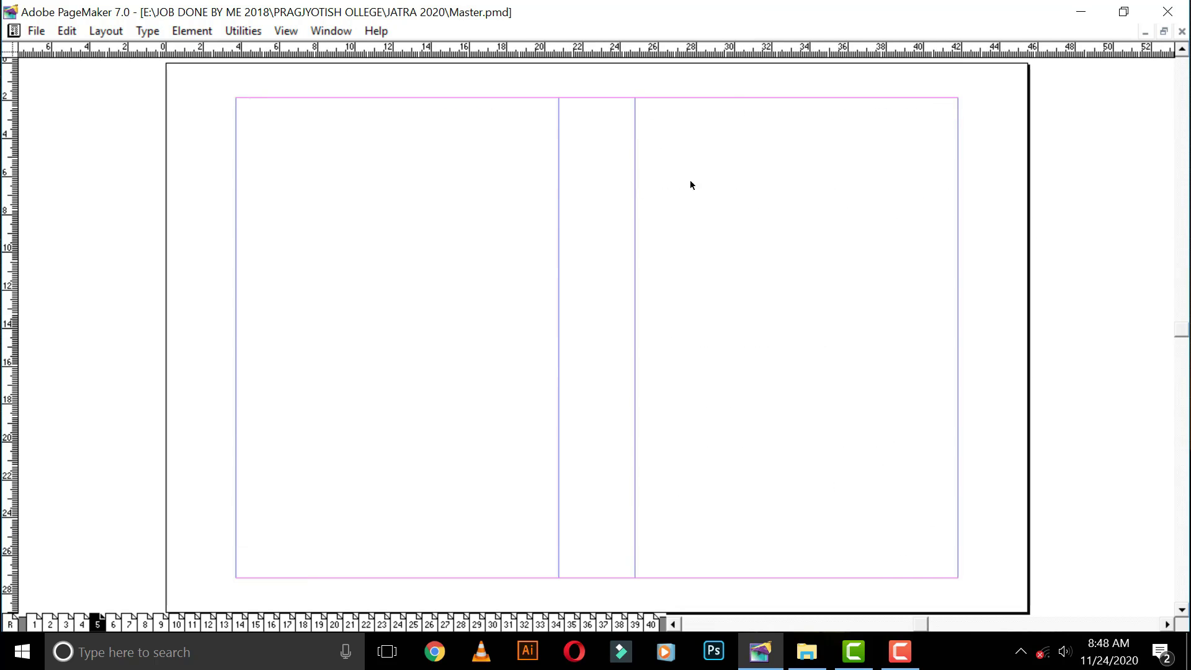
# - Show the entire pasteboard and check which pages after page 4 have been emptied, up to page 8
pyautogui.hotkey('alt', 'v')
pyautogui.press('Escape')
pyautogui.hotkey('alt', 'v')
pyautogui.press('e')
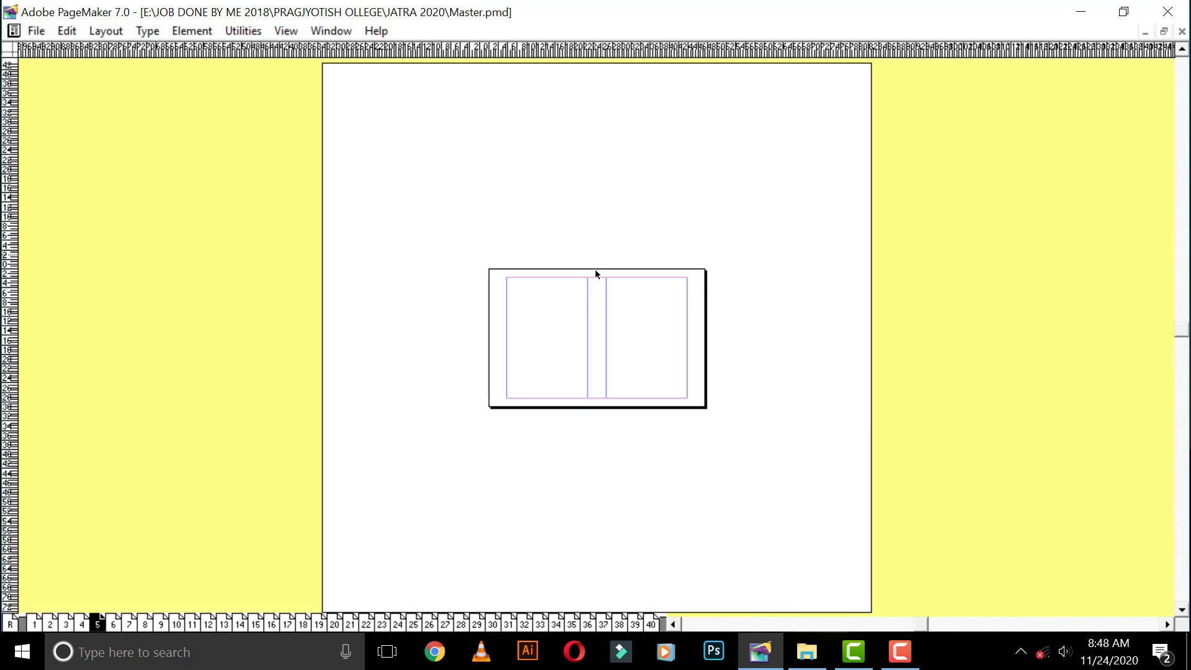
pyautogui.hotkey('ctrl', 'Tab')
pyautogui.hotkey('ctrl', 'Tab')
pyautogui.hotkey('ctrl', 'Tab')
pyautogui.hotkey('ctrl', 'Tab')
pyautogui.hotkey('ctrl', 'shift', 'Tab')
pyautogui.hotkey('ctrl', 'shift', 'Tab')
pyautogui.hotkey('ctrl', 'shift', 'Tab')
pyautogui.hotkey('ctrl', 'shift', 'Tab')
pyautogui.hotkey('ctrl', 'shift', 'Tab')
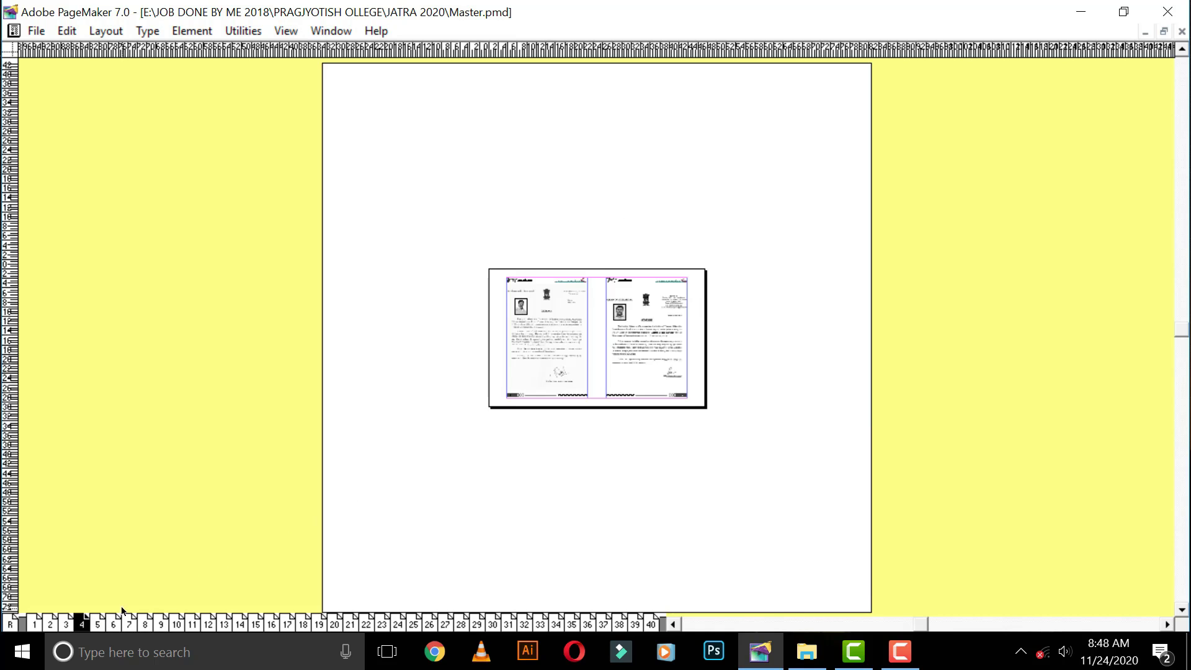
pyautogui.click(92, 624)
pyautogui.hotkey('ctrl', 'Tab')
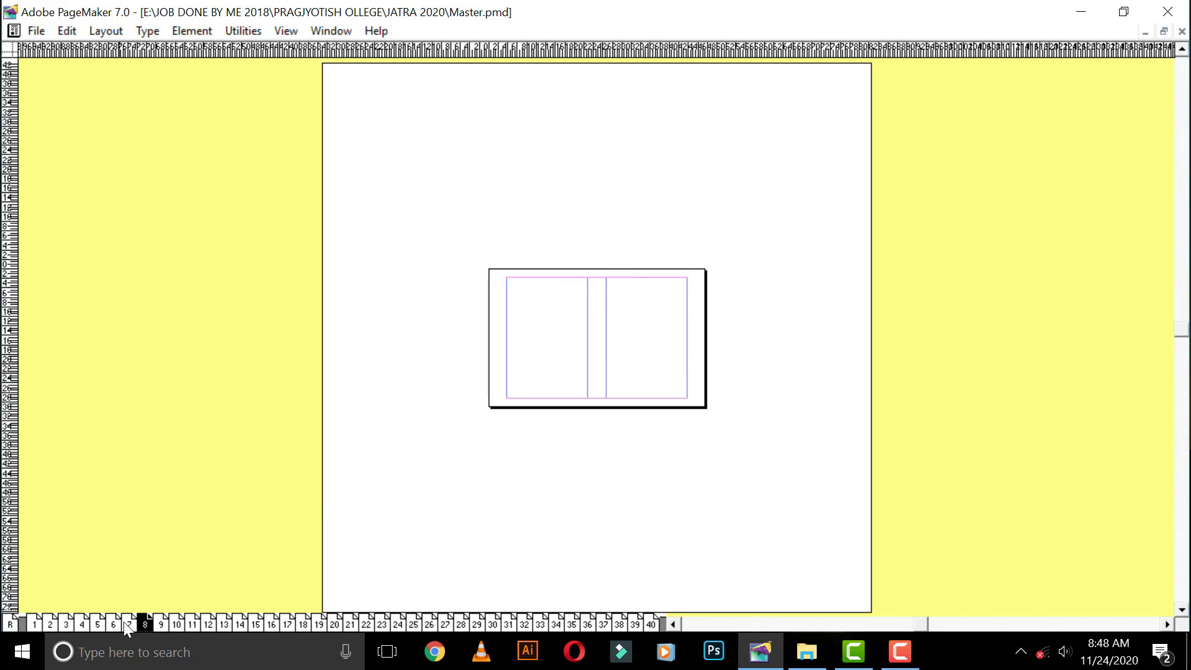
# - Remove pages 5 through 8 from the document
pyautogui.hotkey('alt', 'l')
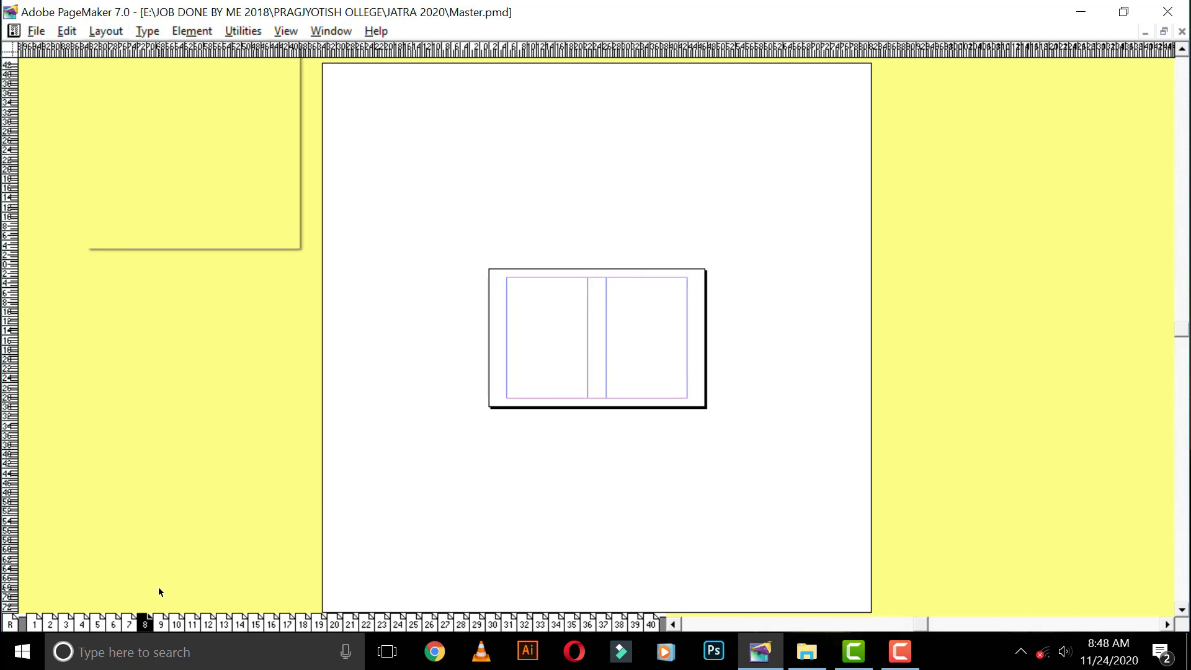
pyautogui.press('r')
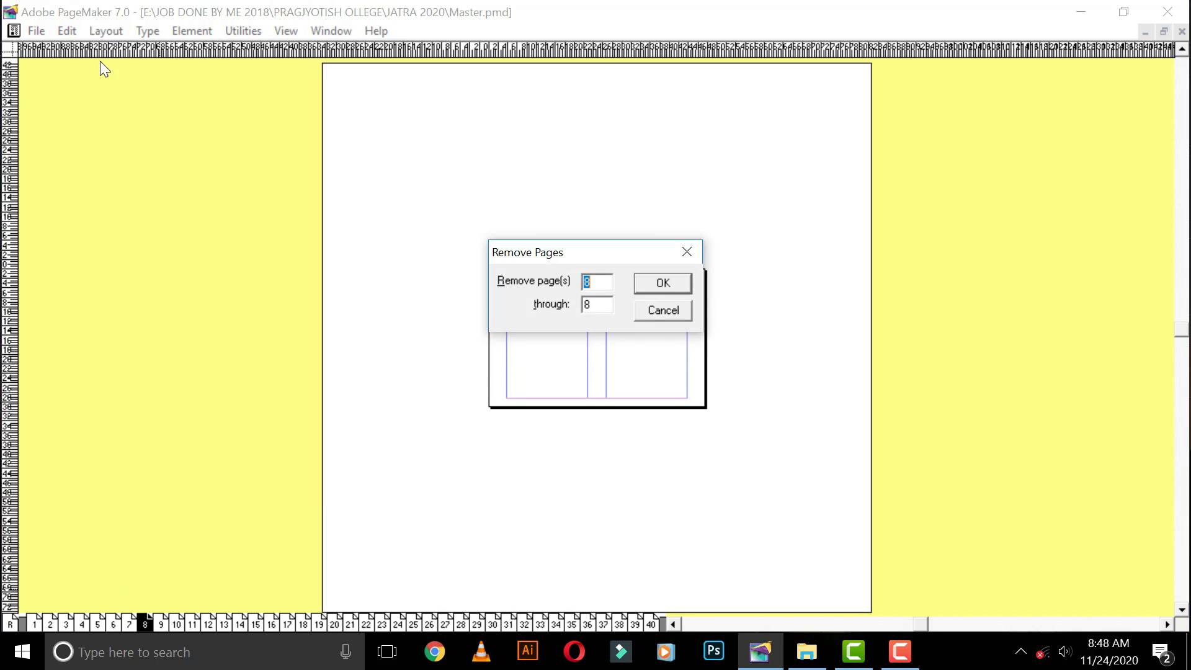
pyautogui.click(607, 285)
pyautogui.moveTo(606, 286); pyautogui.dragTo(528, 280)
pyautogui.write('5')
pyautogui.press('Tab')
pyautogui.write('8')
pyautogui.press('Return')
pyautogui.press('Return')
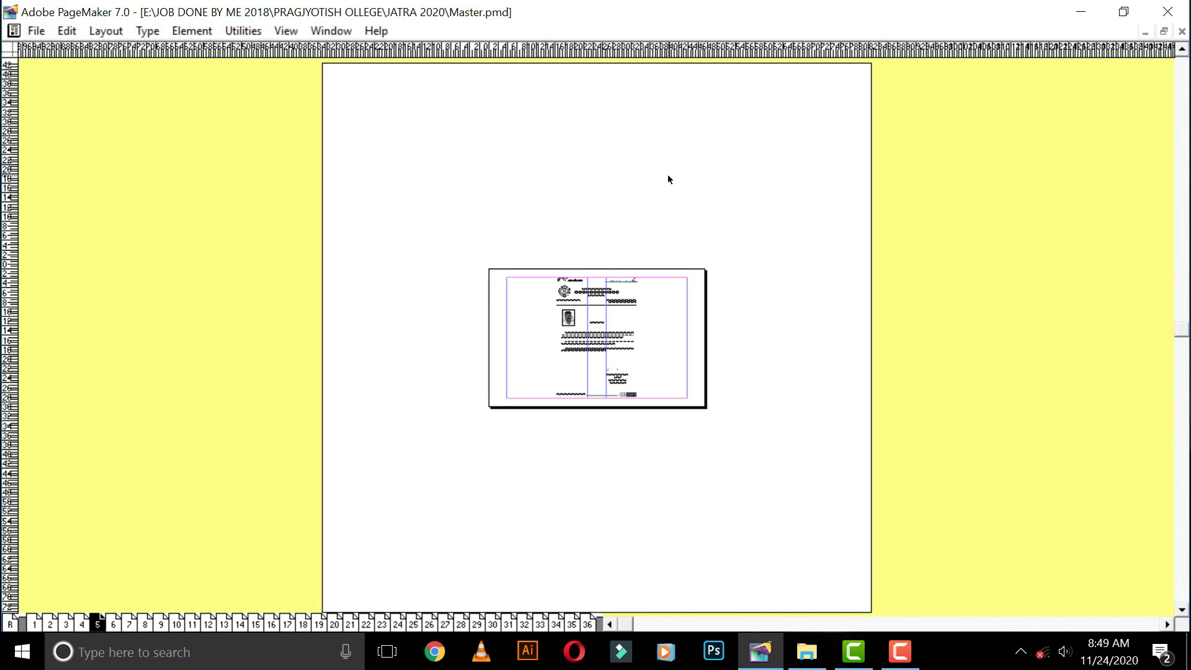
# - Check the footer page number of the group on page 5 and move the group onto the pasteboard above the sheet's right side
pyautogui.click(622, 396)
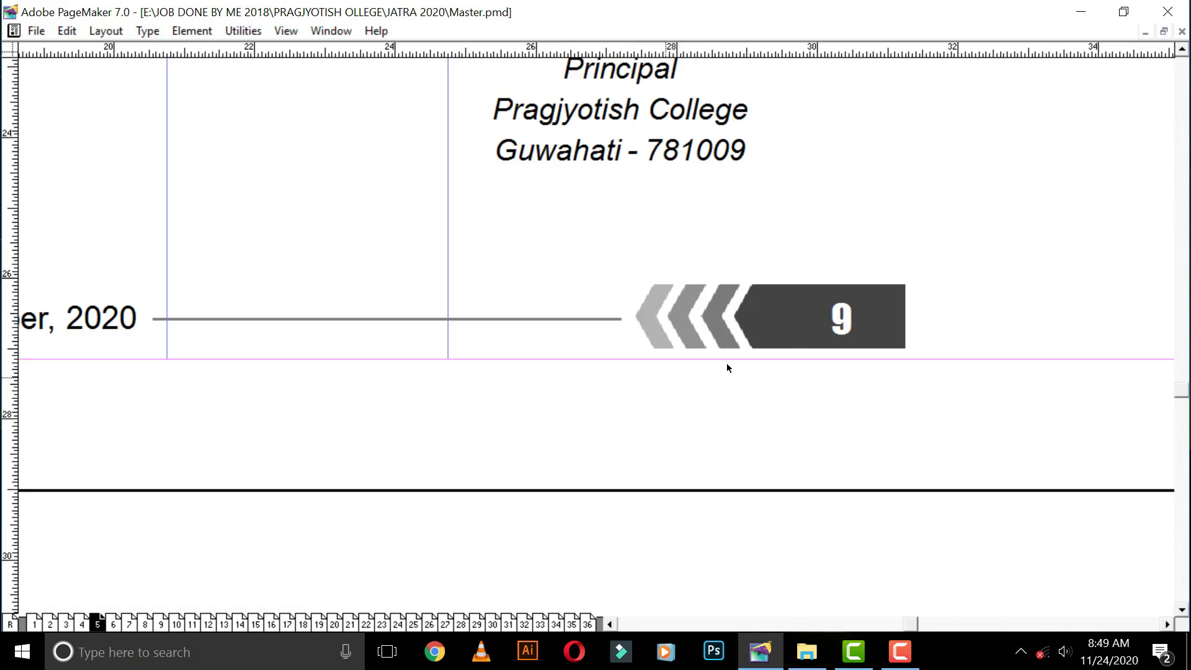
pyautogui.hotkey('alt', 'v')
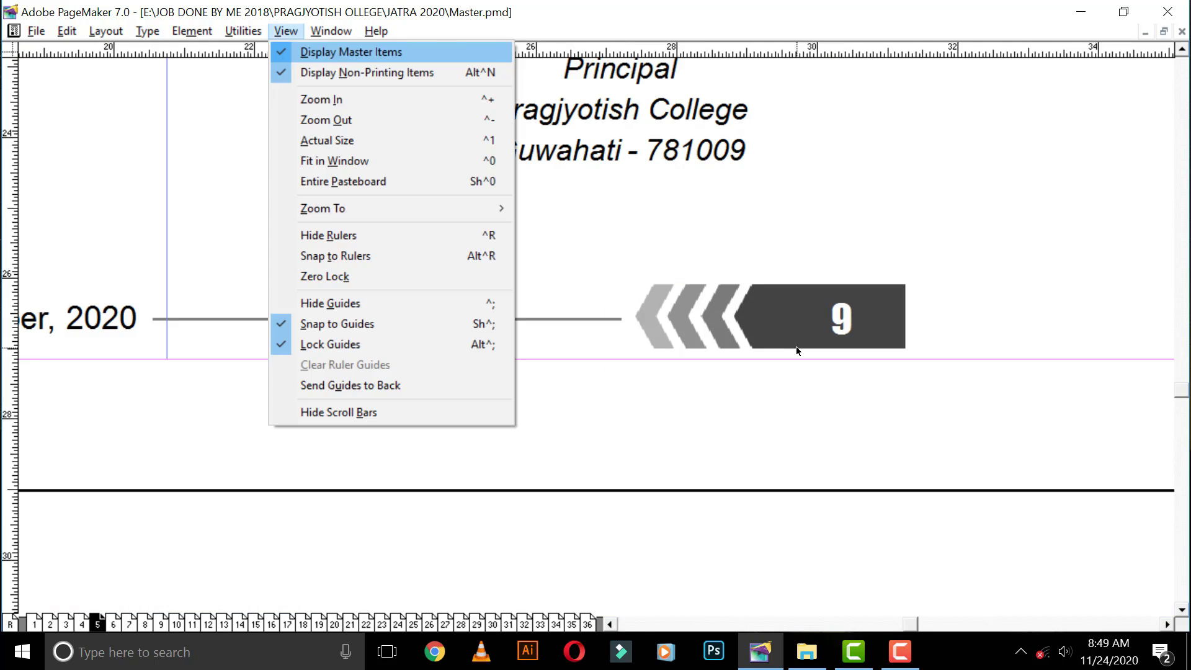
pyautogui.press('p')
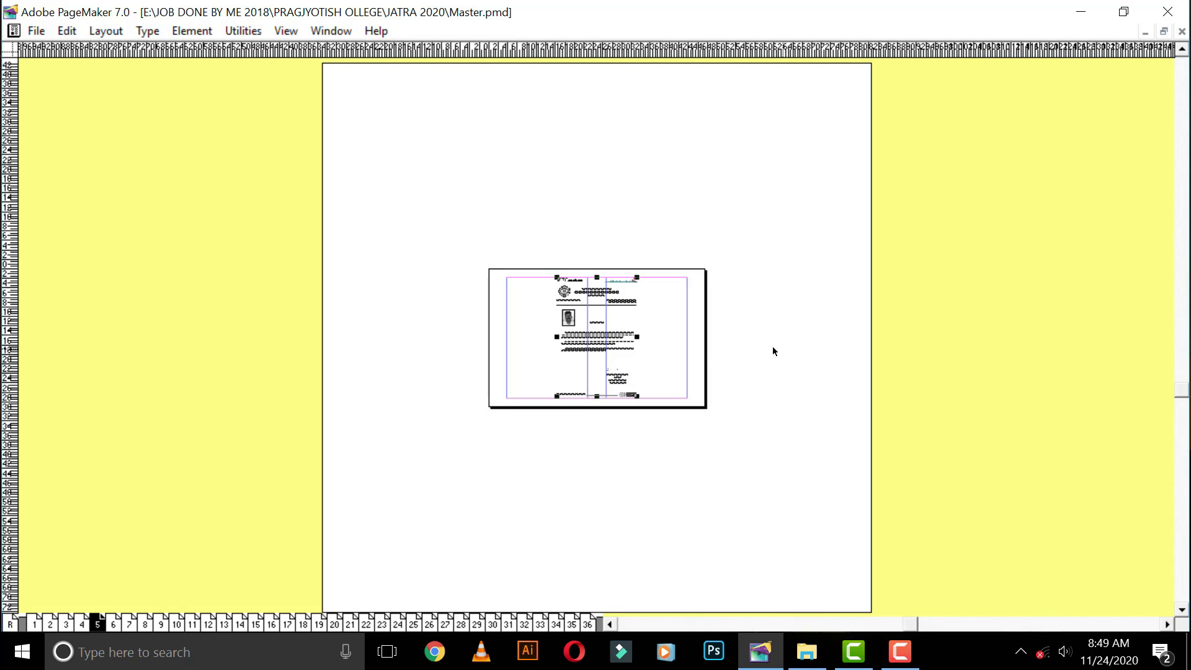
pyautogui.moveTo(596, 344); pyautogui.dragTo(698, 190)
pyautogui.press('F12')
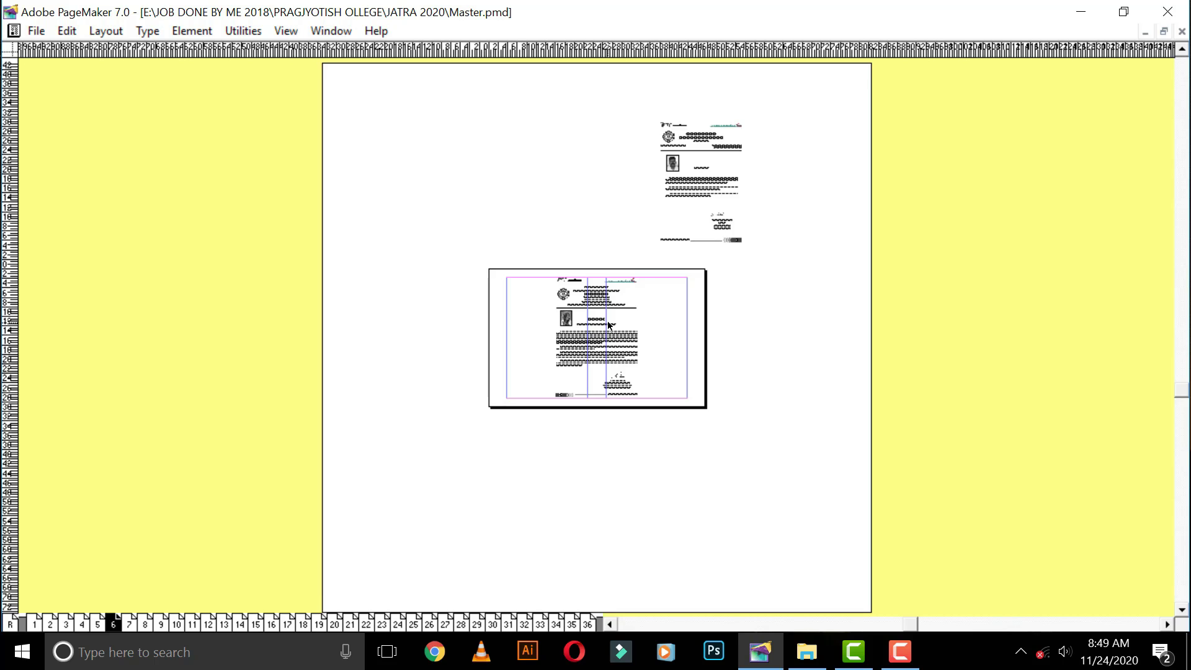
pyautogui.press('pageup')
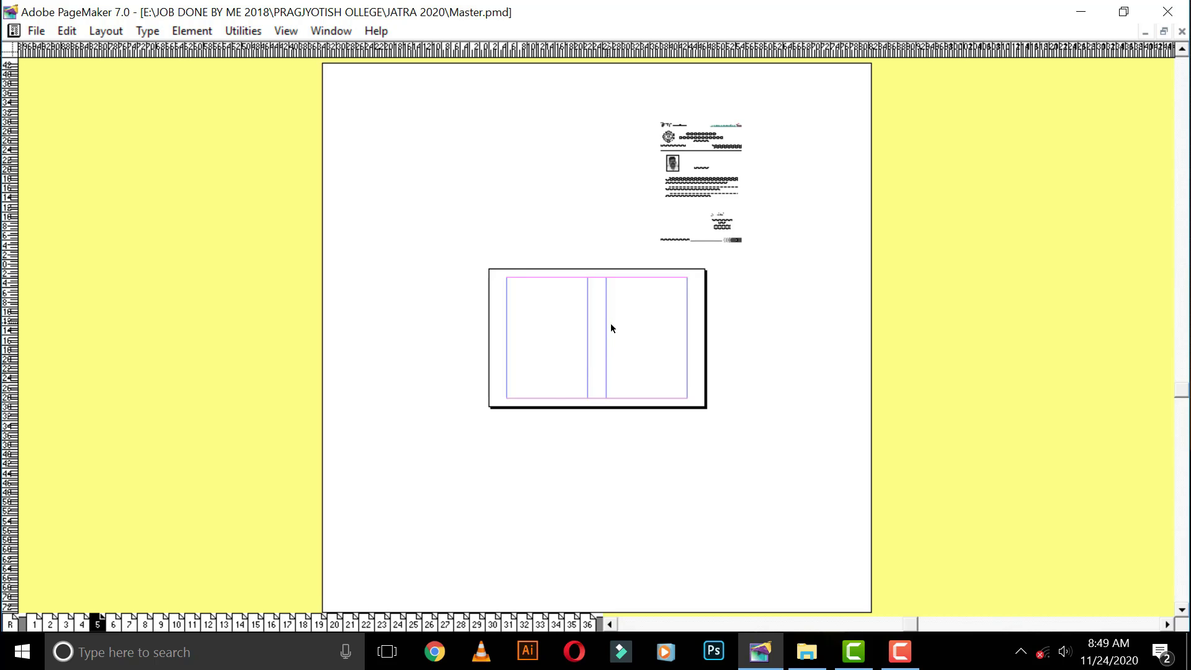
pyautogui.click(711, 193)
# - Move the groups from pages 6, 7 and 8 onto the pasteboard around the right side of the sheet
pyautogui.press('pagedown')
pyautogui.moveTo(620, 335); pyautogui.dragTo(825, 194)
pyautogui.press('pagedown')
pyautogui.moveTo(620, 335); pyautogui.dragTo(712, 477)
pyautogui.press('pagedown')
pyautogui.moveTo(620, 335); pyautogui.dragTo(799, 470)
# - Move the groups from pages 9 to 12 onto the pasteboard, two above and two below the sheet's left side
pyautogui.press('pagedown')
pyautogui.moveTo(632, 366); pyautogui.dragTo(504, 197)
pyautogui.press('pagedown')
pyautogui.moveTo(601, 346); pyautogui.dragTo(401, 198)
pyautogui.press('pagedown')
pyautogui.moveTo(596, 348); pyautogui.dragTo(472, 467)
pyautogui.press('pagedown')
pyautogui.moveTo(583, 320); pyautogui.dragTo(379, 468)
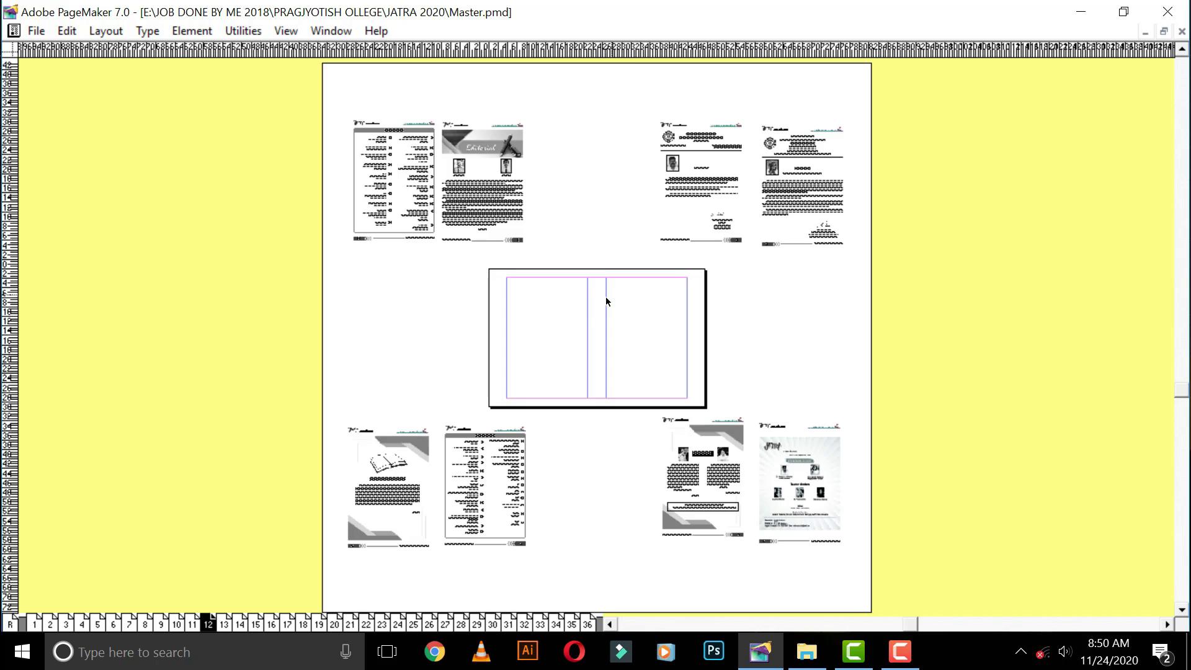
# - Place the page 9 group in the right column of page 5 and the neighbouring message group in the left column of page 6
pyautogui.click(101, 618)
pyautogui.moveTo(696, 189); pyautogui.dragTo(639, 336)
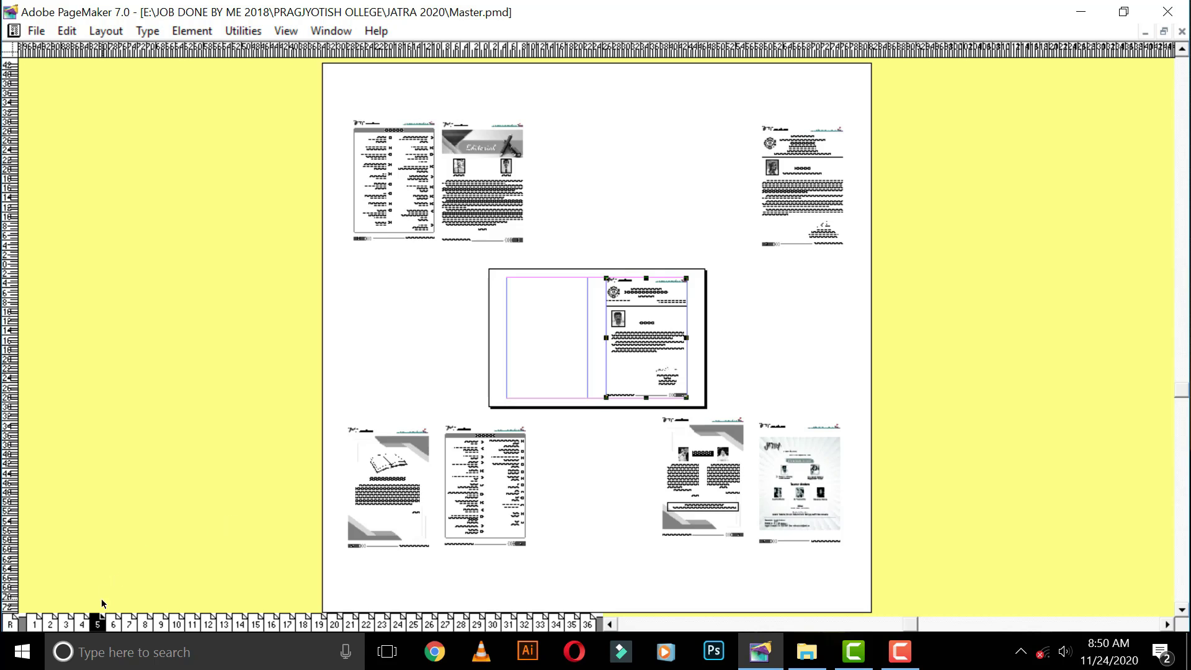
pyautogui.click(109, 620)
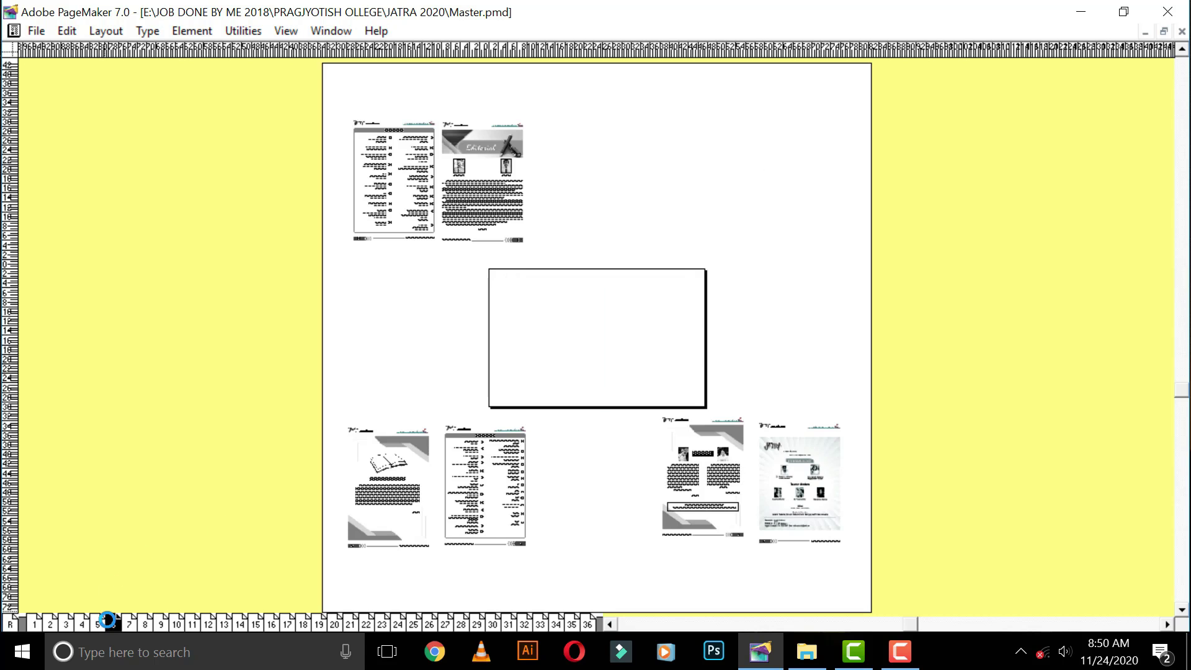
pyautogui.moveTo(705, 263); pyautogui.dragTo(545, 323)
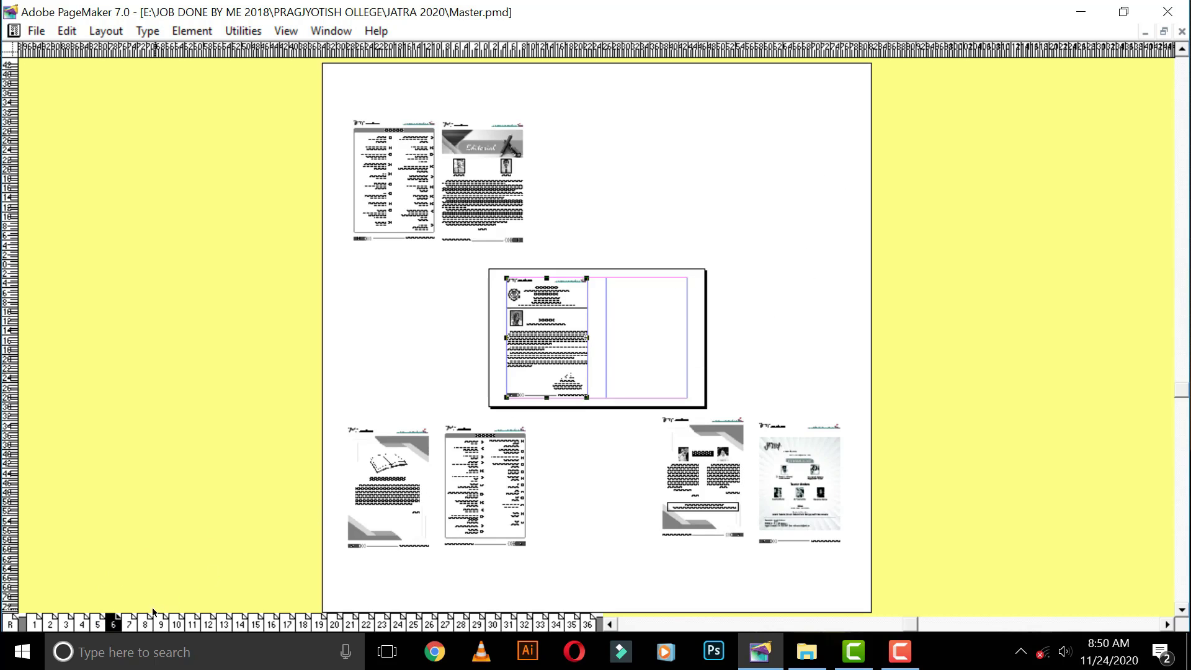
# - Place the two-portrait group in the right column of page 7, and fill page 8 with the sunburst group on the left and the editorial on the right
pyautogui.click(130, 620)
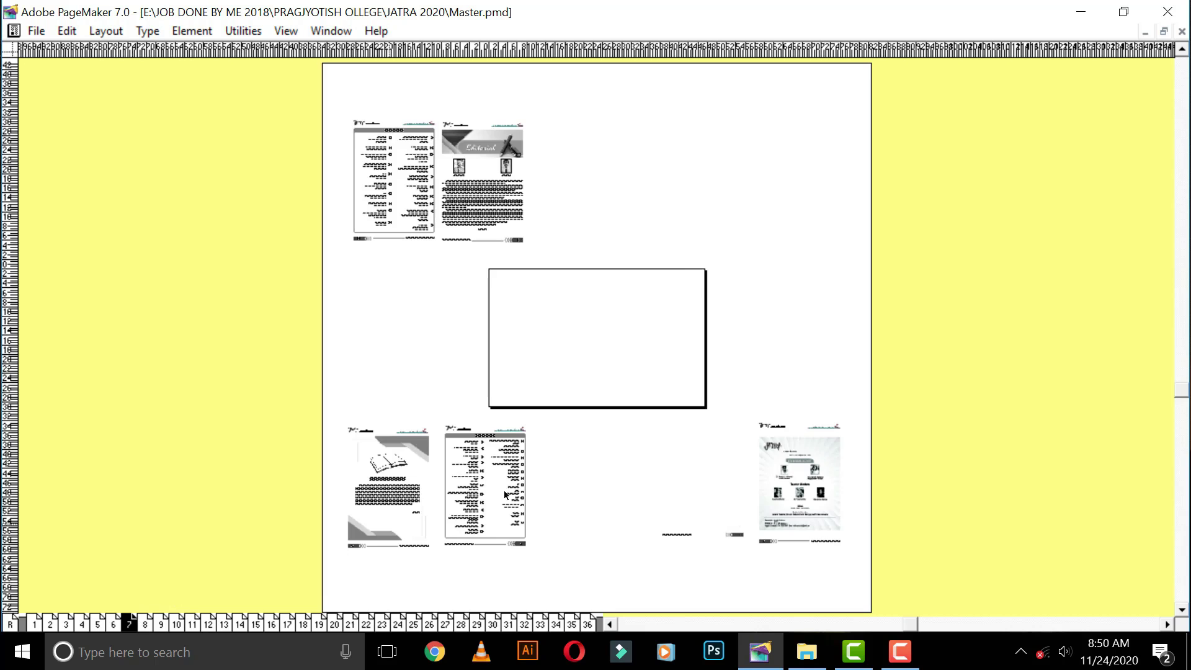
pyautogui.moveTo(702, 475); pyautogui.dragTo(643, 339)
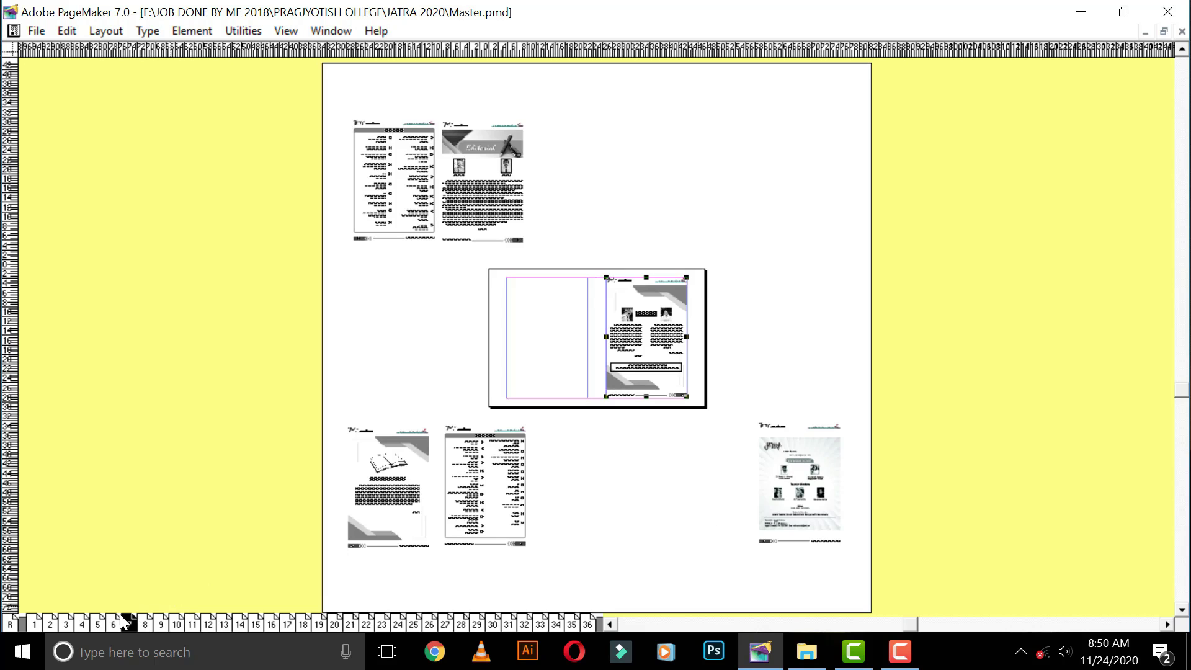
pyautogui.click(143, 621)
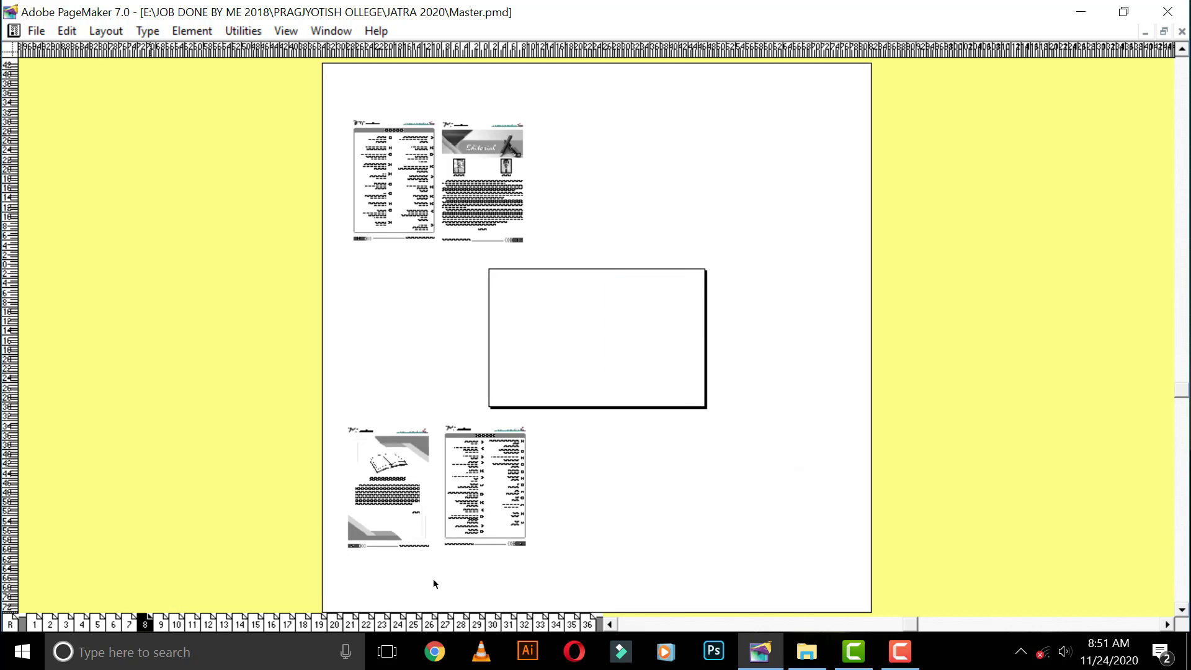
pyautogui.moveTo(785, 496); pyautogui.dragTo(535, 352)
pyautogui.moveTo(488, 204); pyautogui.dragTo(653, 352)
# - Place the two contents-list groups, the upper one in the left column of page 7 and the lower one in the right column of page 6
pyautogui.click(129, 624)
pyautogui.moveTo(395, 196); pyautogui.dragTo(547, 348)
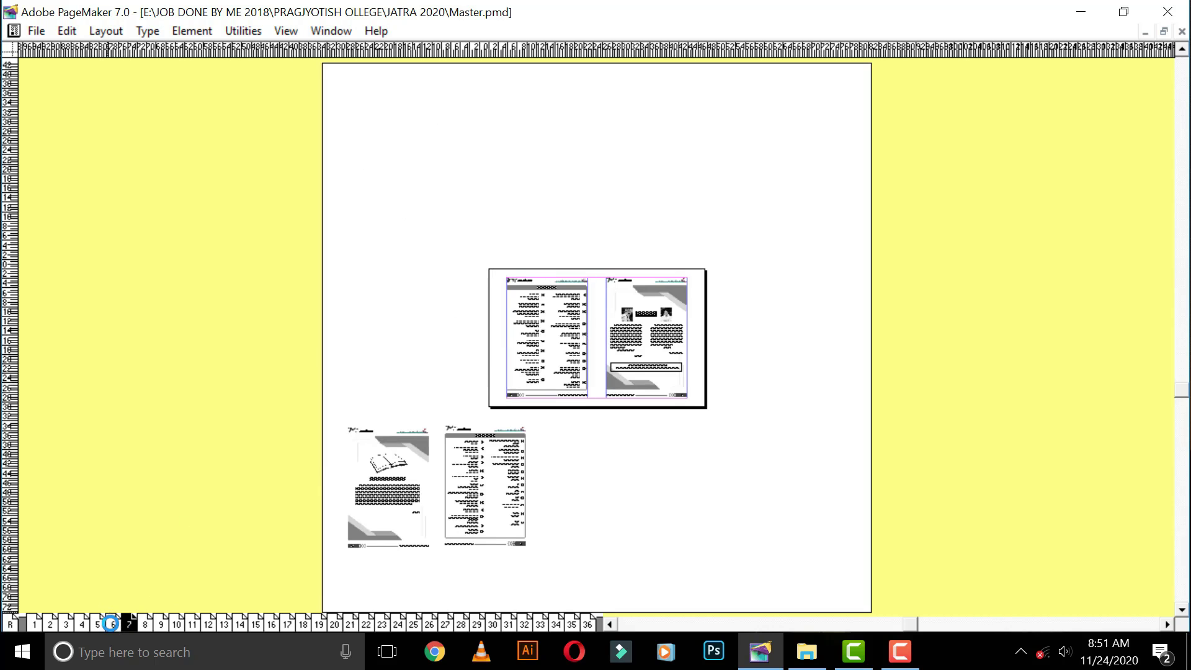
pyautogui.click(110, 624)
pyautogui.moveTo(445, 482); pyautogui.dragTo(613, 334)
# - Place the open-book group in the left column of page 5 and view the whole sheet
pyautogui.click(97, 624)
pyautogui.moveTo(379, 500); pyautogui.dragTo(537, 354)
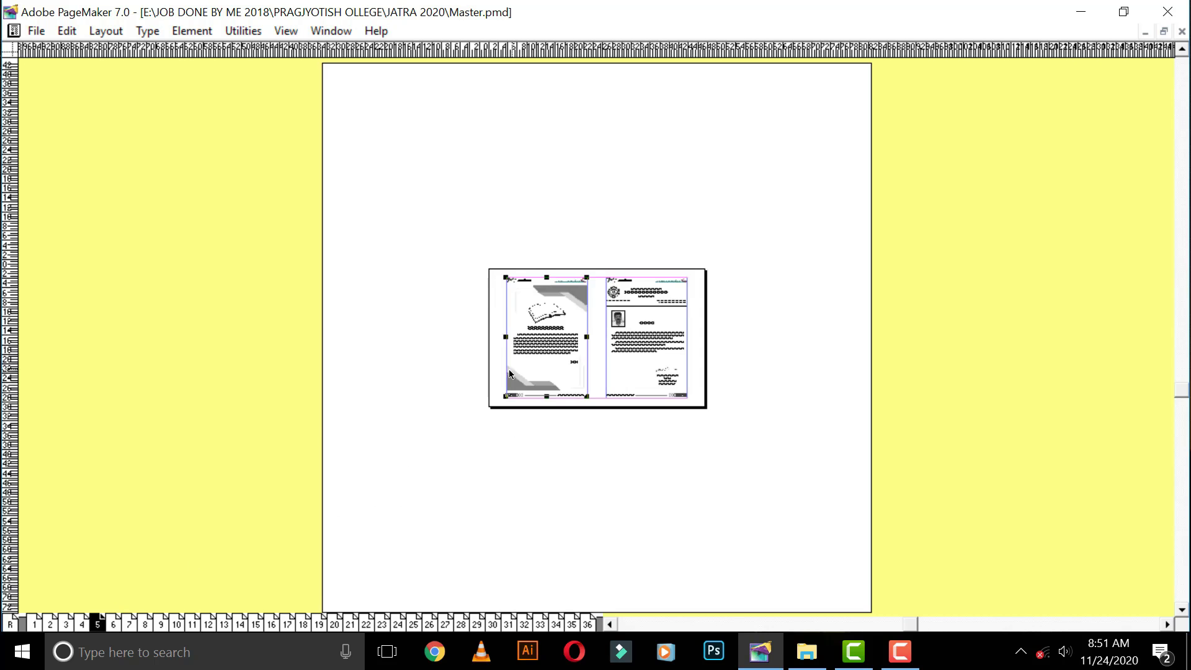
pyautogui.hotkey('ctrl', '0')
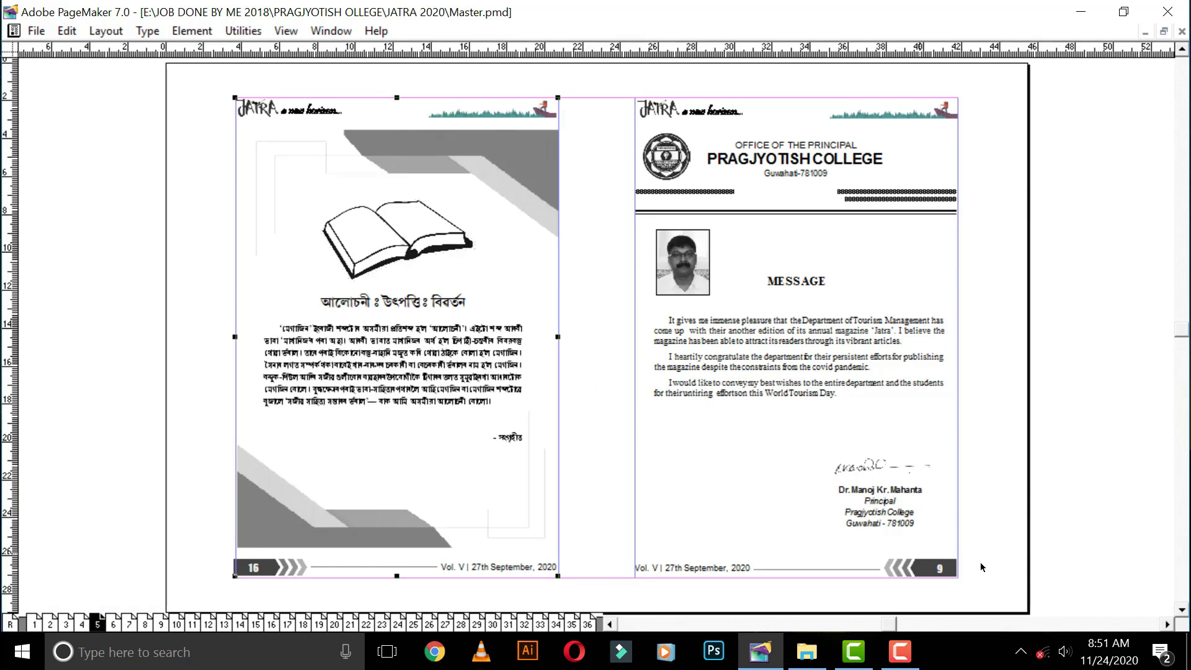